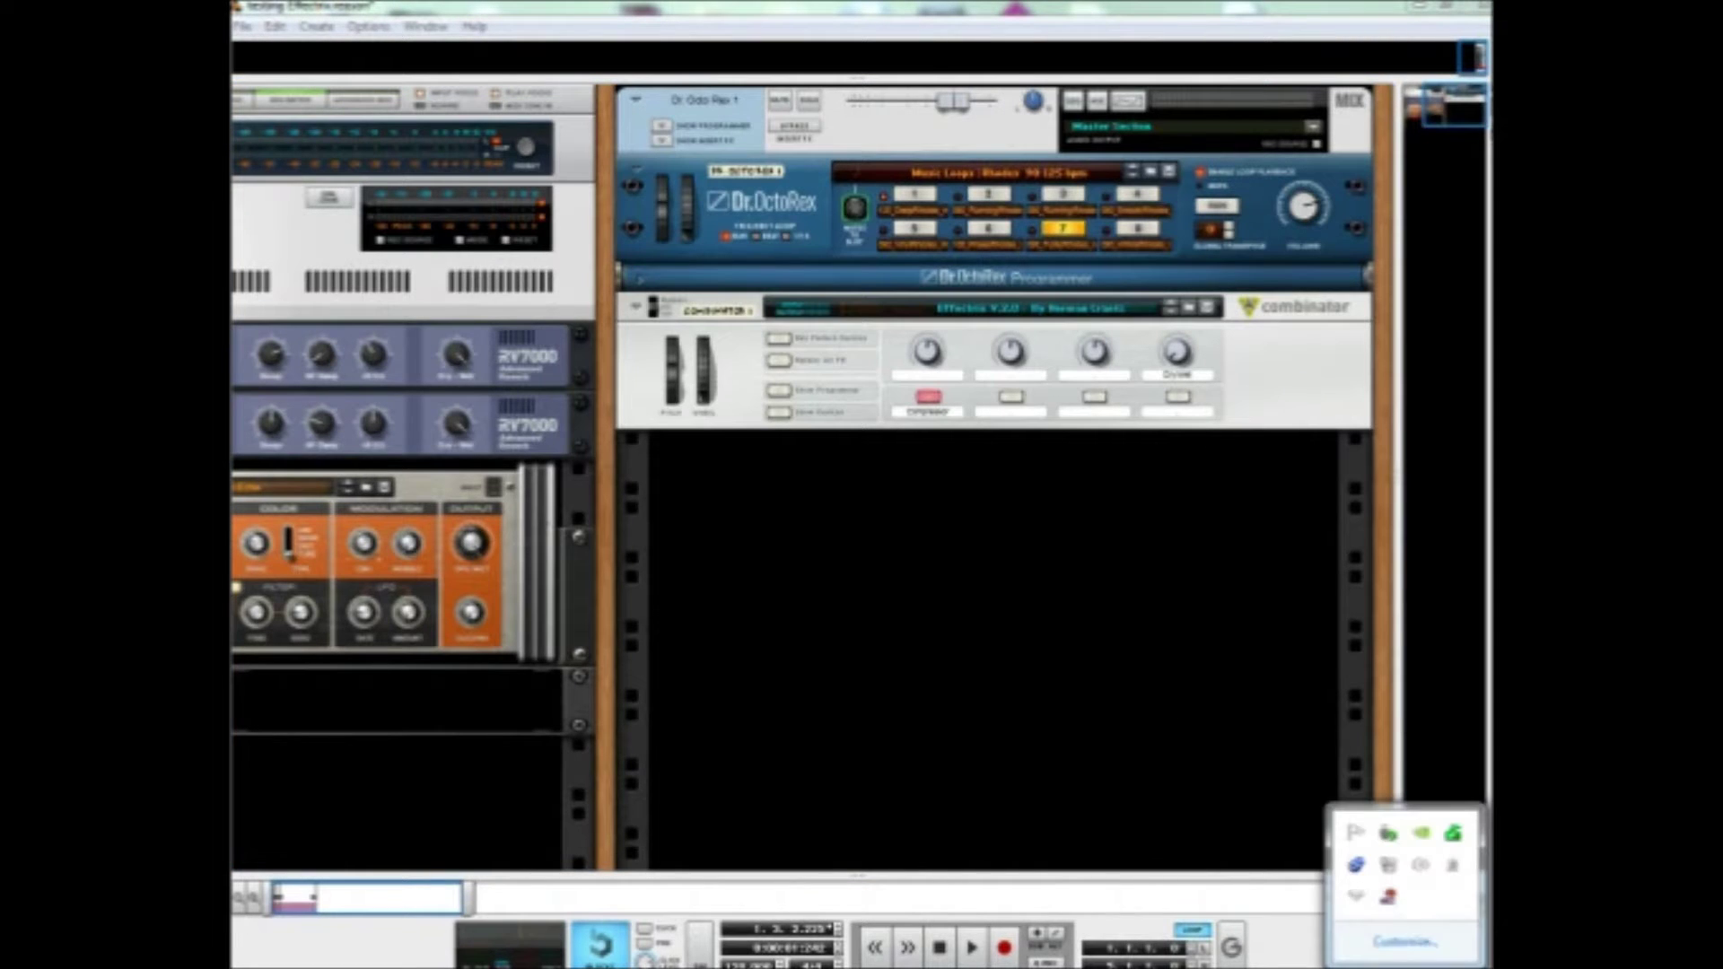
Start playback and raise the webcam microphone's level slightly in the system volume mixer
click(1421, 870)
click(1201, 538)
key(space)
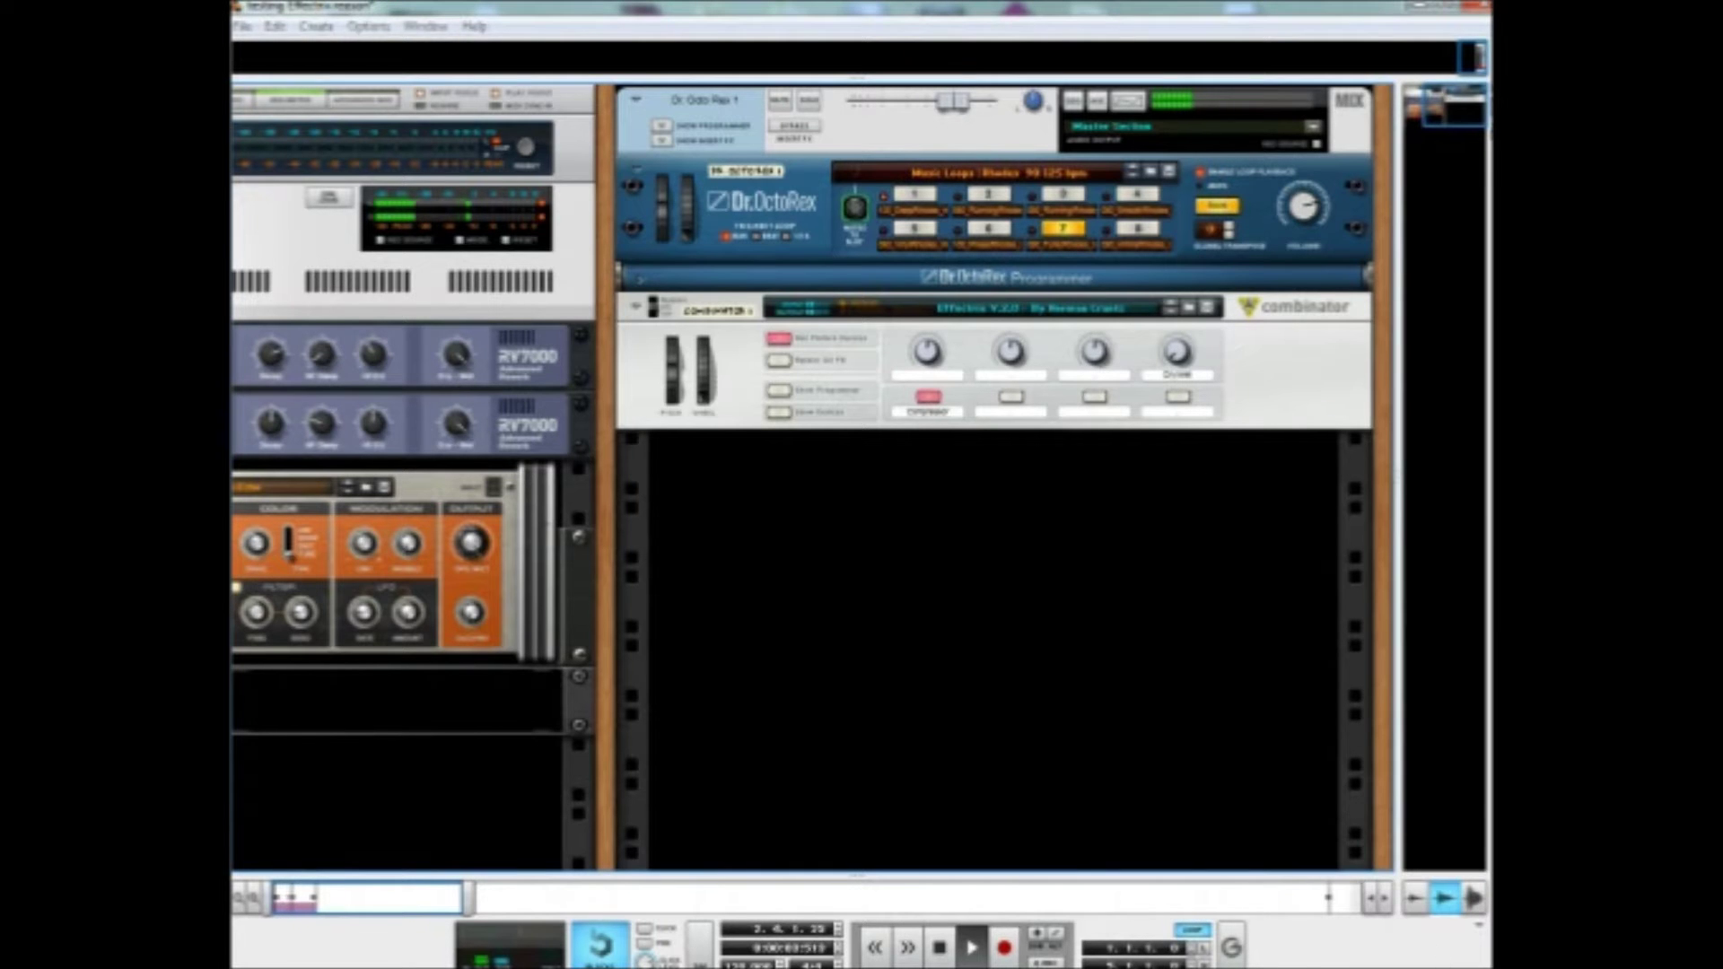
click(1439, 963)
click(1423, 866)
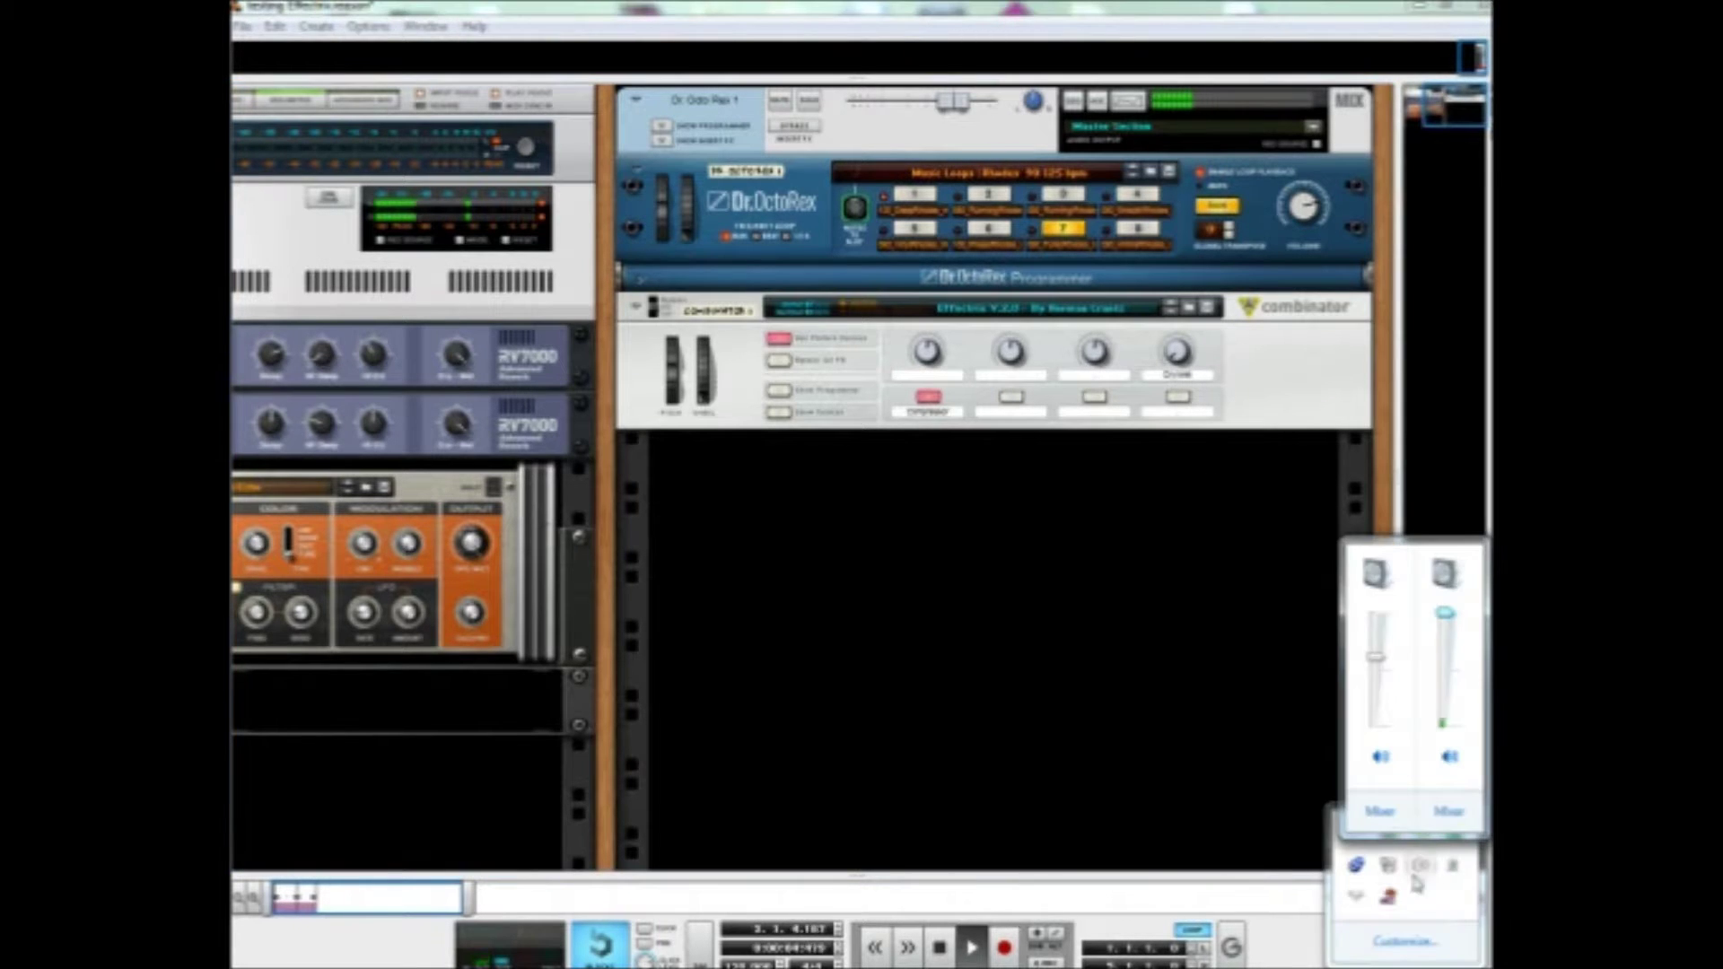
click(1448, 811)
drag(1421, 703, 1421, 693)
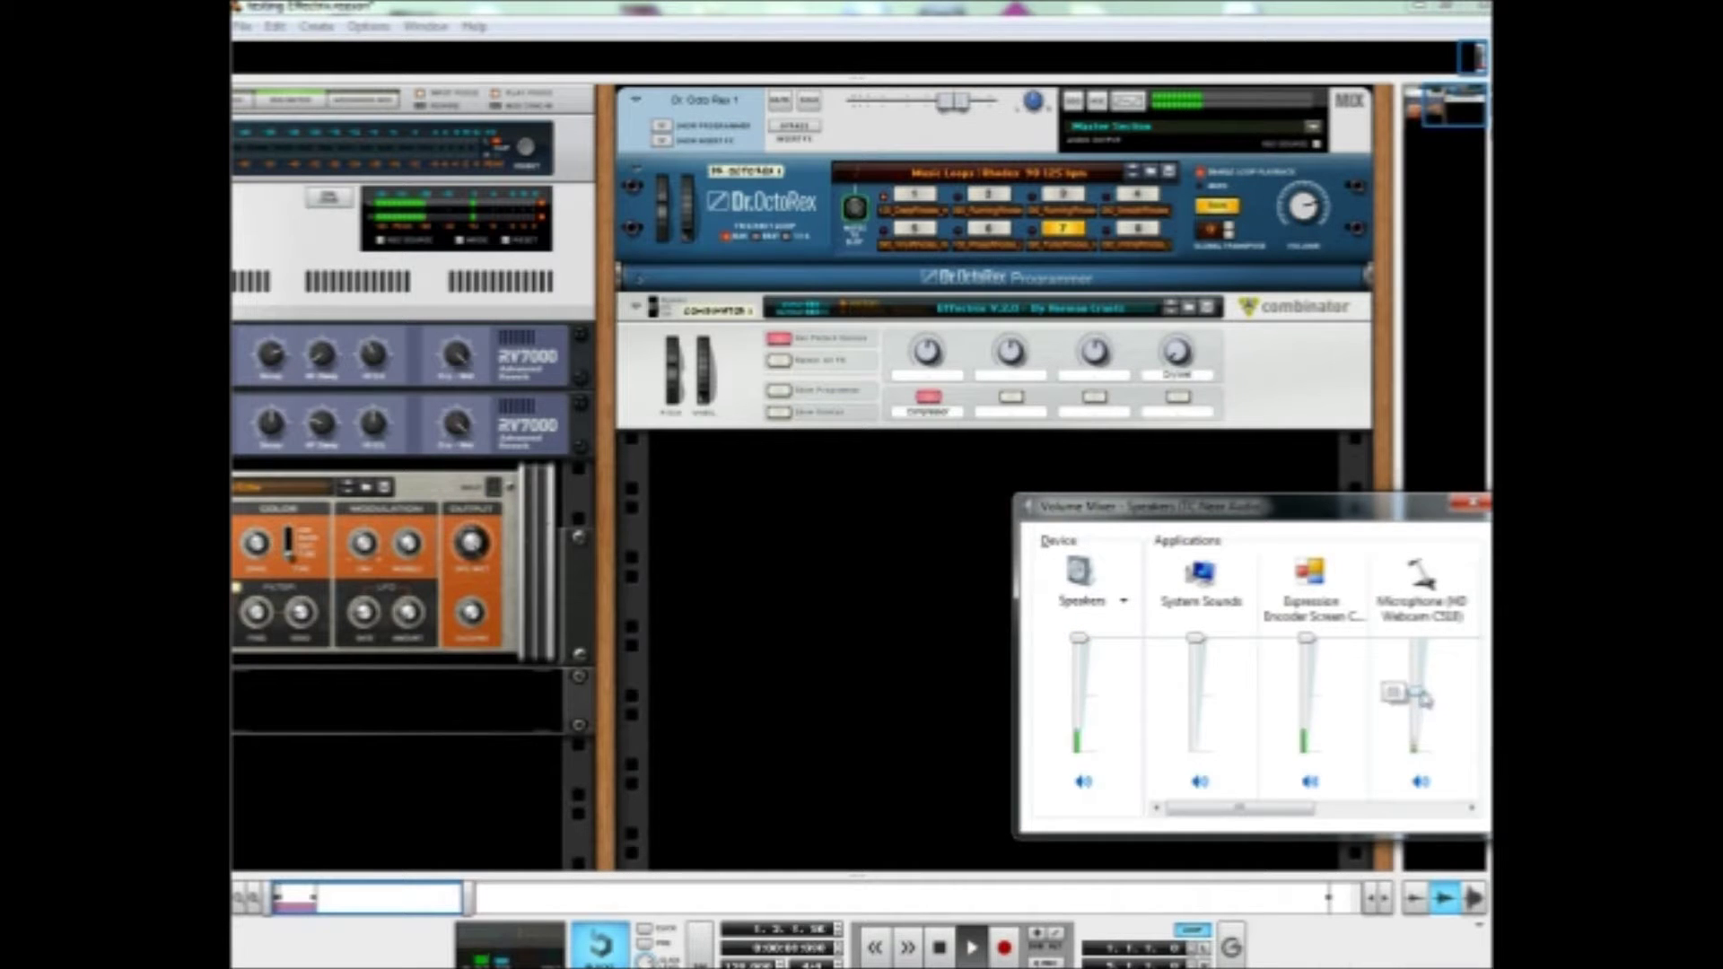
click(1471, 504)
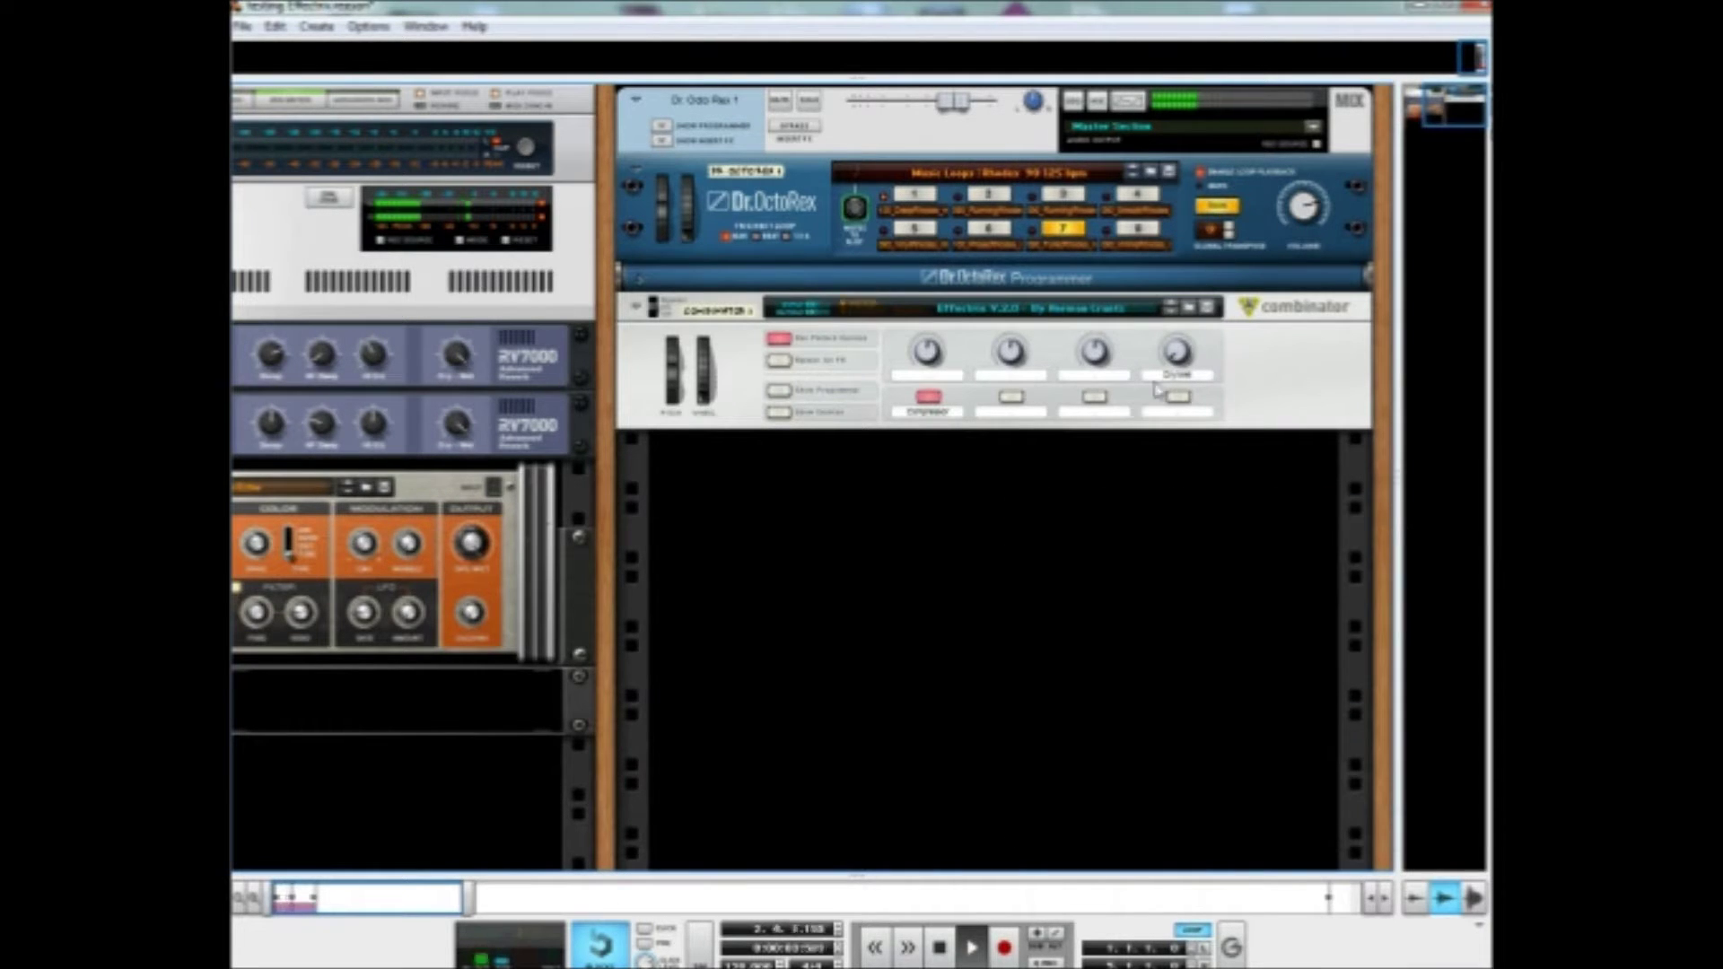
Adjust the Combinator's fourth rotary, and load and play the "Acoustic Drums | College 130 - 1.drex" patch in Dr. Octo Rex
click(1180, 355)
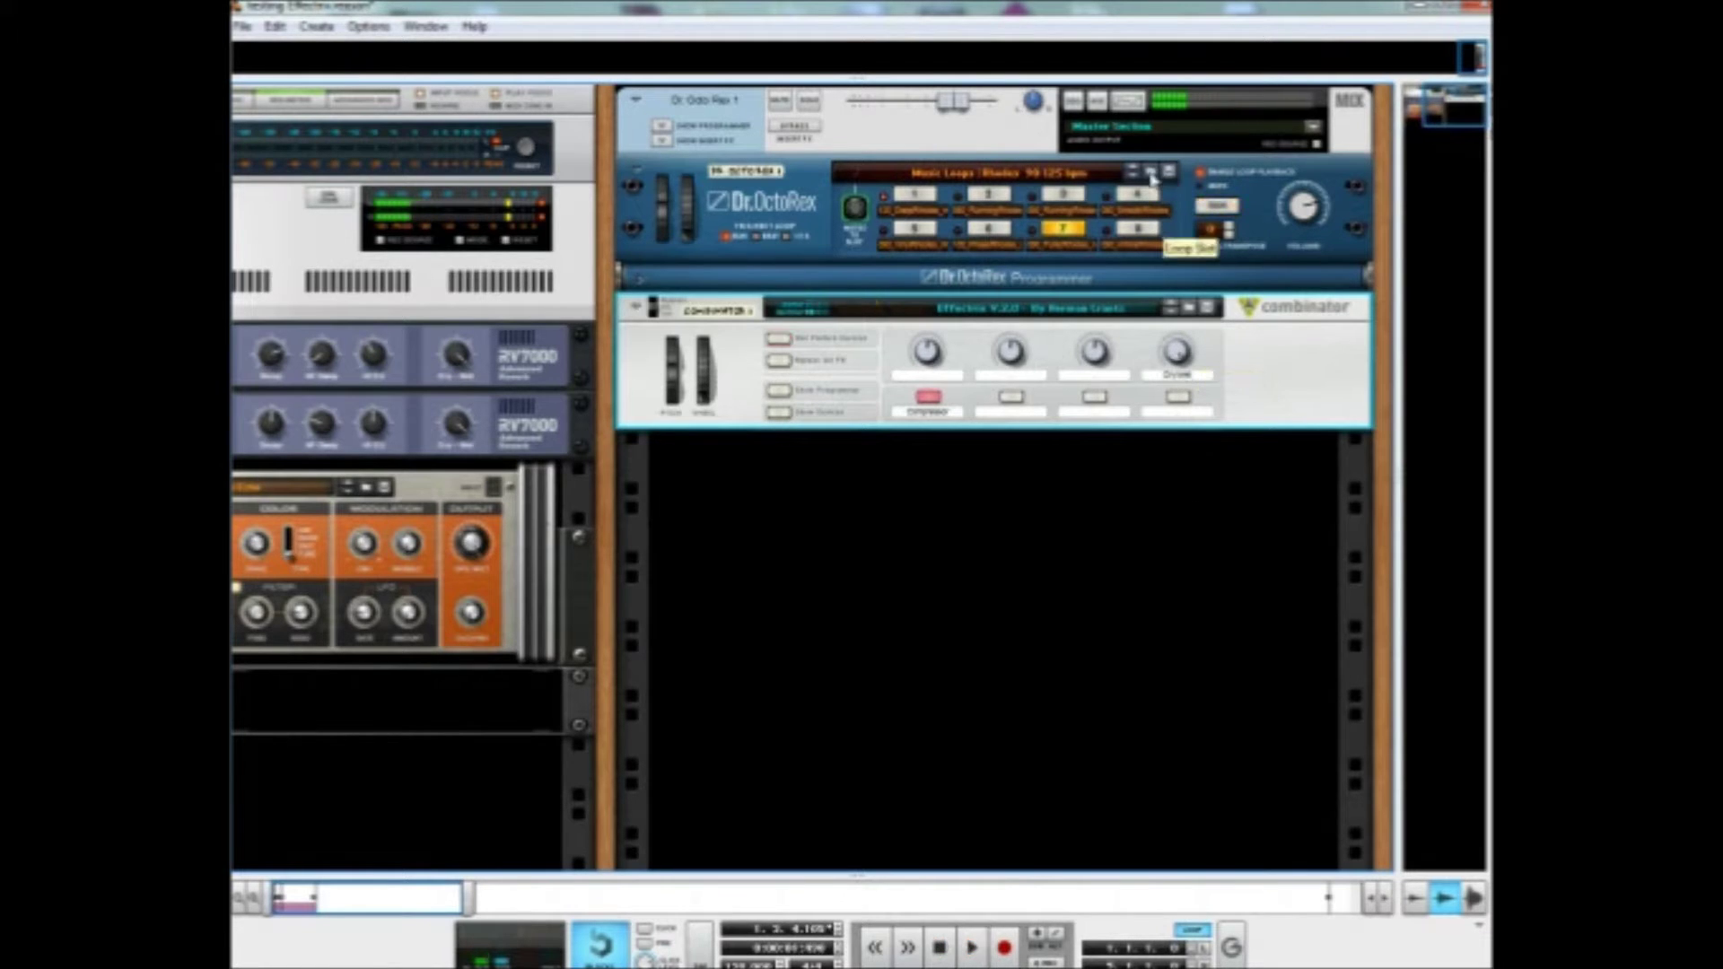
click(1152, 179)
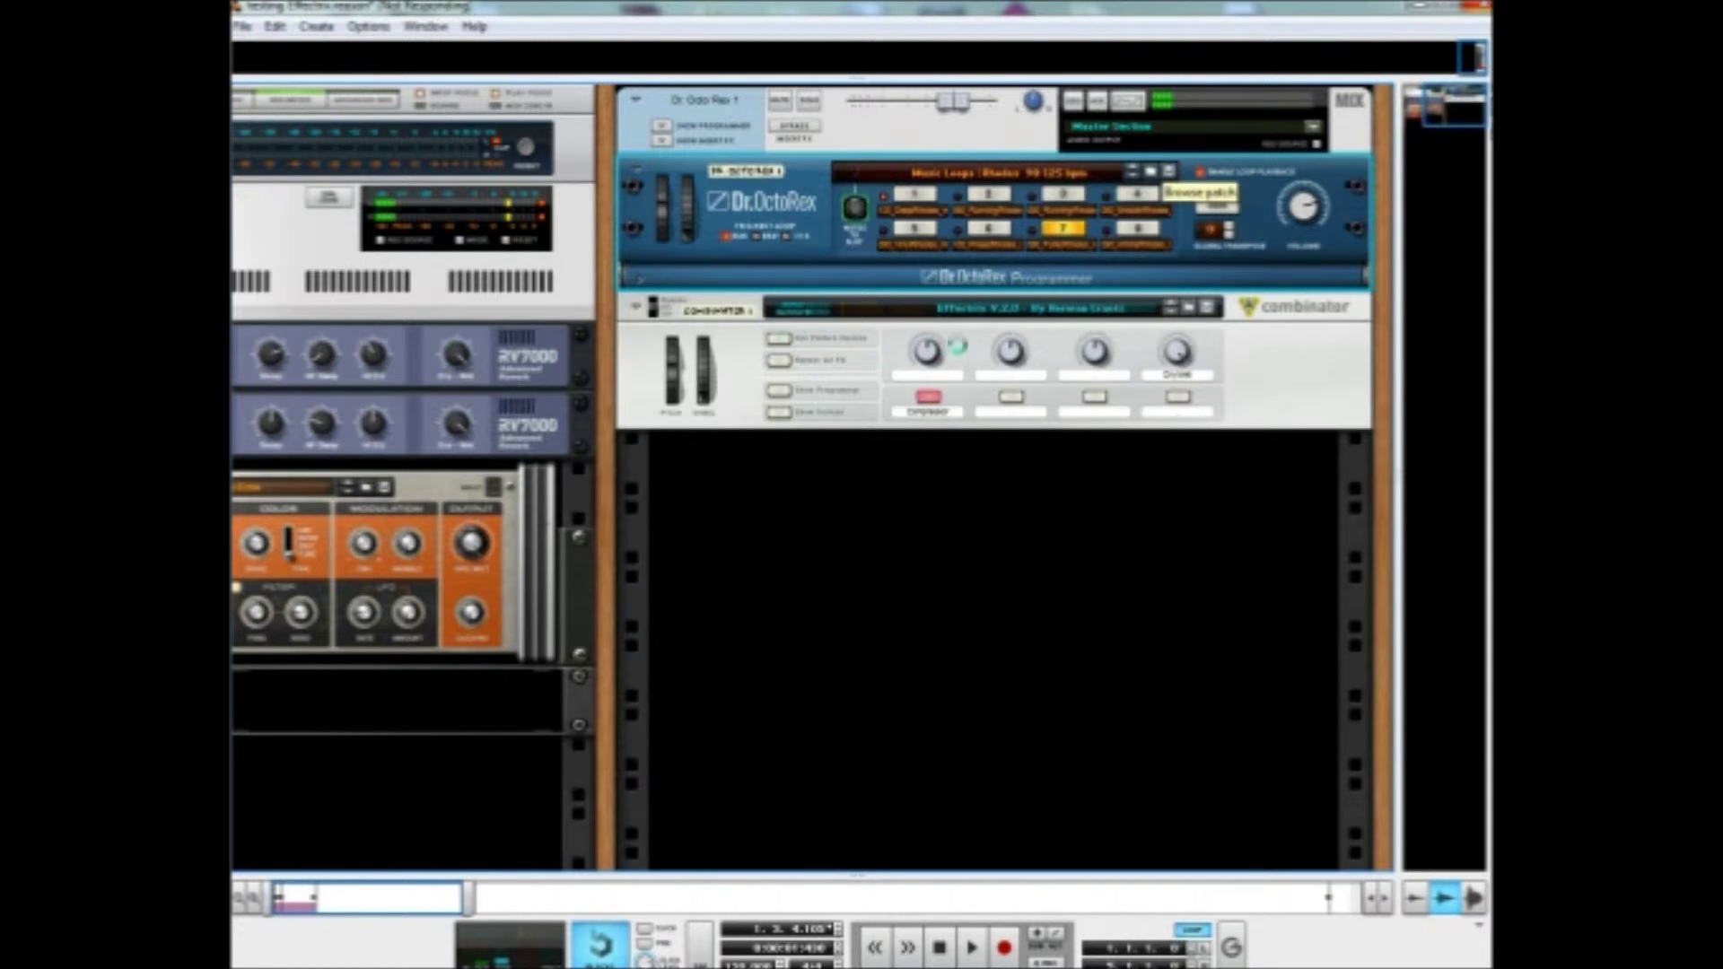
key(ctrl+b)
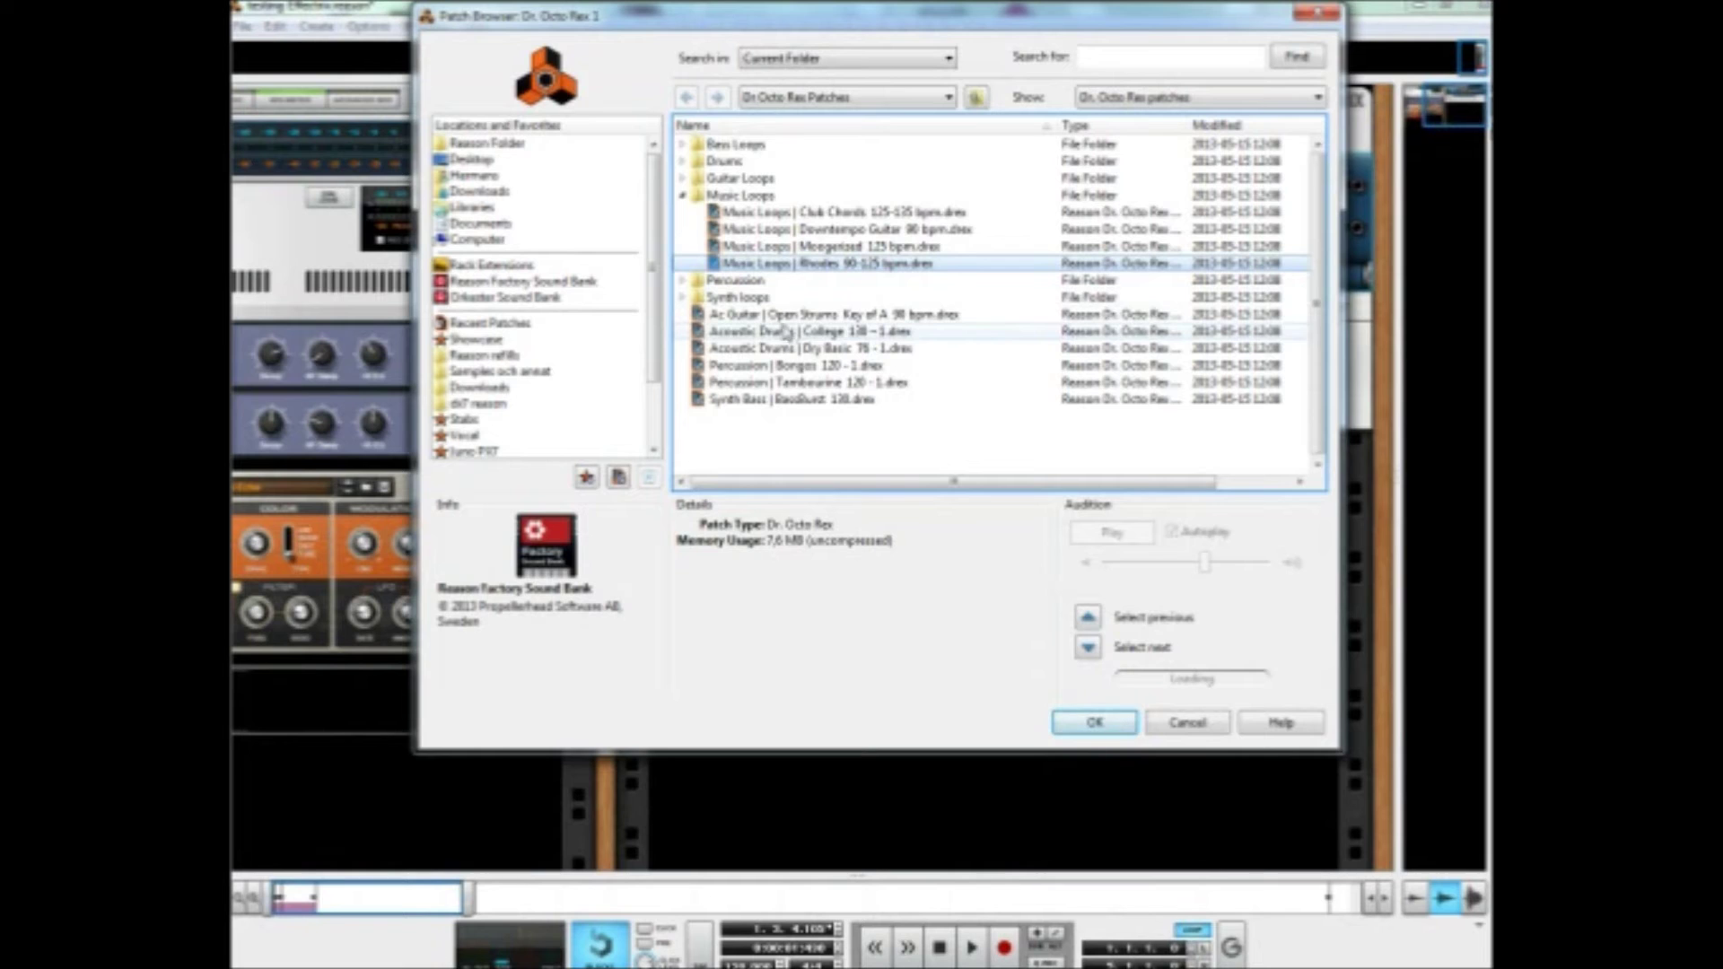
click(797, 332)
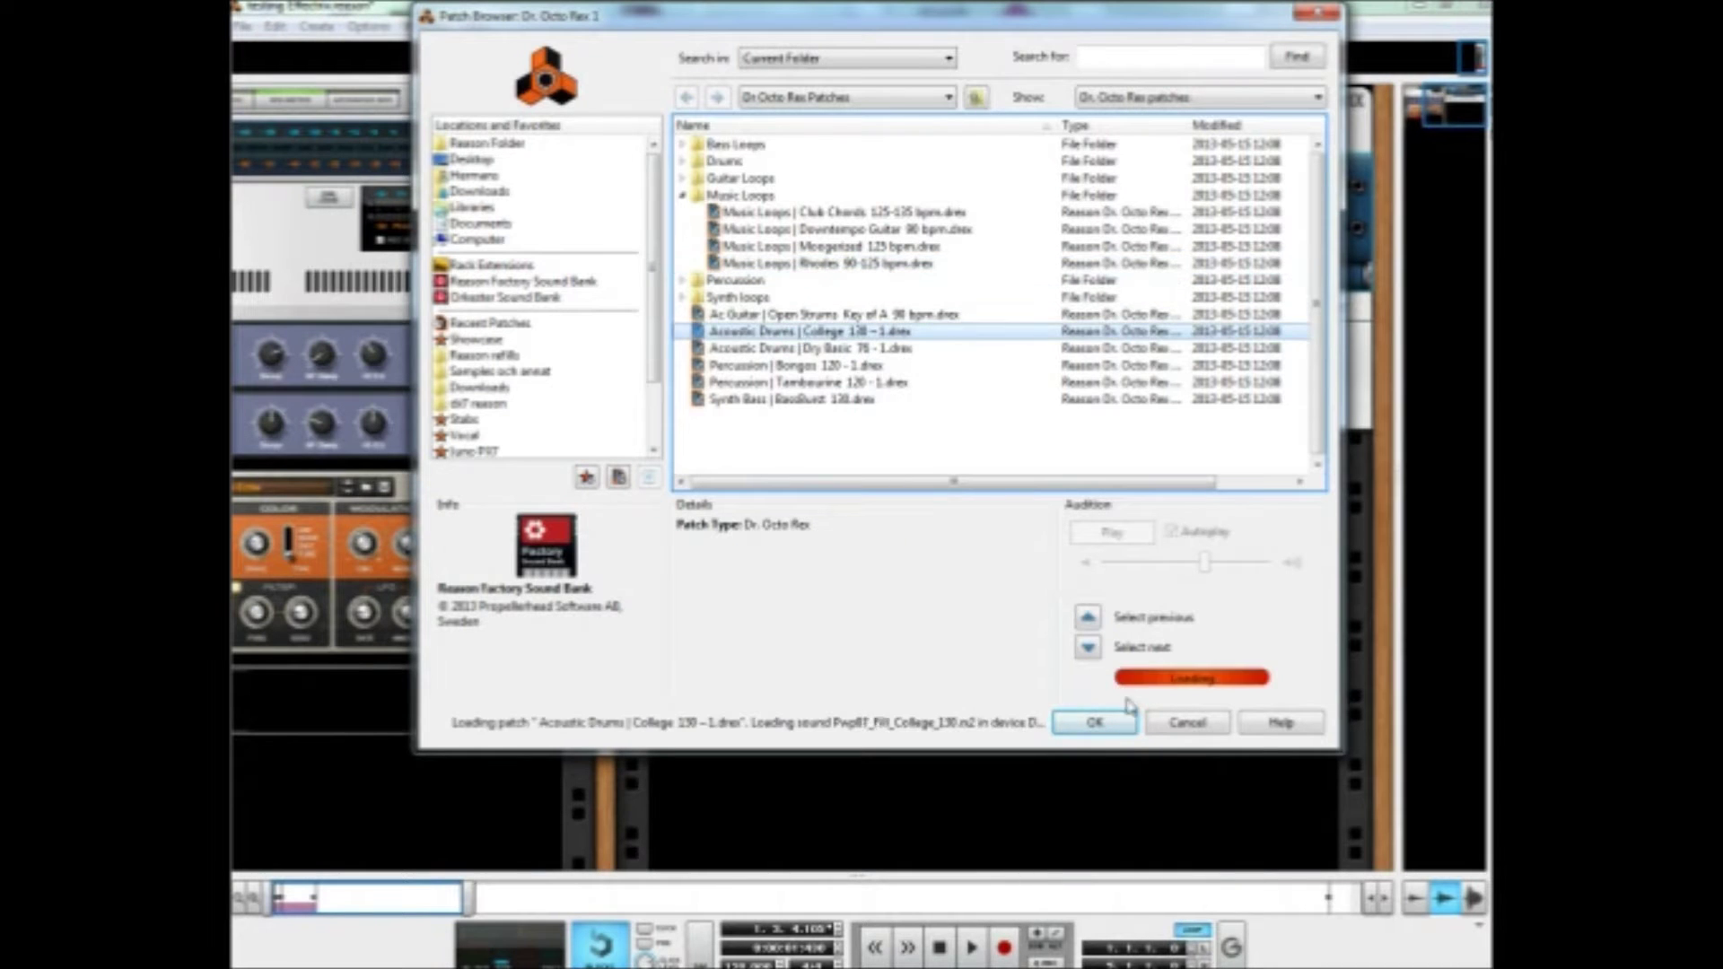
click(1110, 722)
key(space)
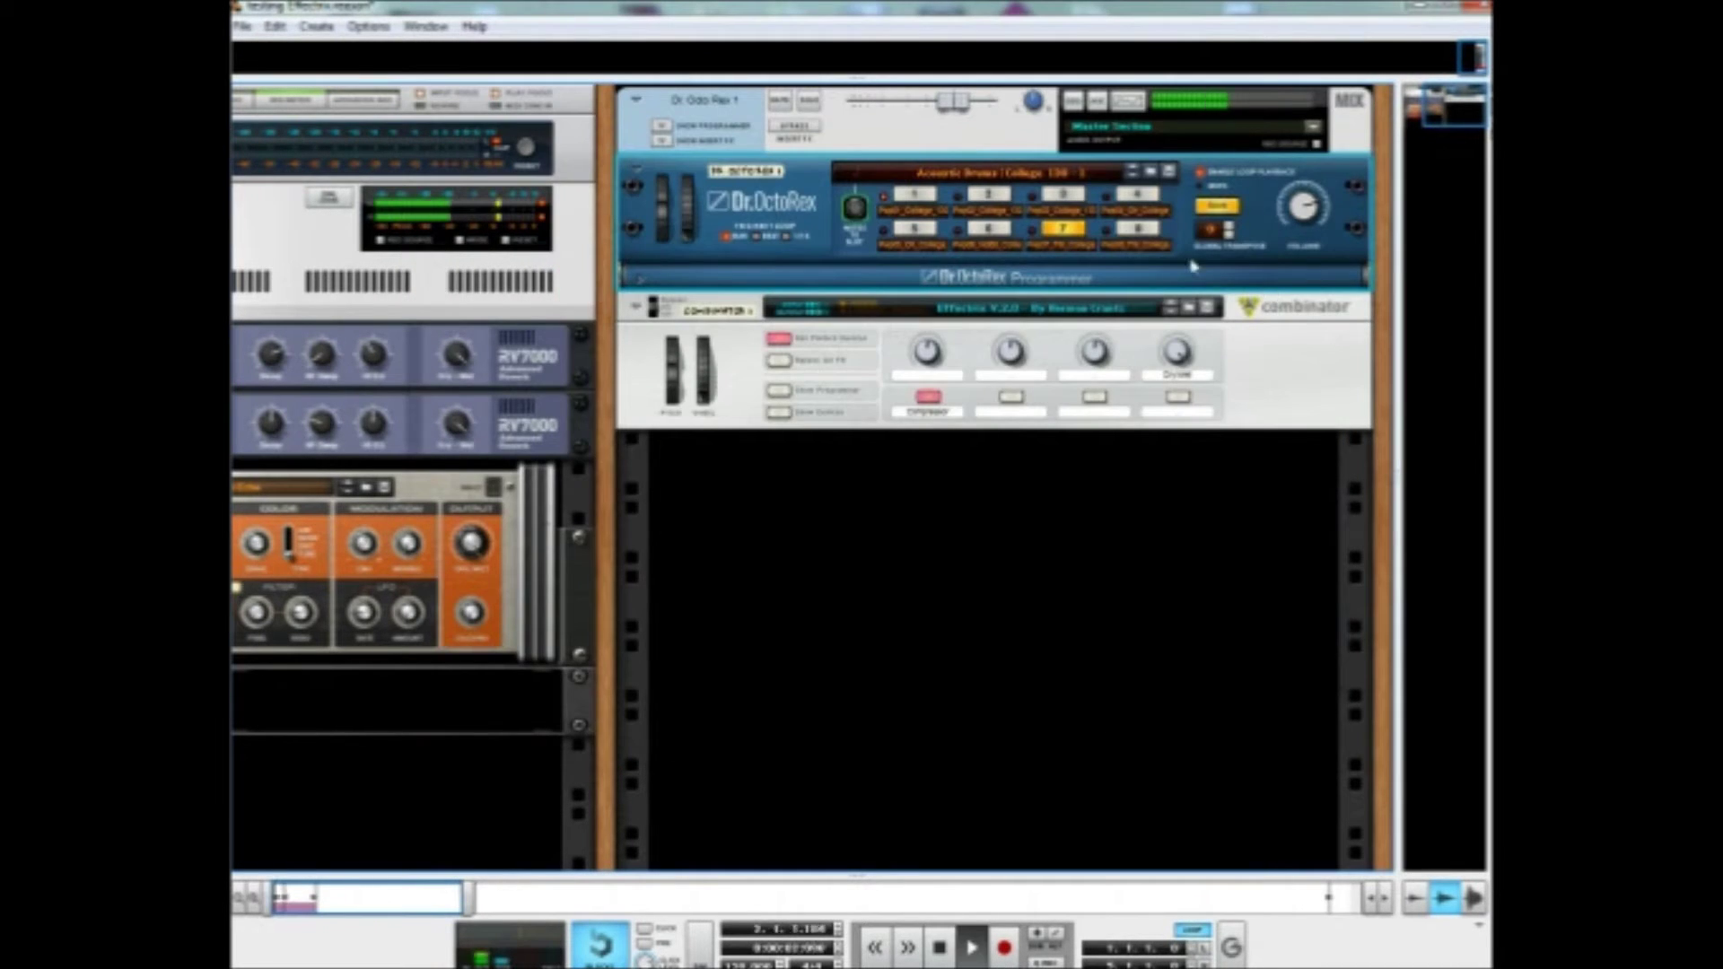
Show the Combinator's internal devices, look through the effects chain, and hide the devices again
mouse_move(1183, 362)
click(794, 409)
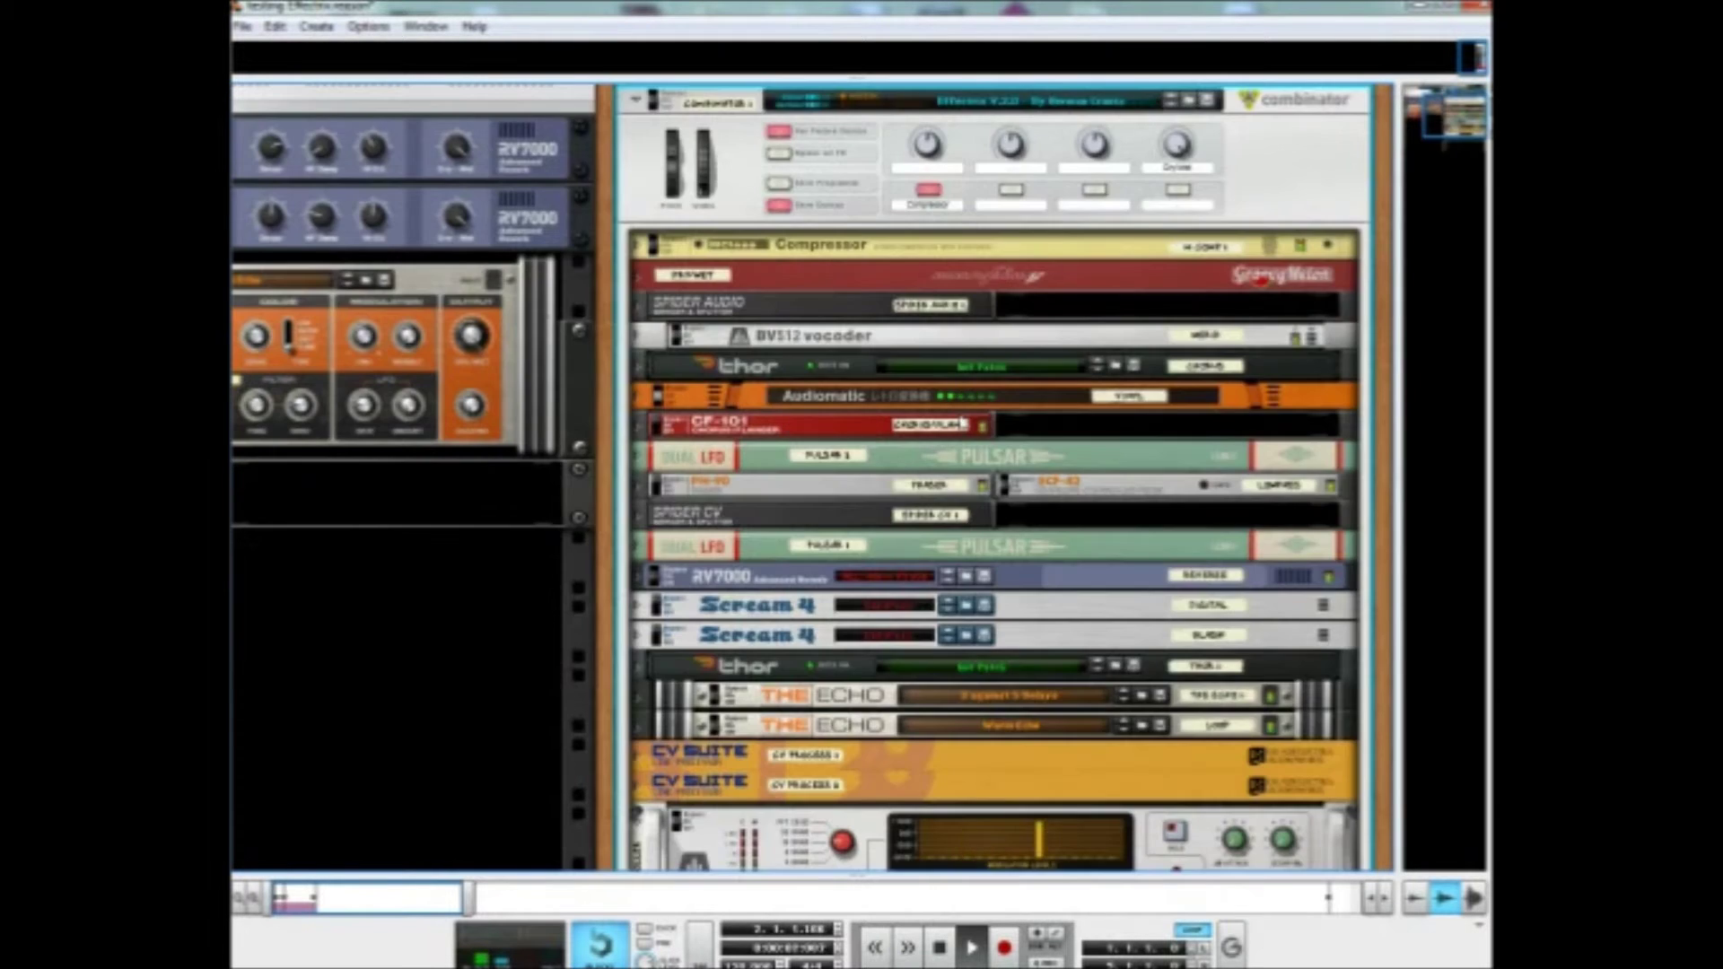
scroll(943, 437, down, 4)
scroll(943, 437, up, 7)
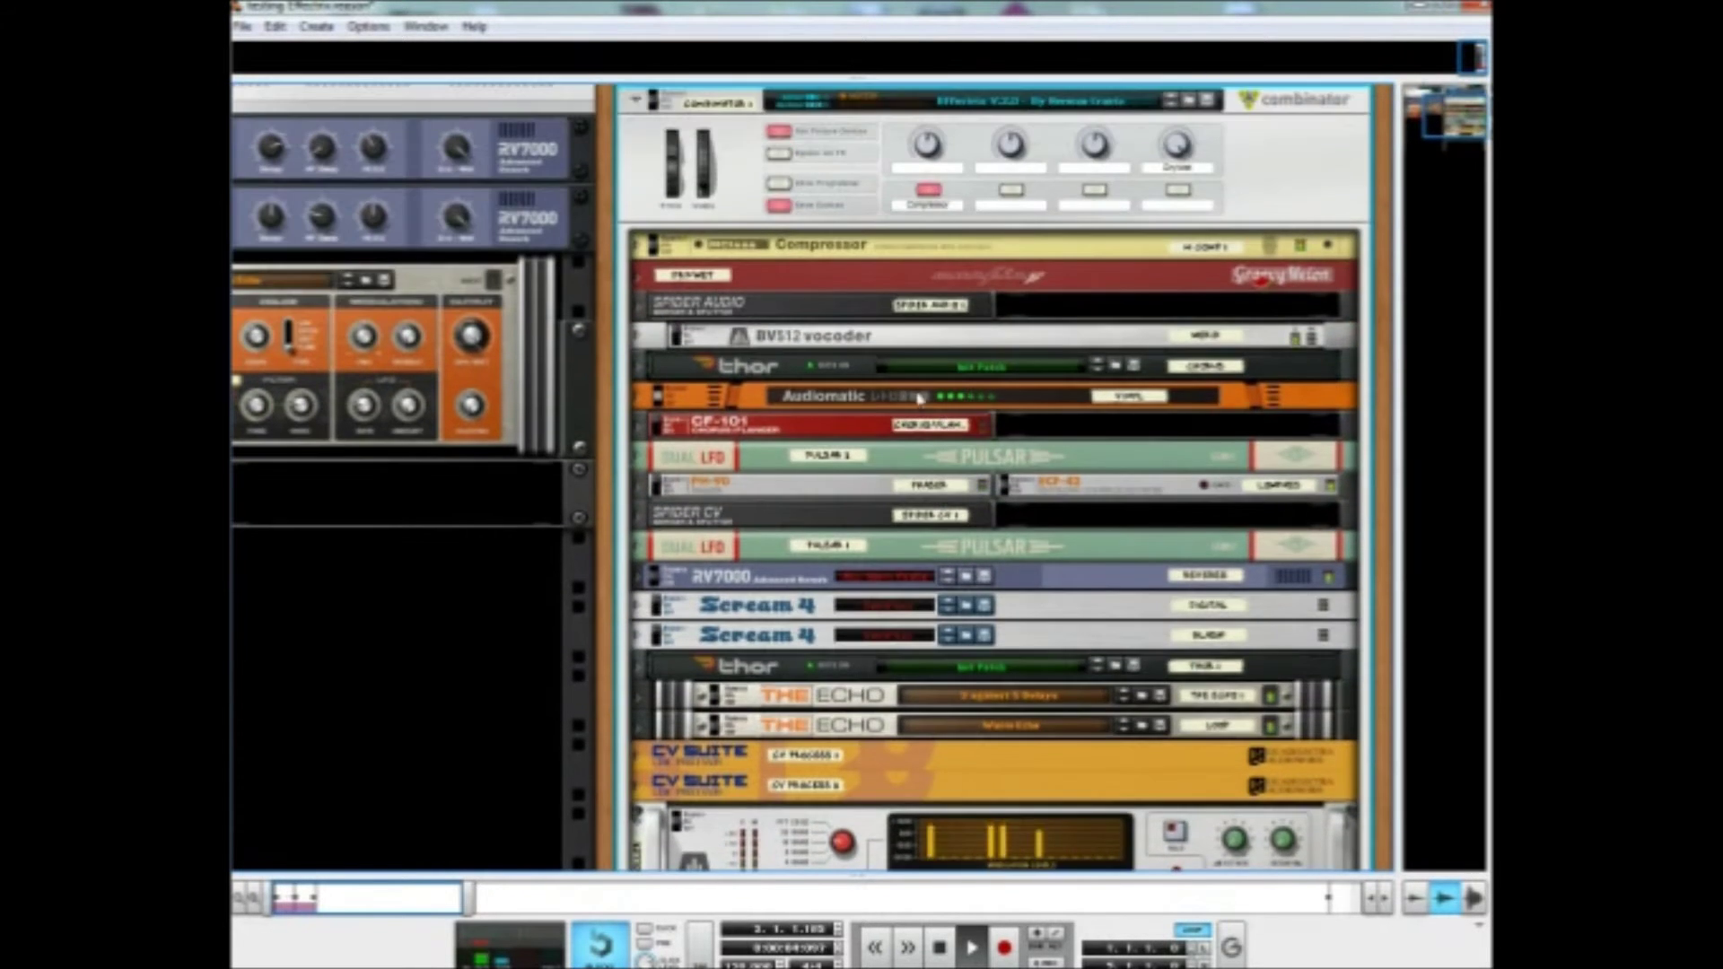
scroll(938, 260, up, 3)
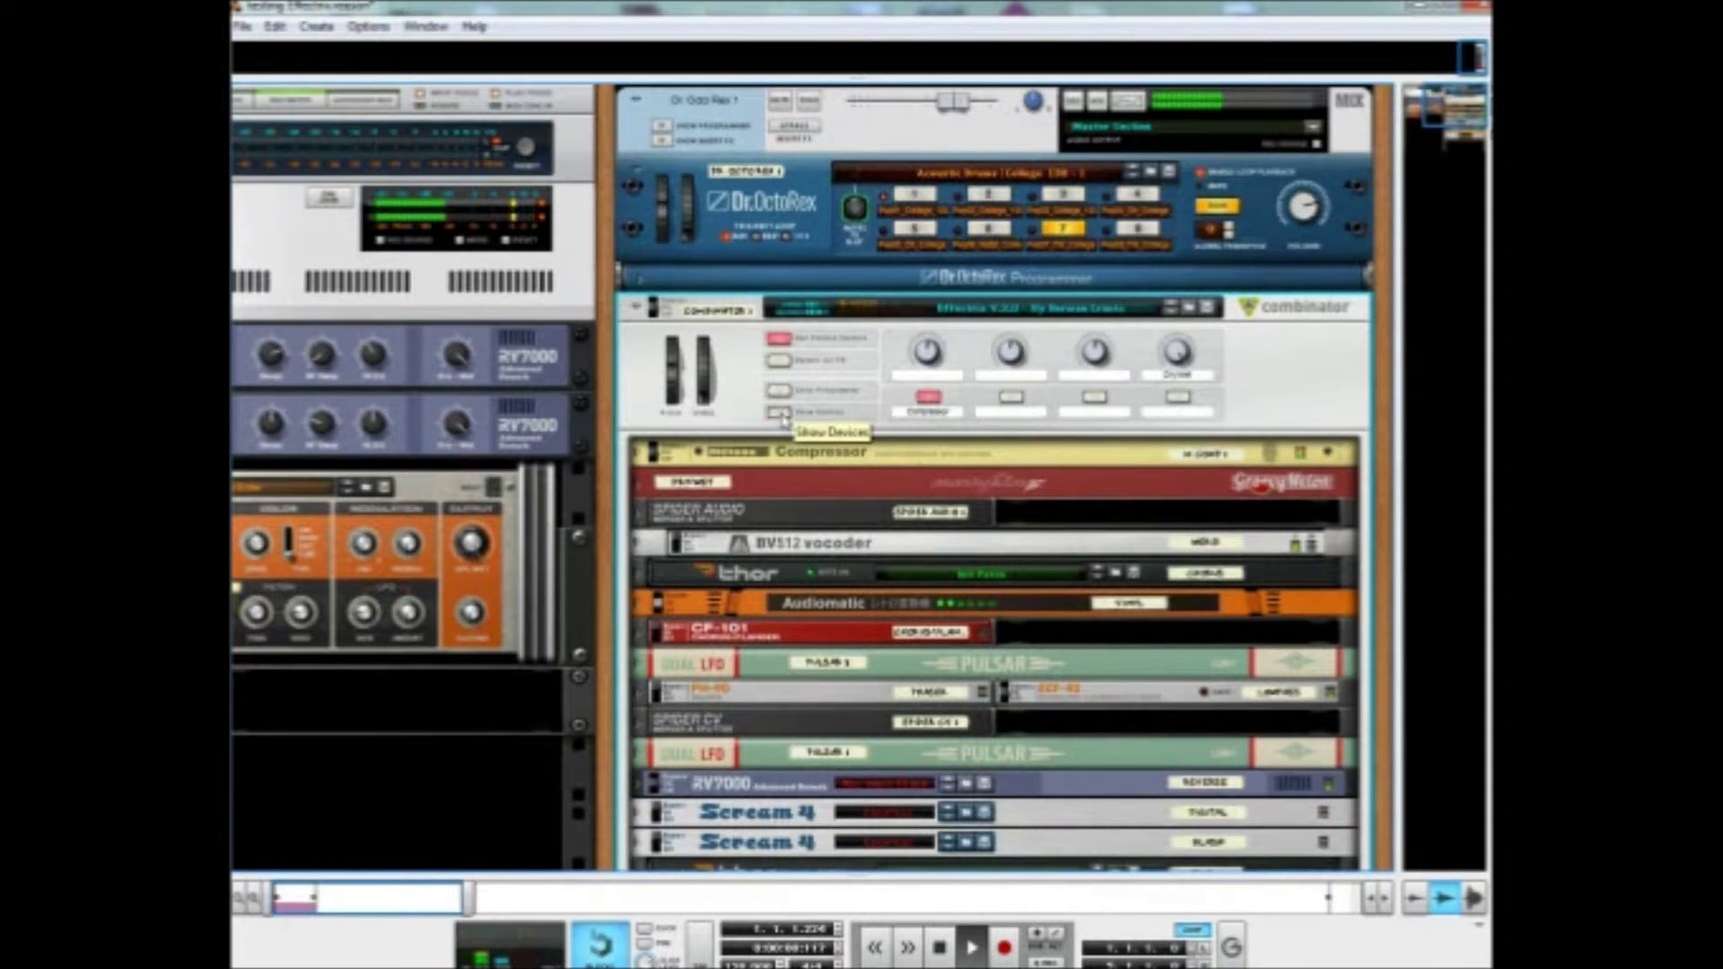
click(779, 412)
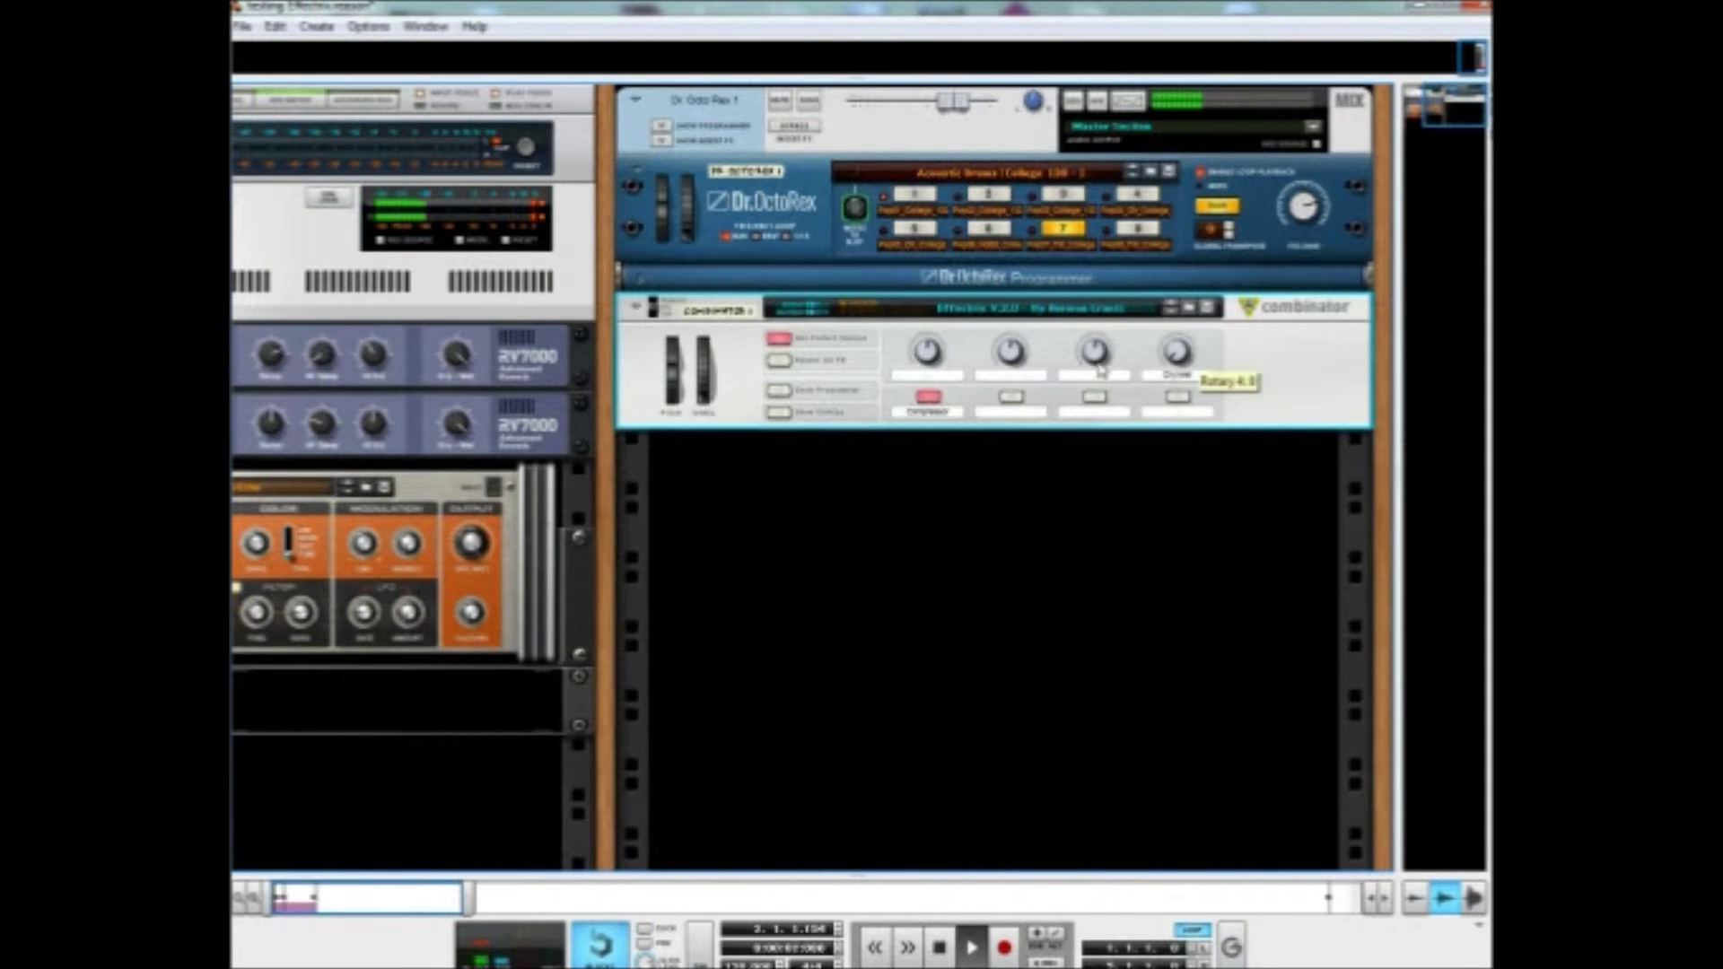
Switch Dr. Octo Rex to loop slot 1 and audition it while adjusting the Combinator's fourth rotary, ending with playback stopped
click(920, 195)
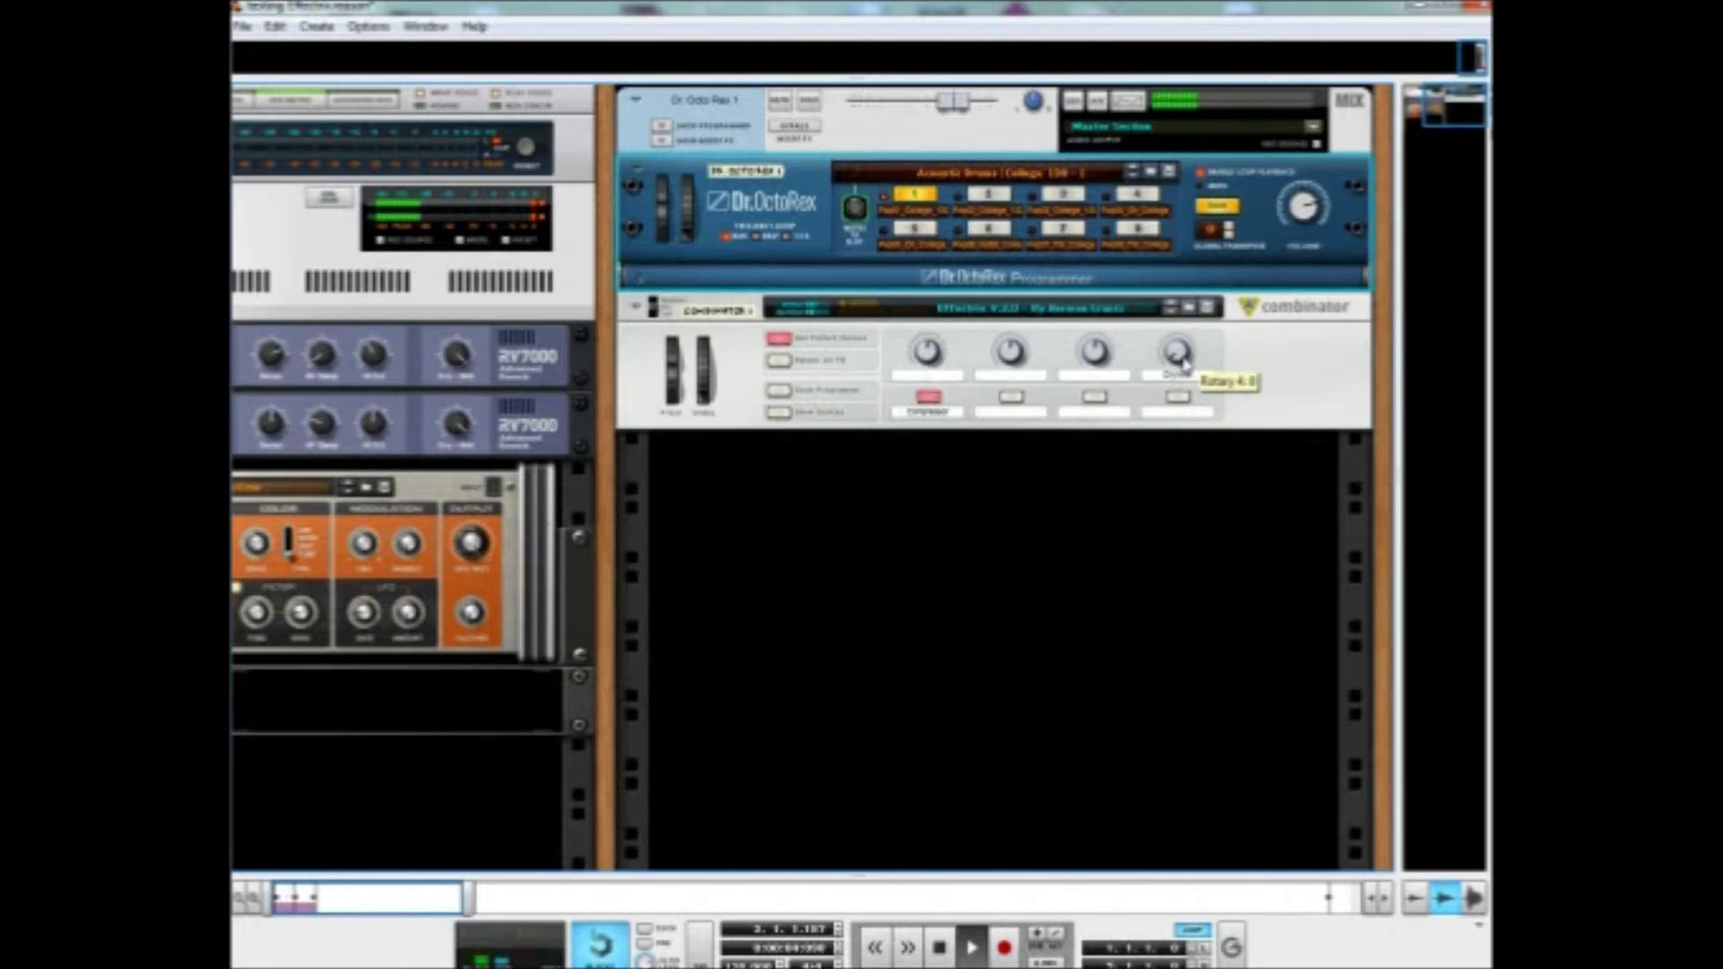
key(Down)
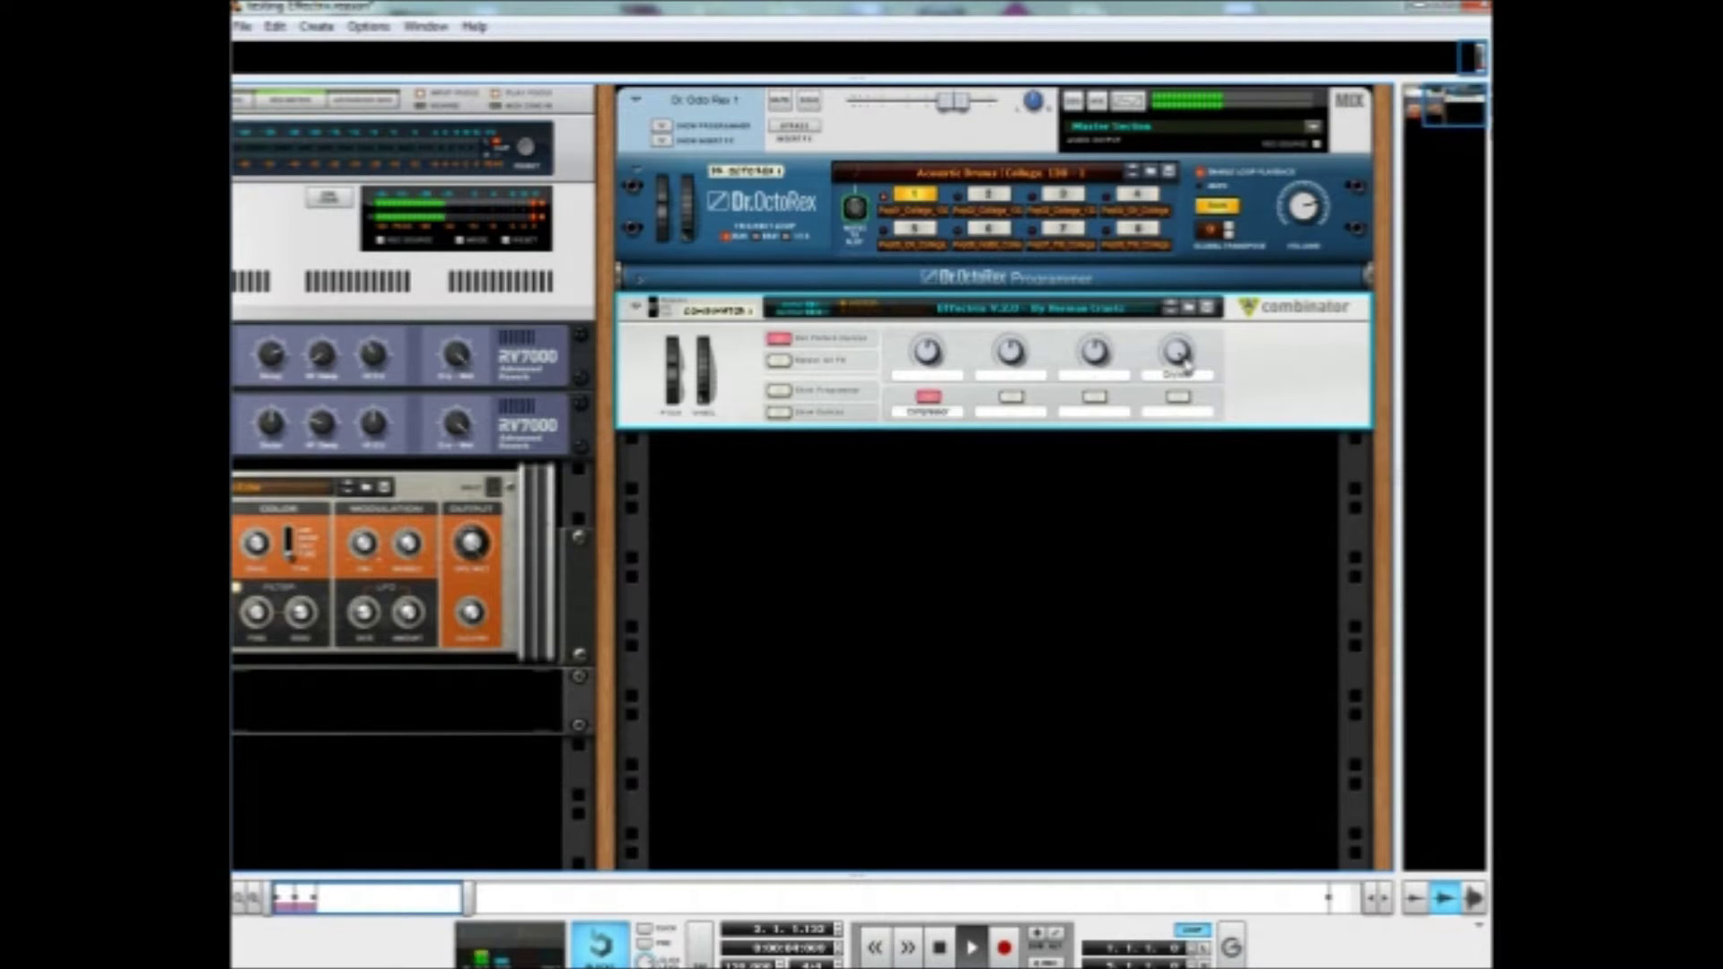
key(space)
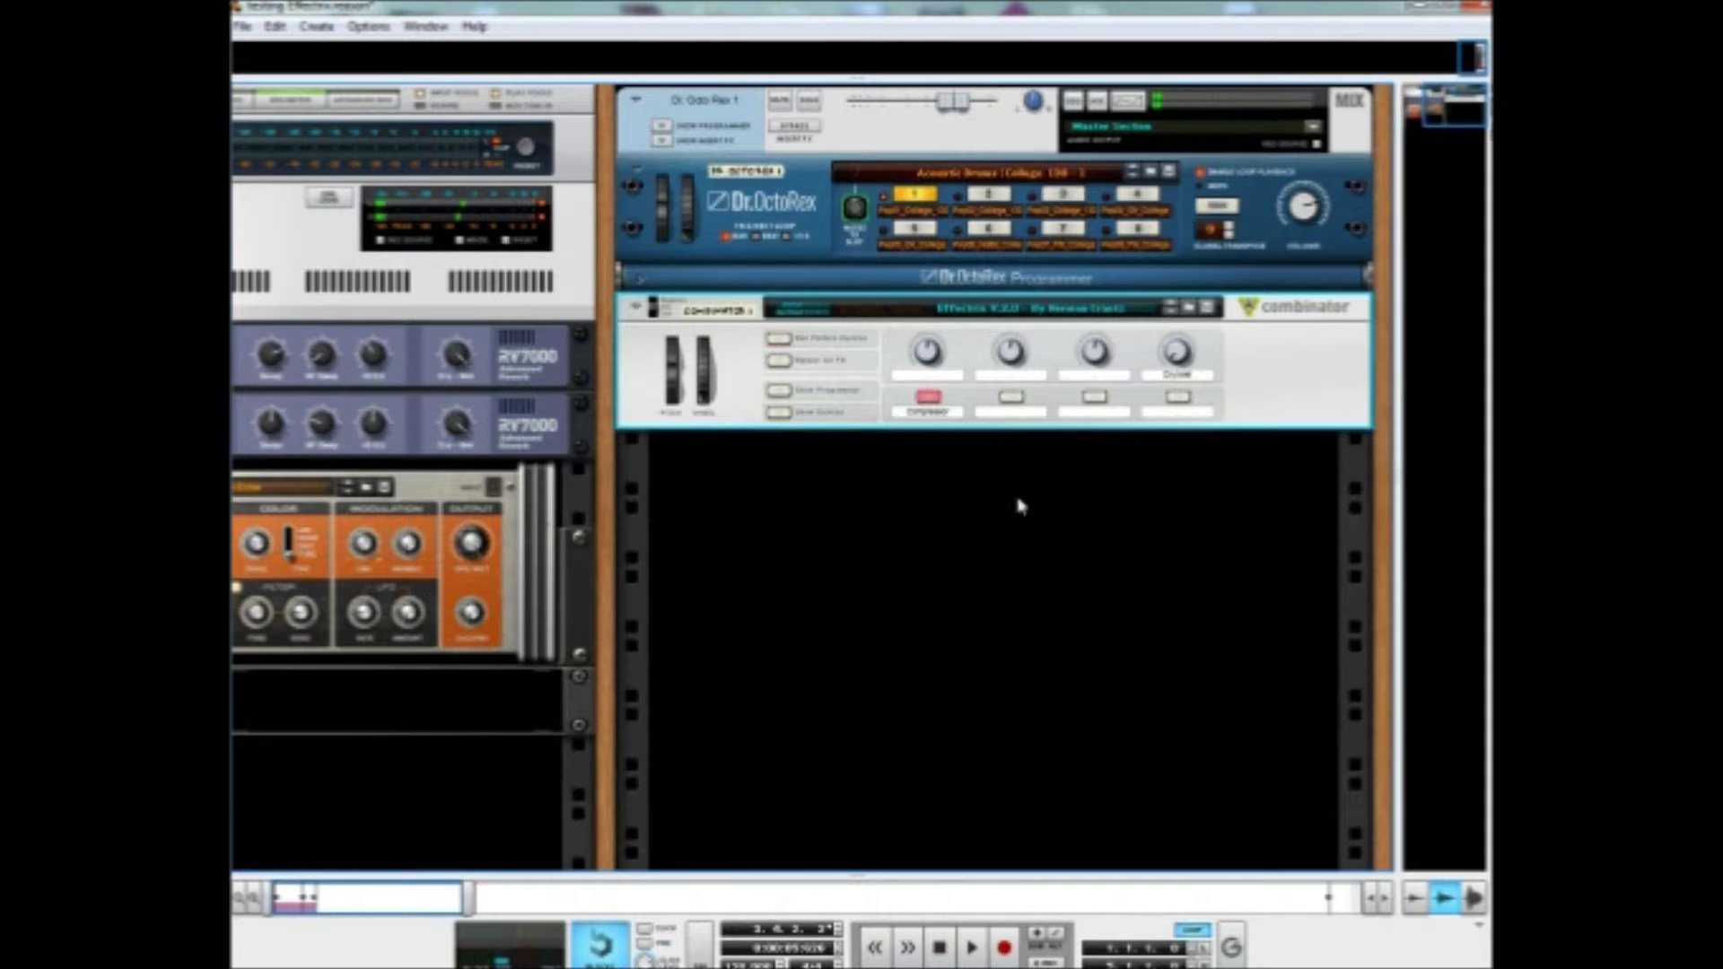
click(1052, 509)
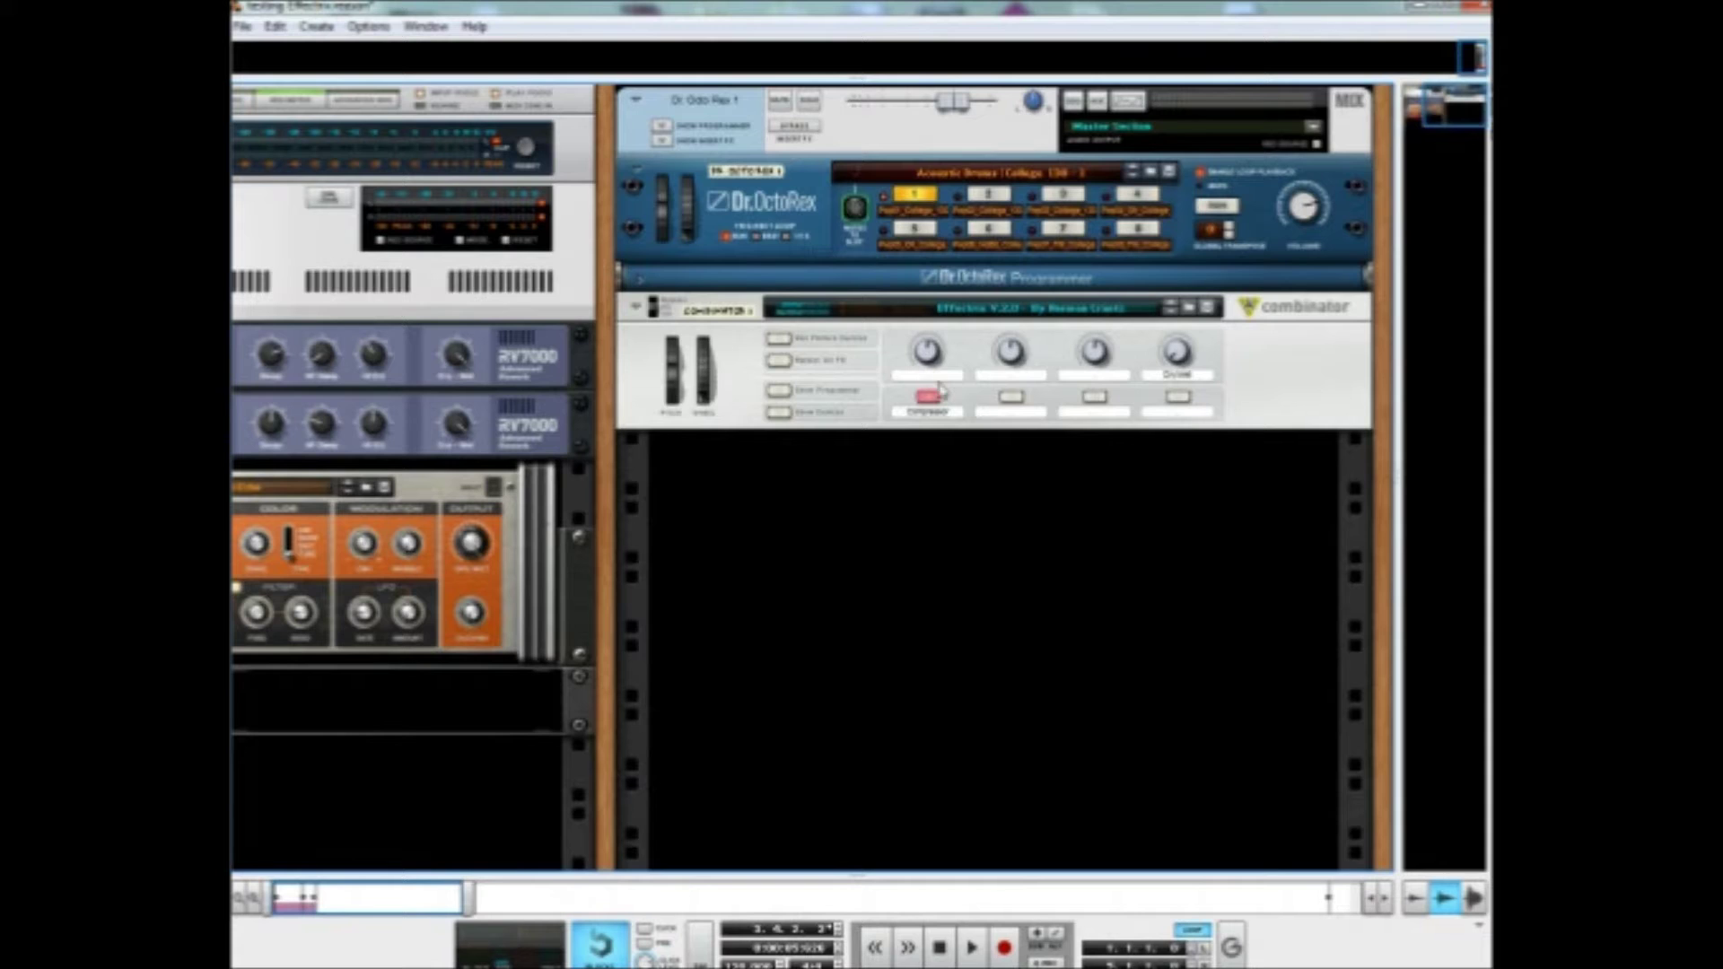
click(841, 276)
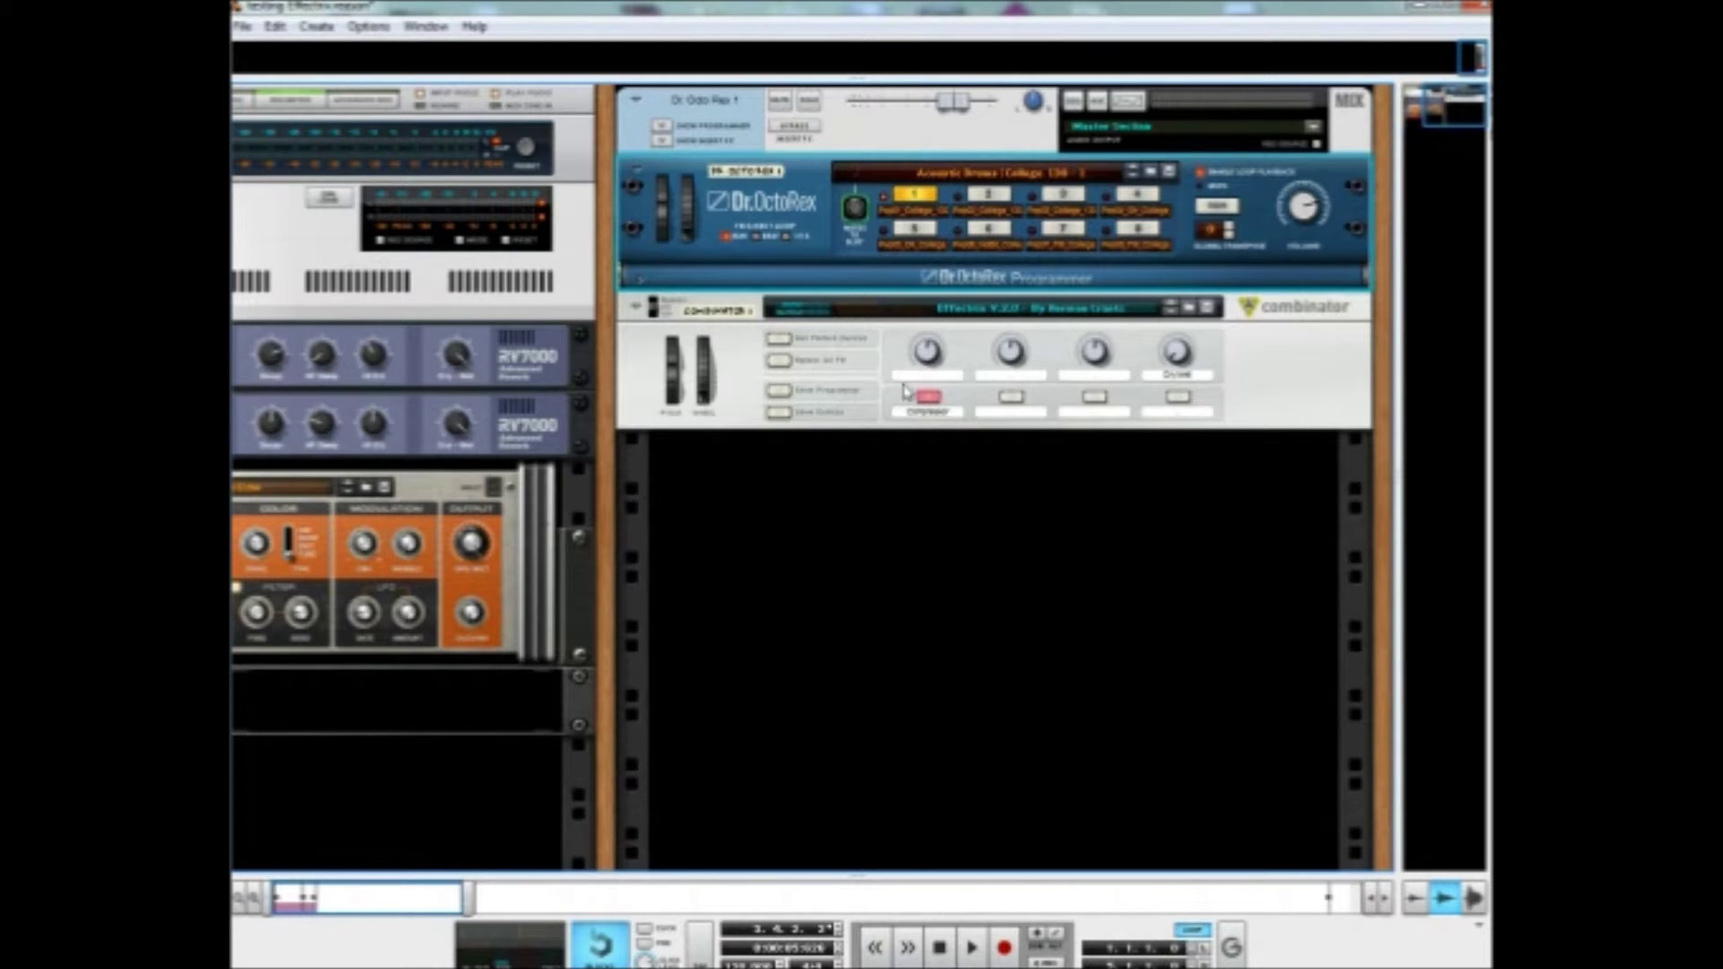
Save the Combinator patch over the existing Effectrix V.2.0 patch file in the Reason refills folder
click(1207, 308)
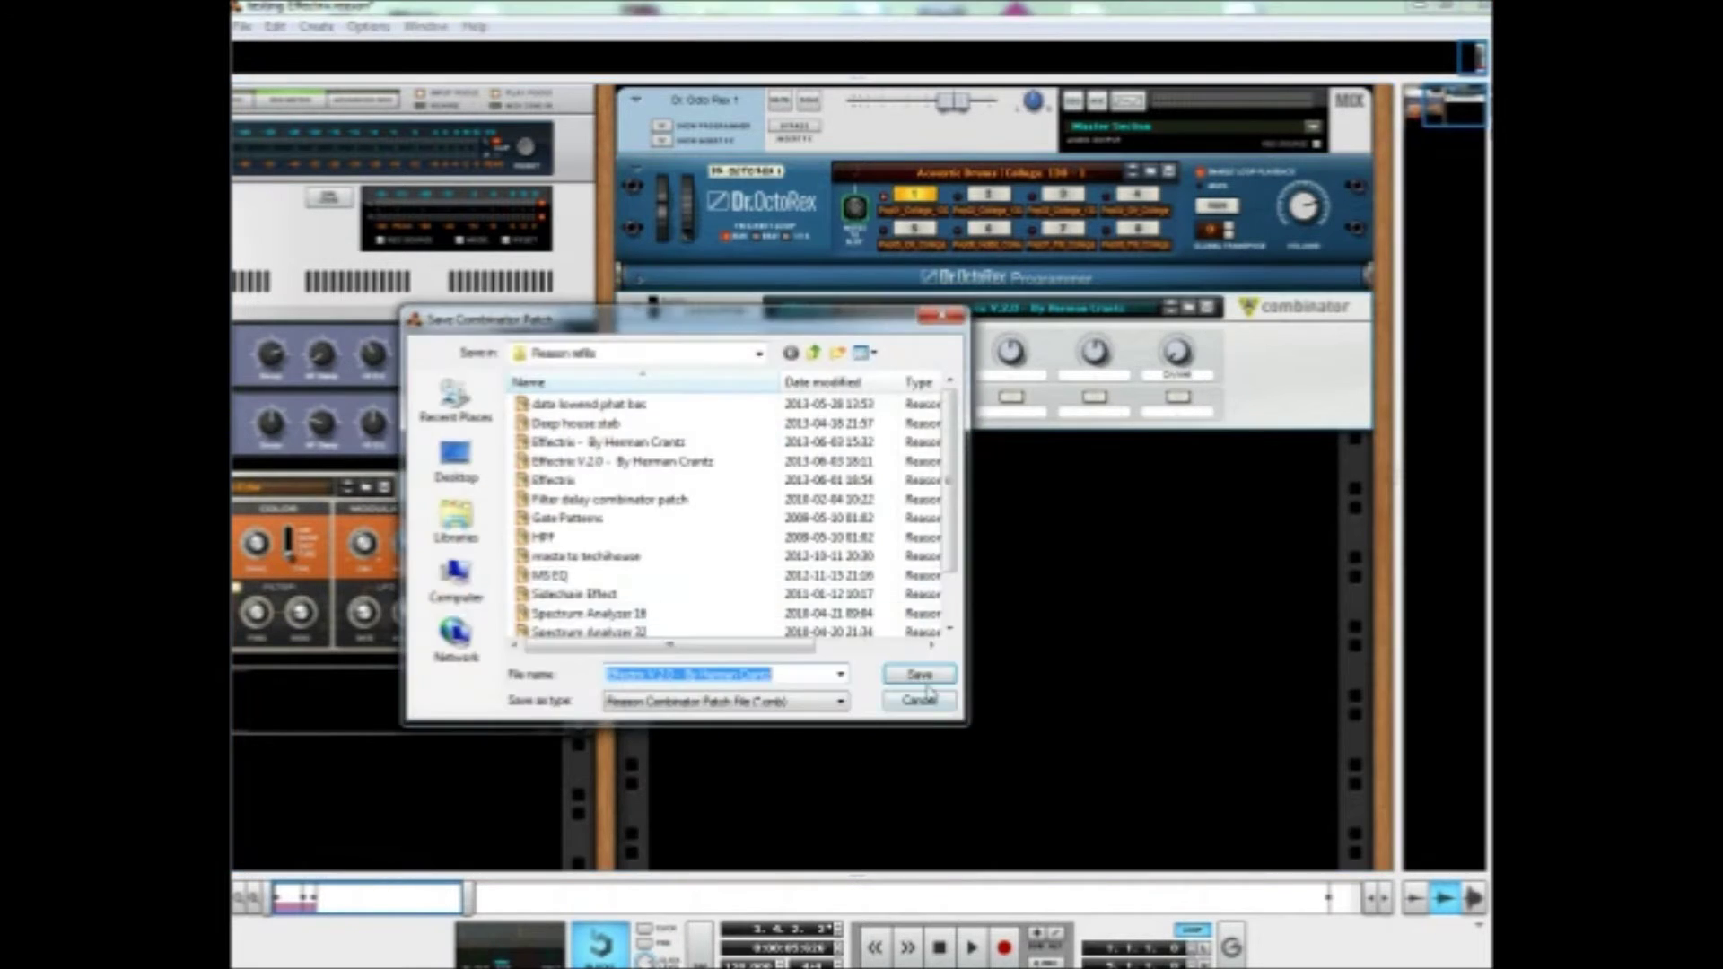
click(920, 675)
click(920, 499)
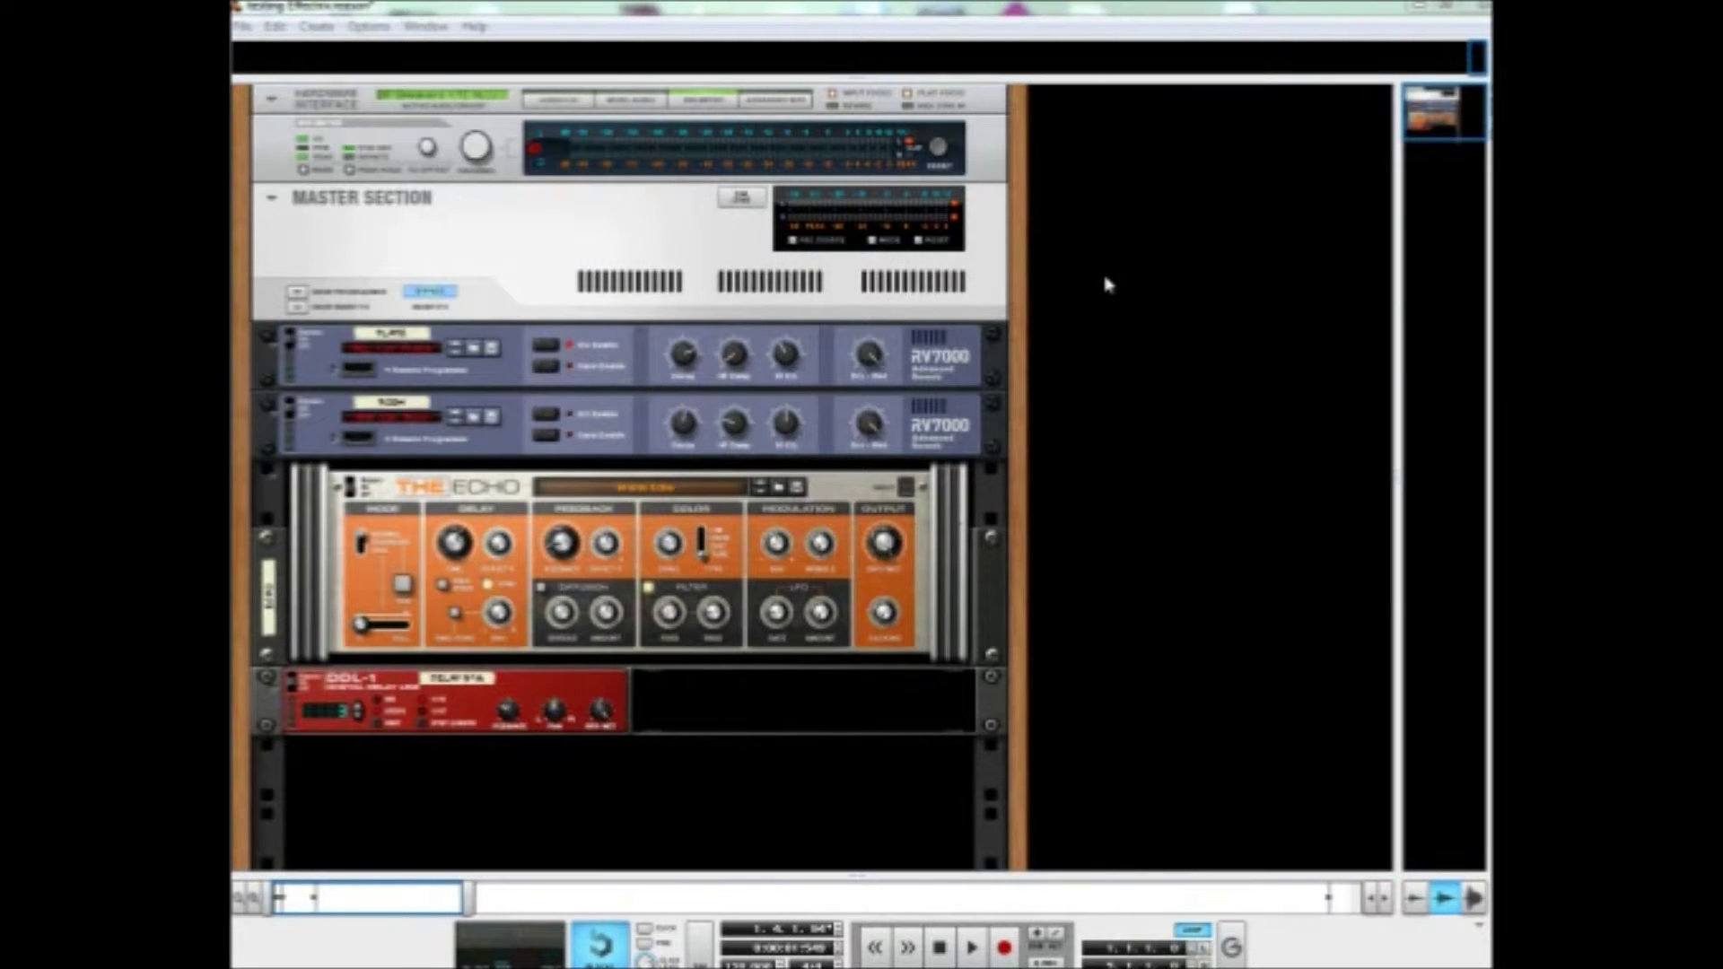
Create a Dr. Octo Rex Loop Player in the empty area beside the master section rack
right_click(1106, 283)
mouse_move(1188, 392)
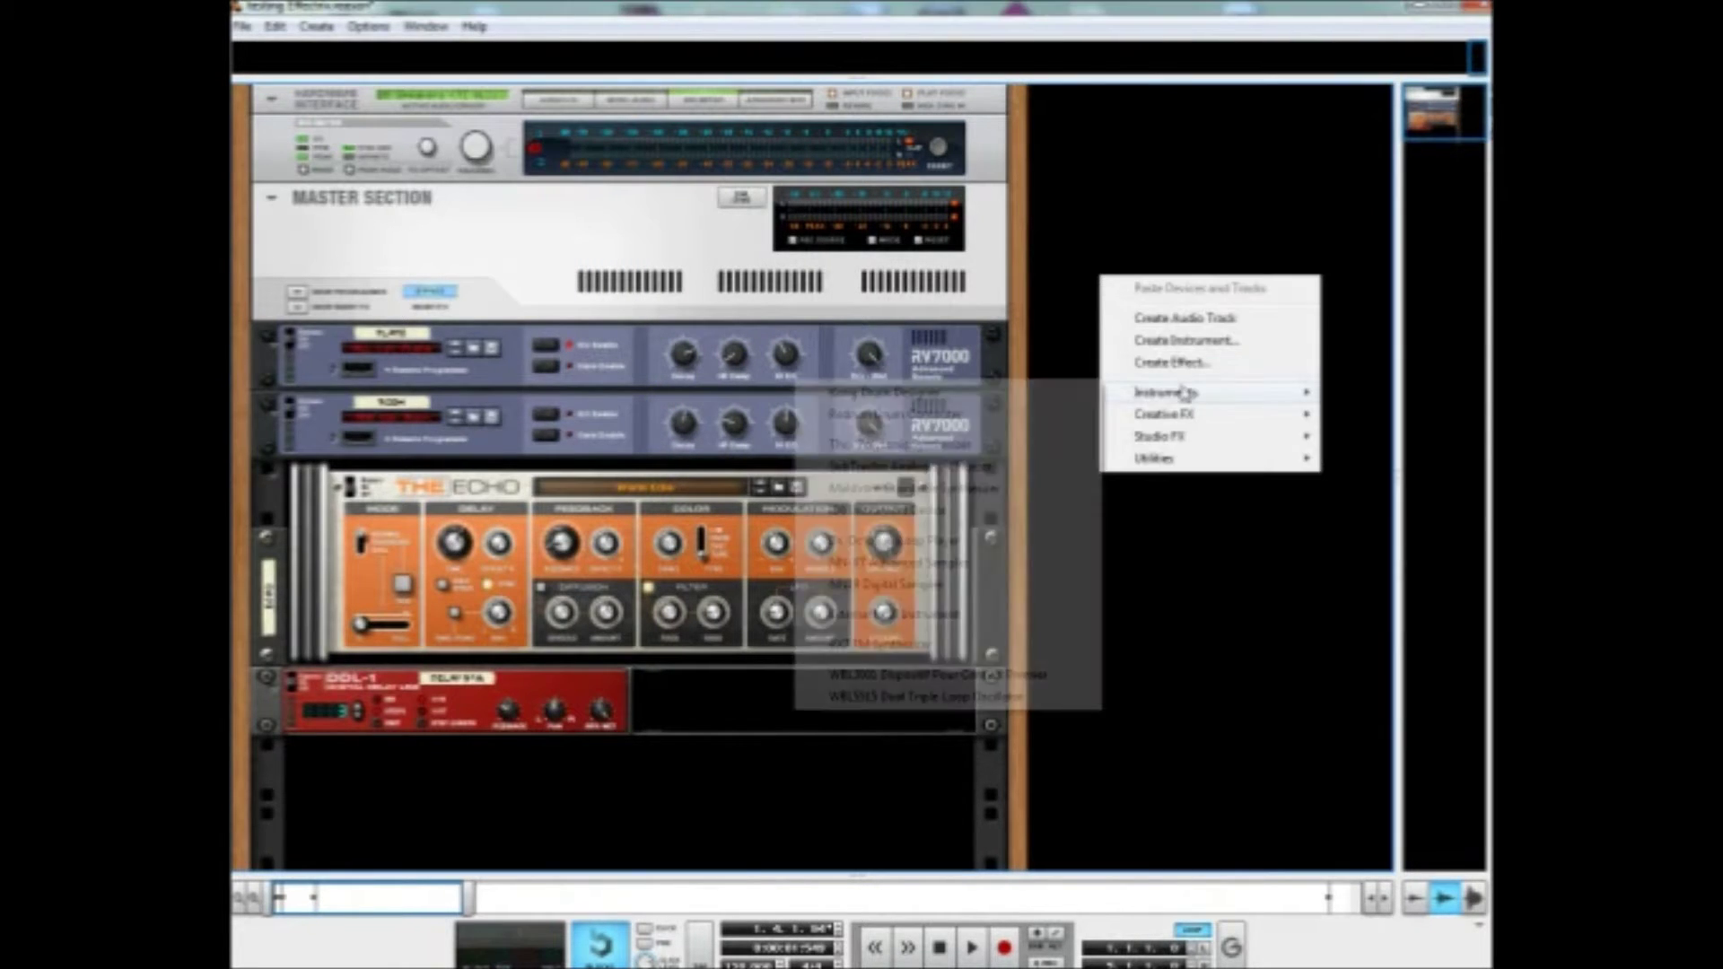
click(929, 543)
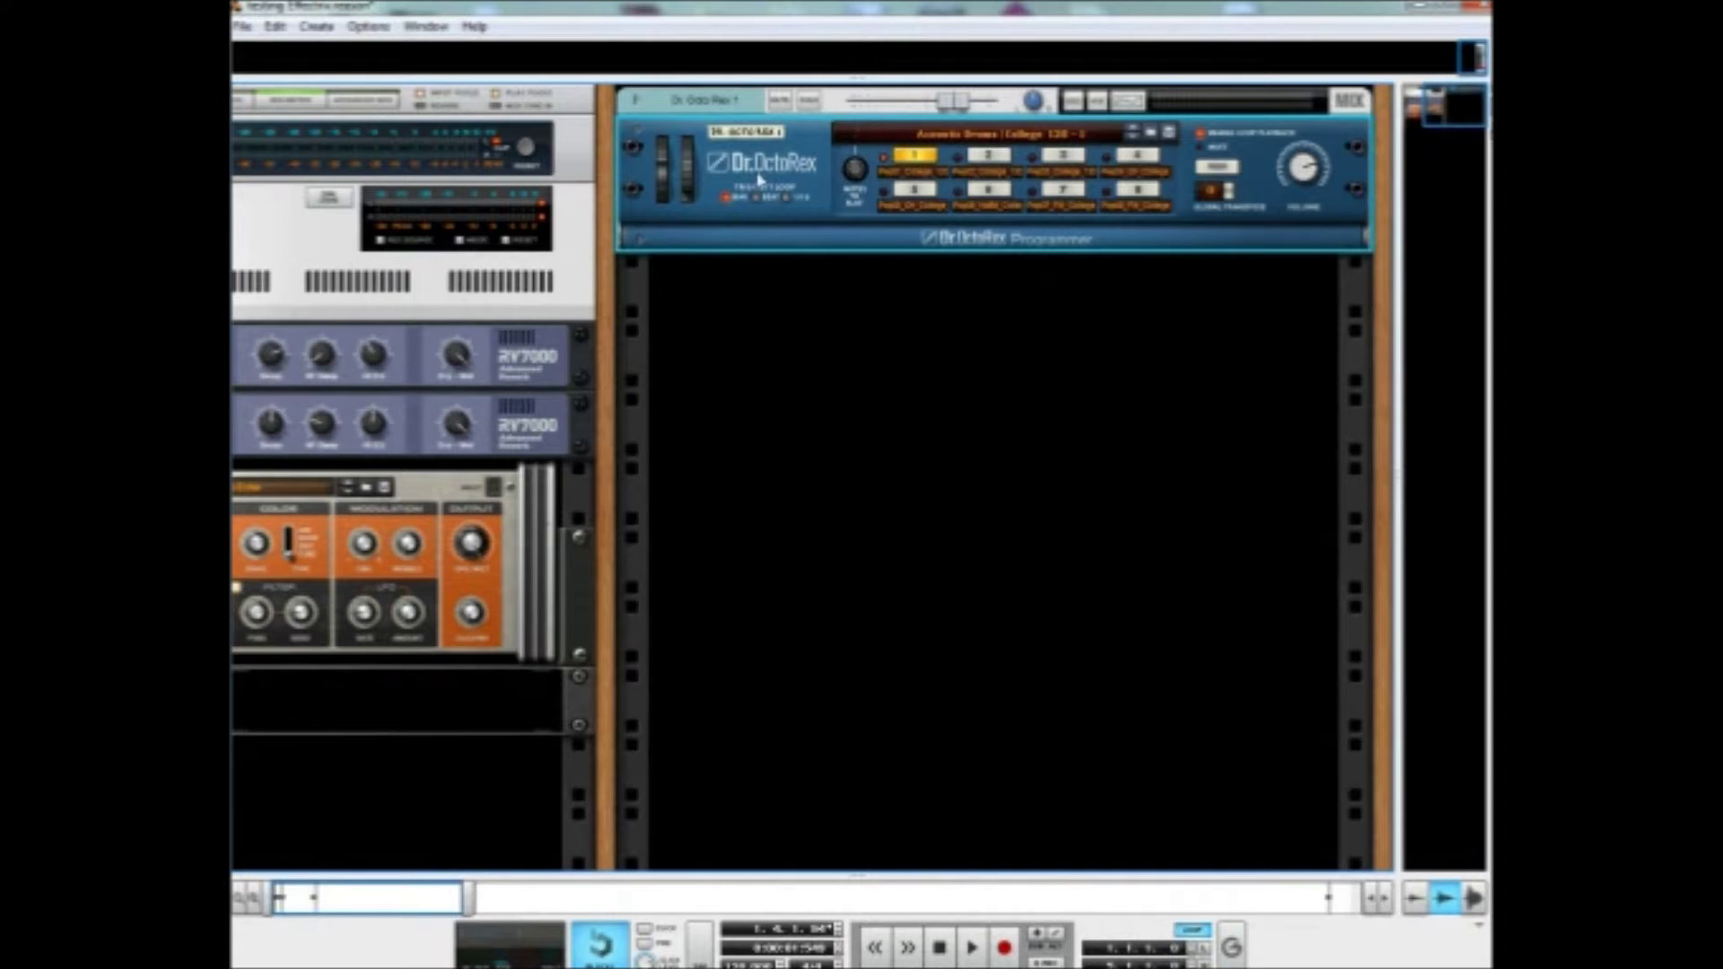
Create an effect for Dr. Octo Rex from the Effectrix V.2.0 Combinator patch in the "Samples och annat" folder
click(316, 26)
click(384, 94)
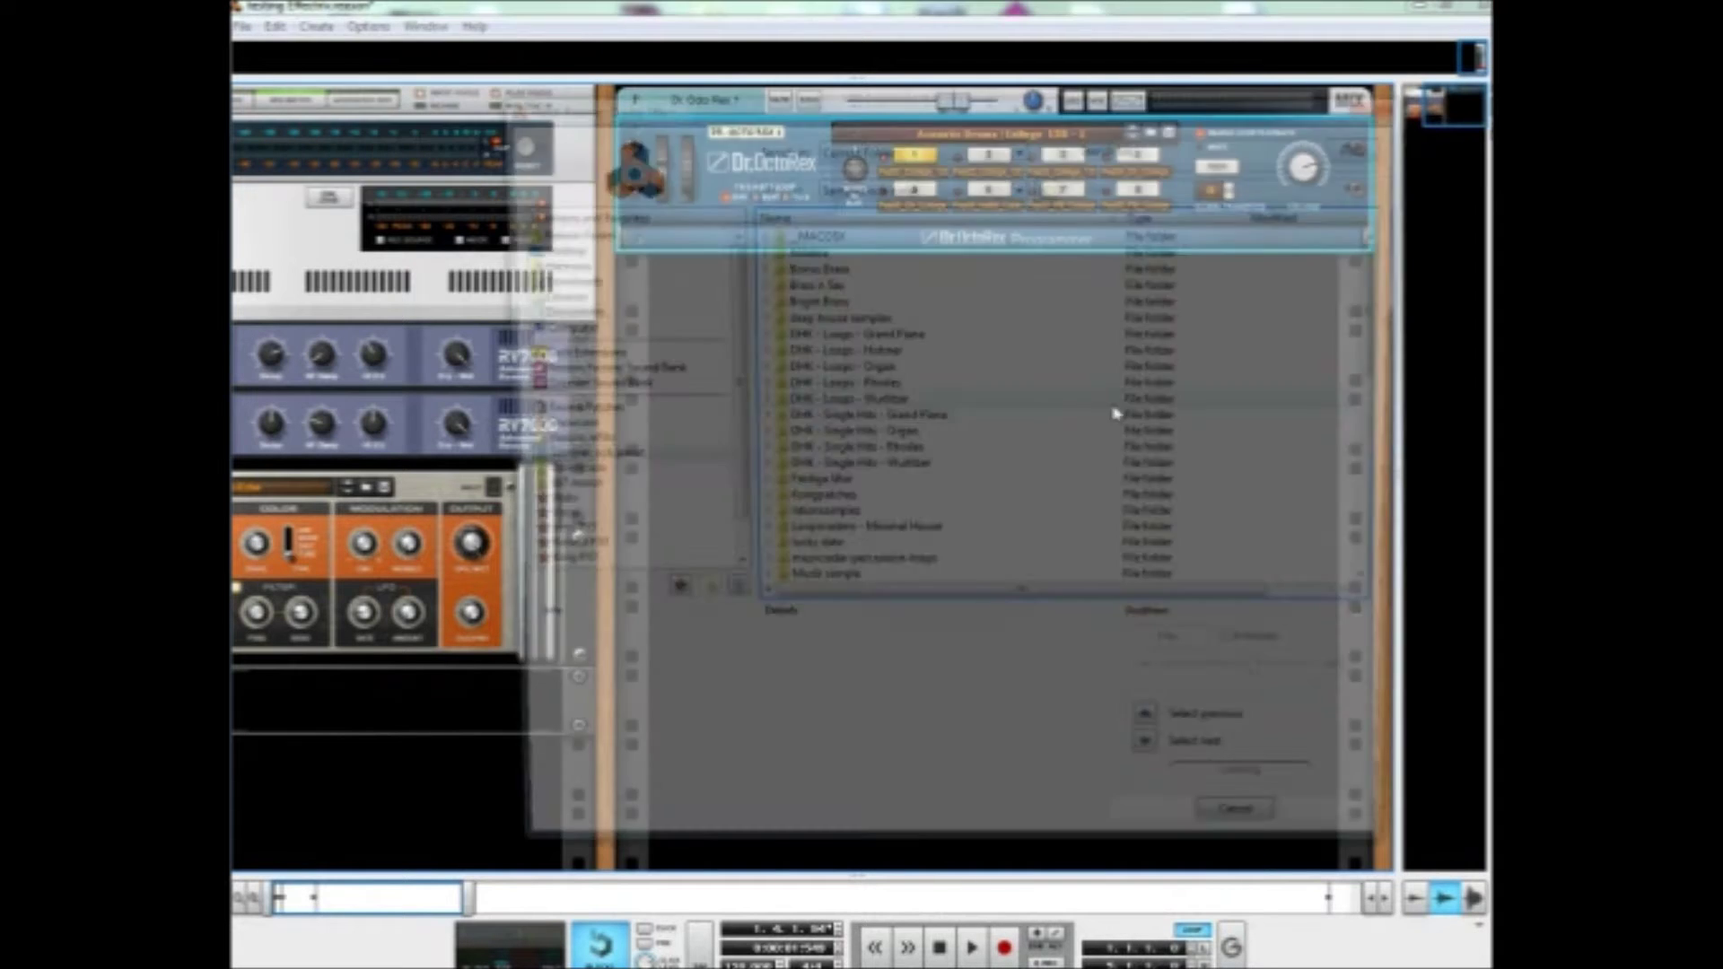
scroll(875, 480, down, 5)
scroll(886, 480, up, 1)
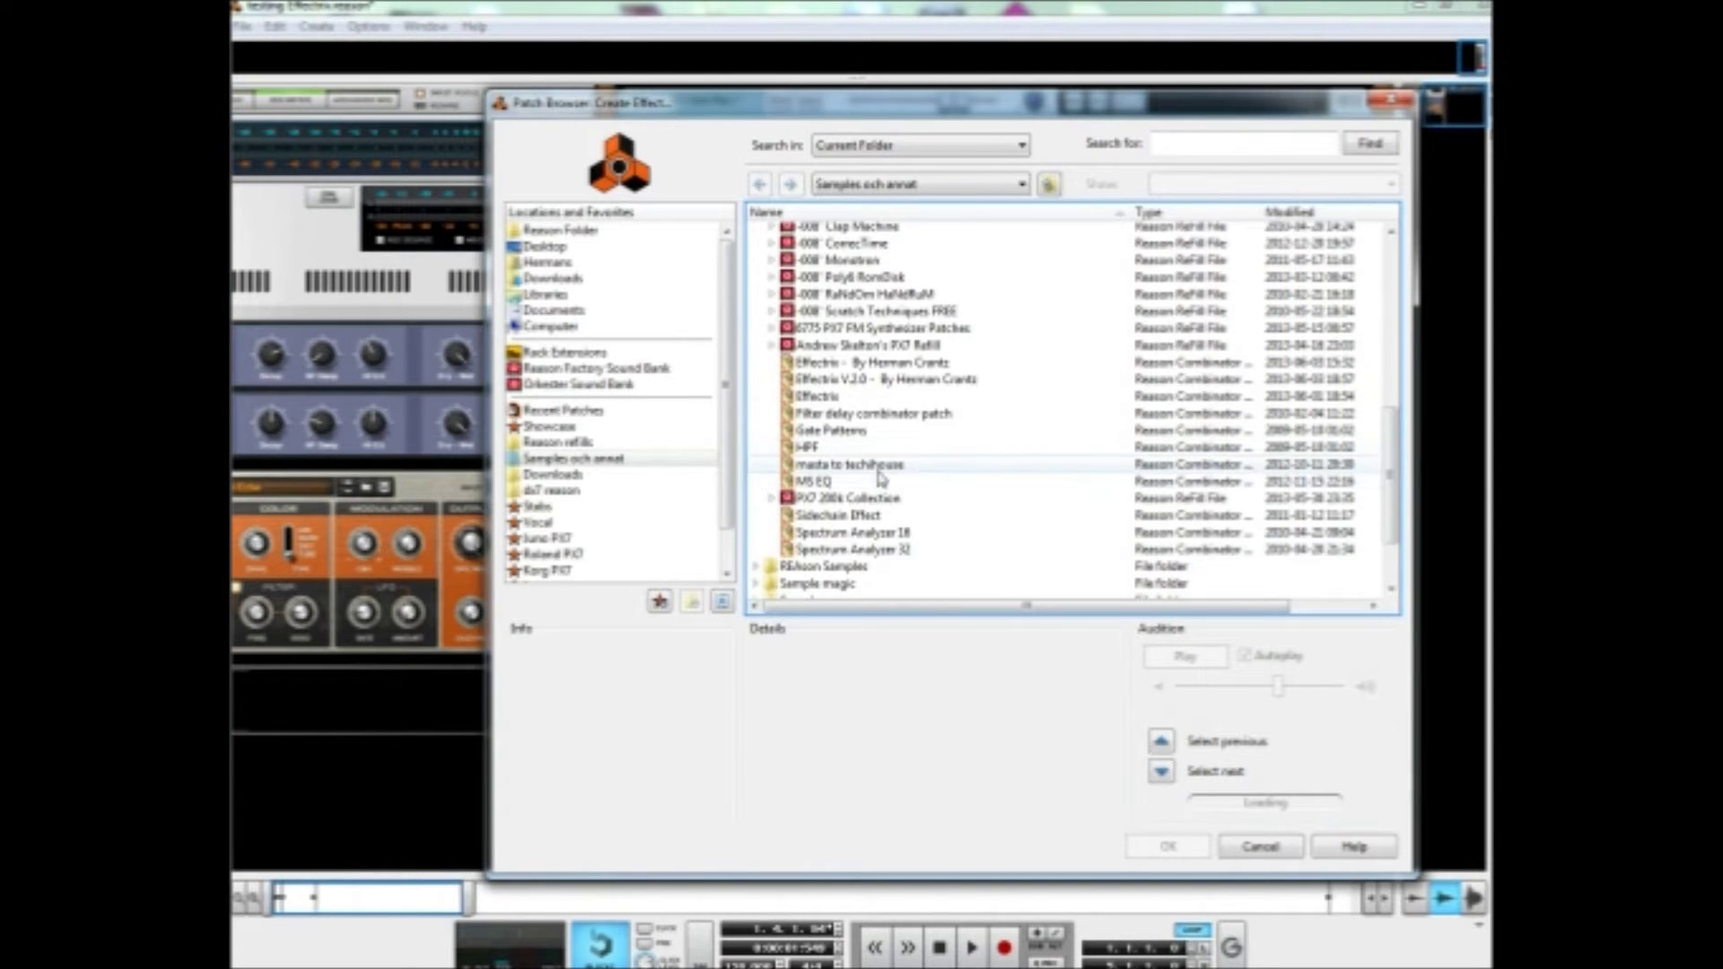
click(888, 380)
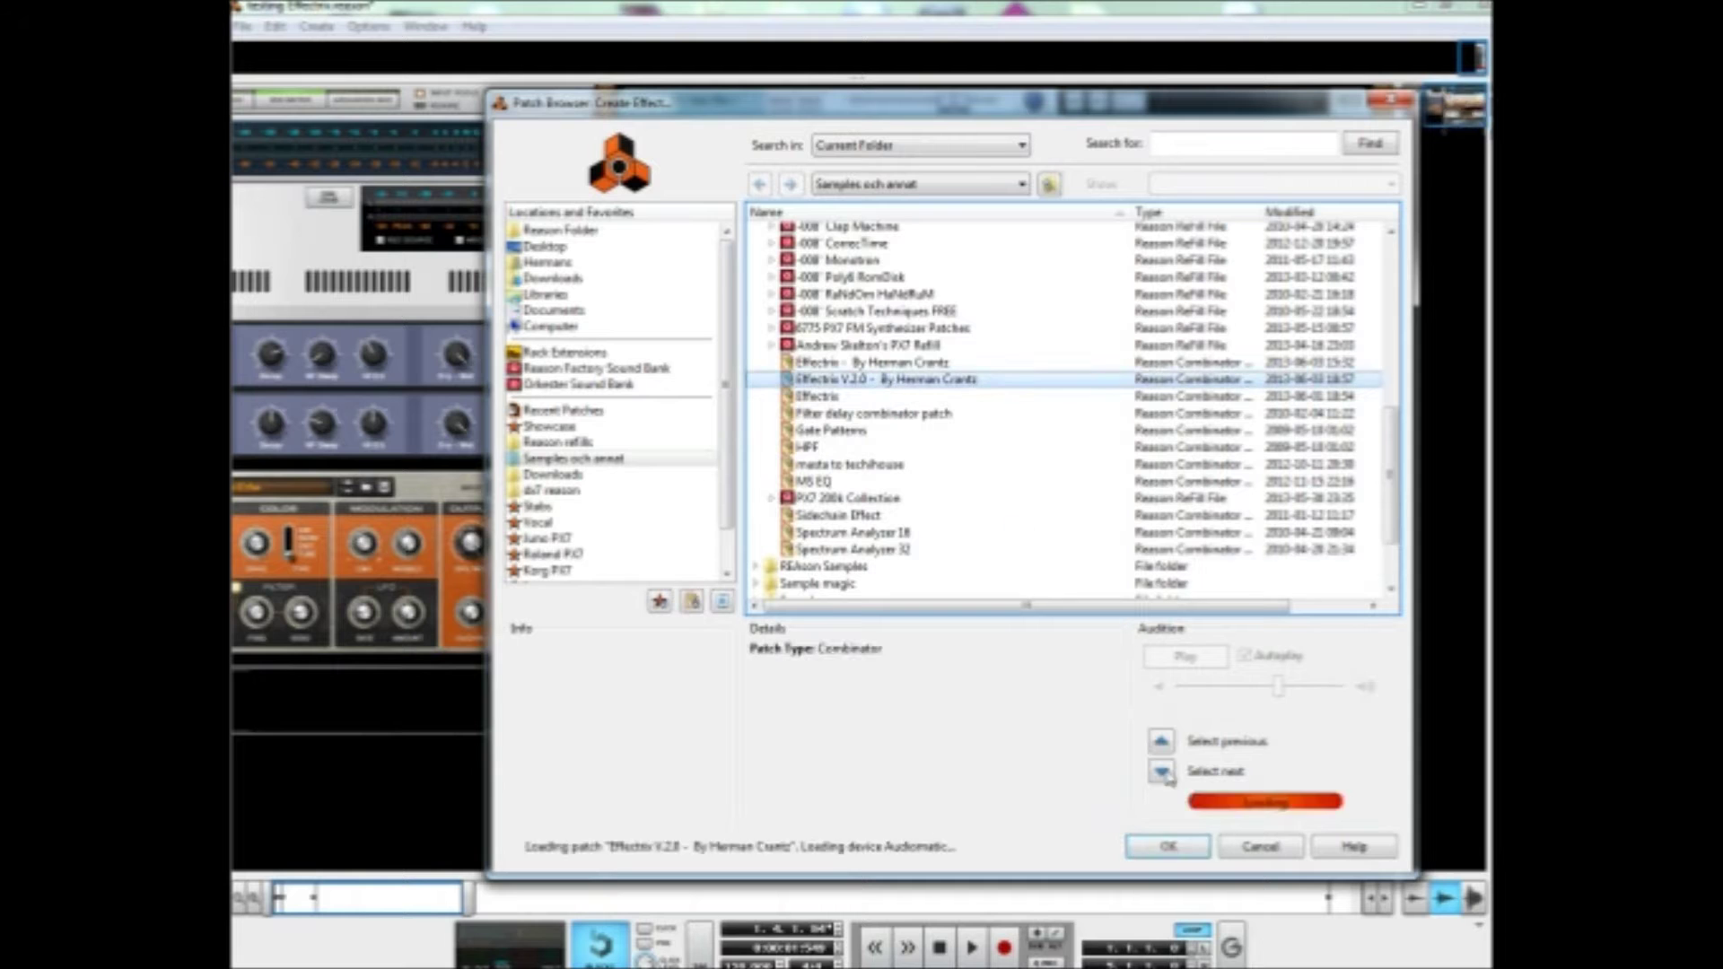
click(1168, 846)
Check the Combinator's cable routing on the back of the rack, return to the front and play the loop
key(Tab)
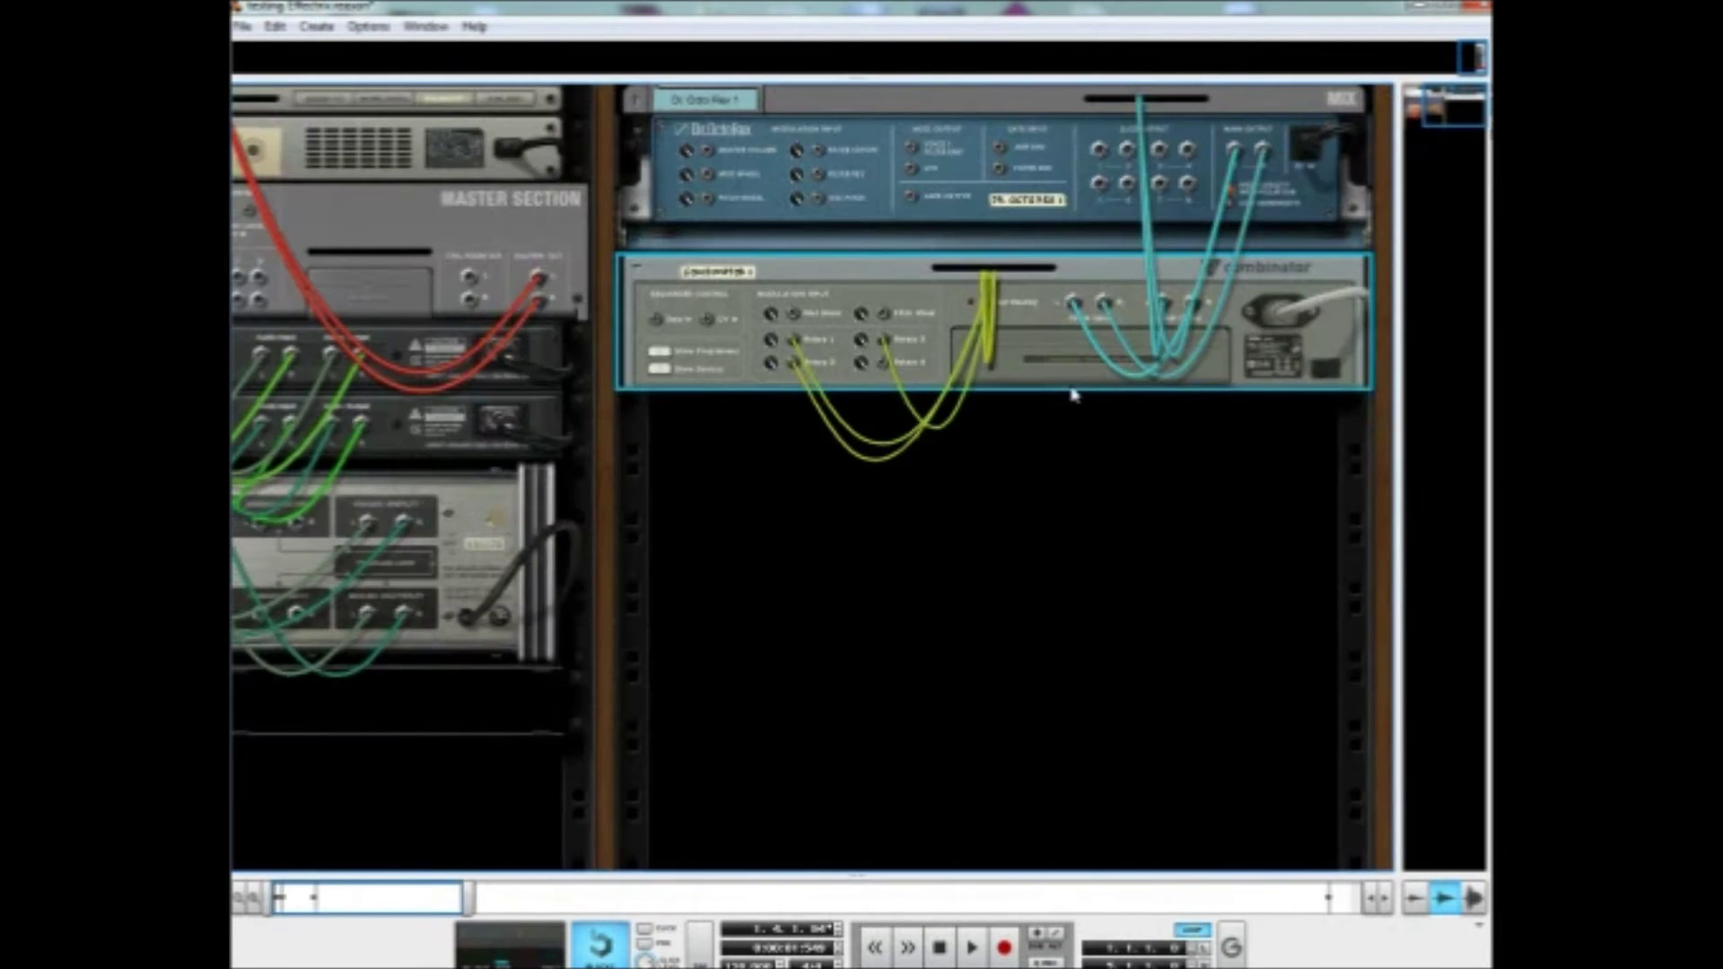
key(Tab)
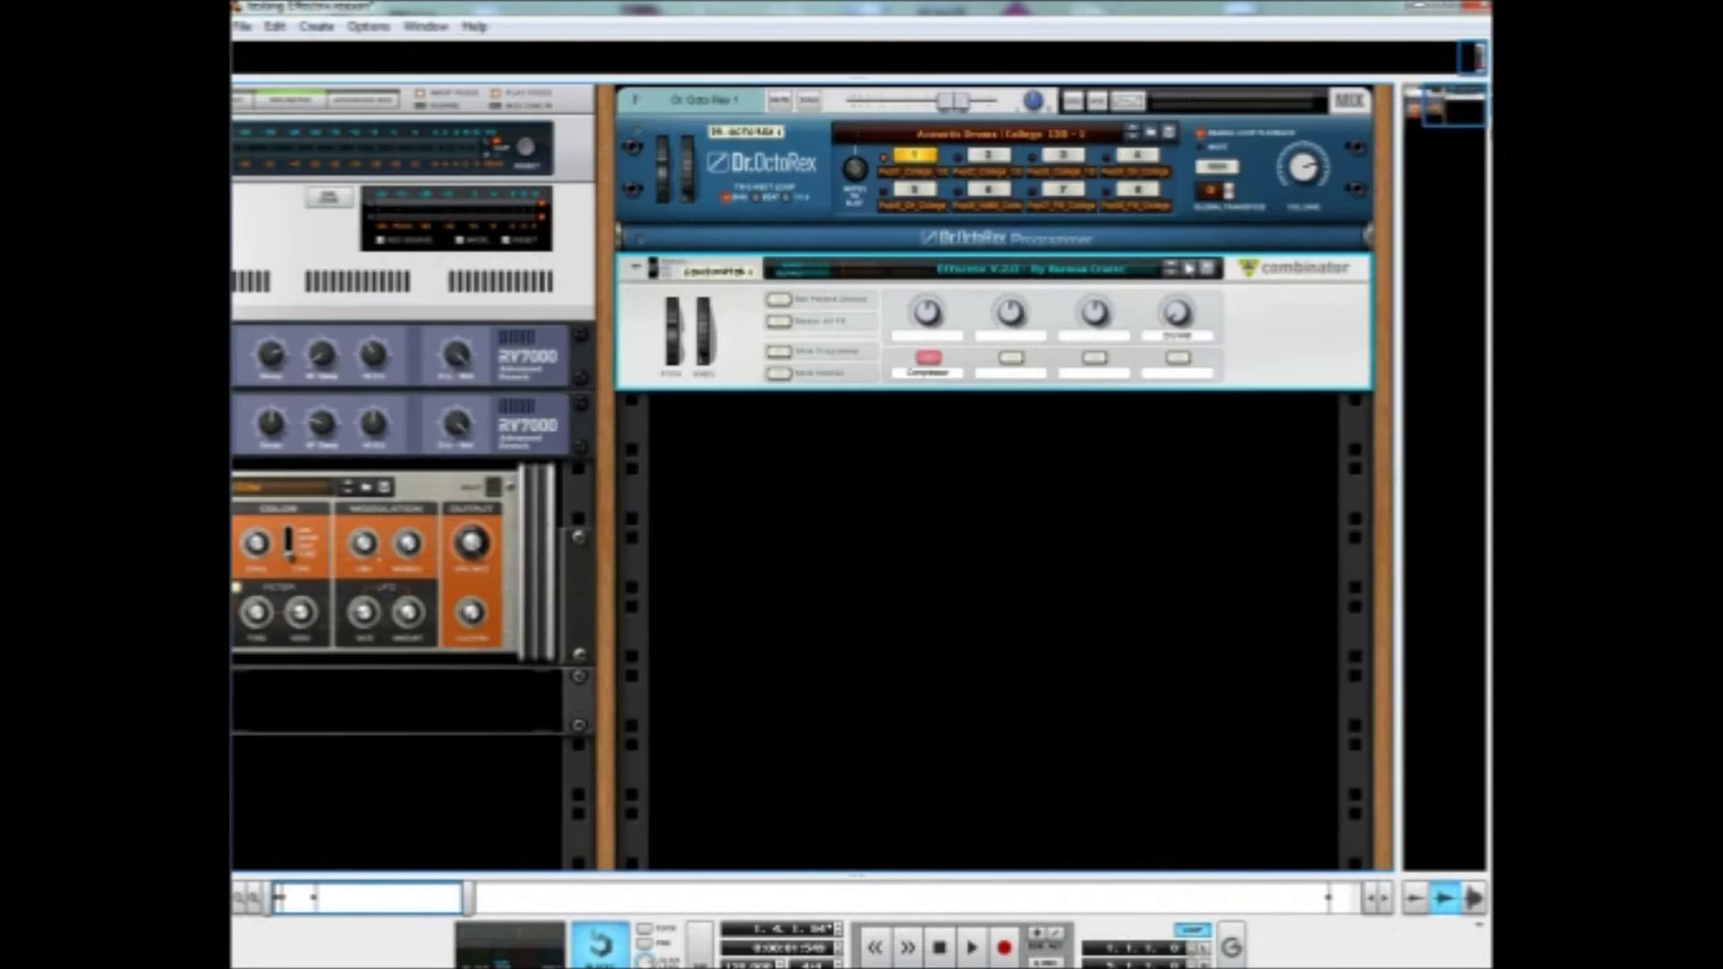
key(space)
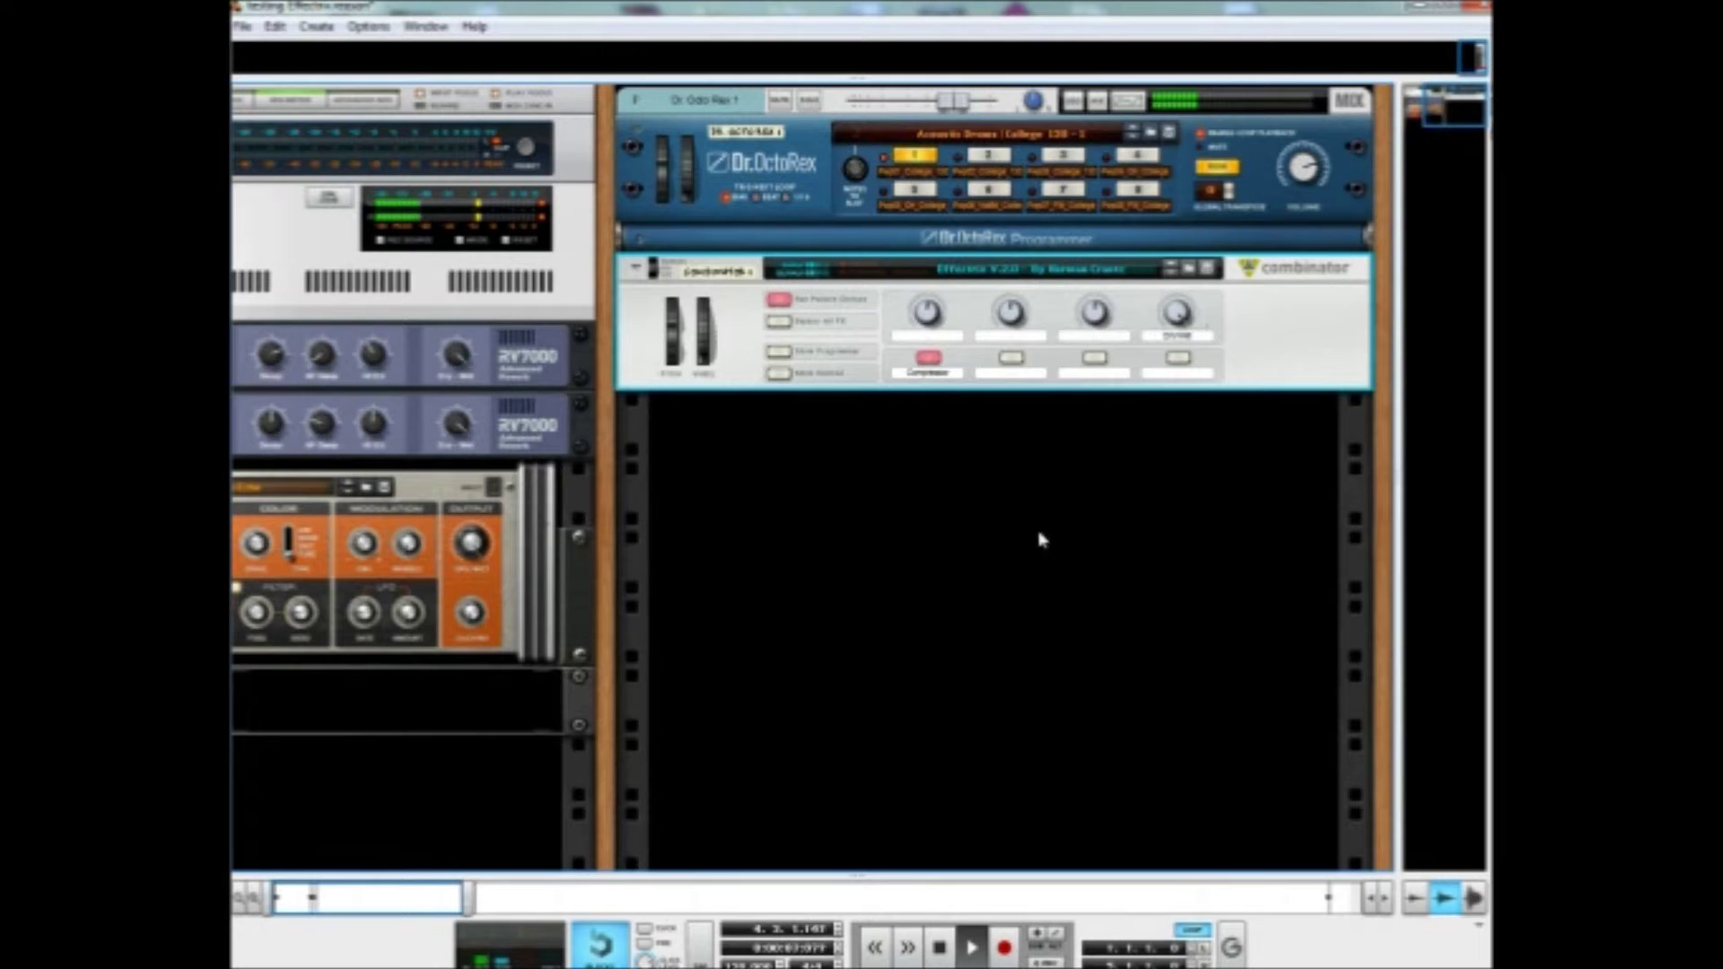
Create a sequencer track for the Combinator, enlarge the sequencer area and stop playback
right_click(860, 375)
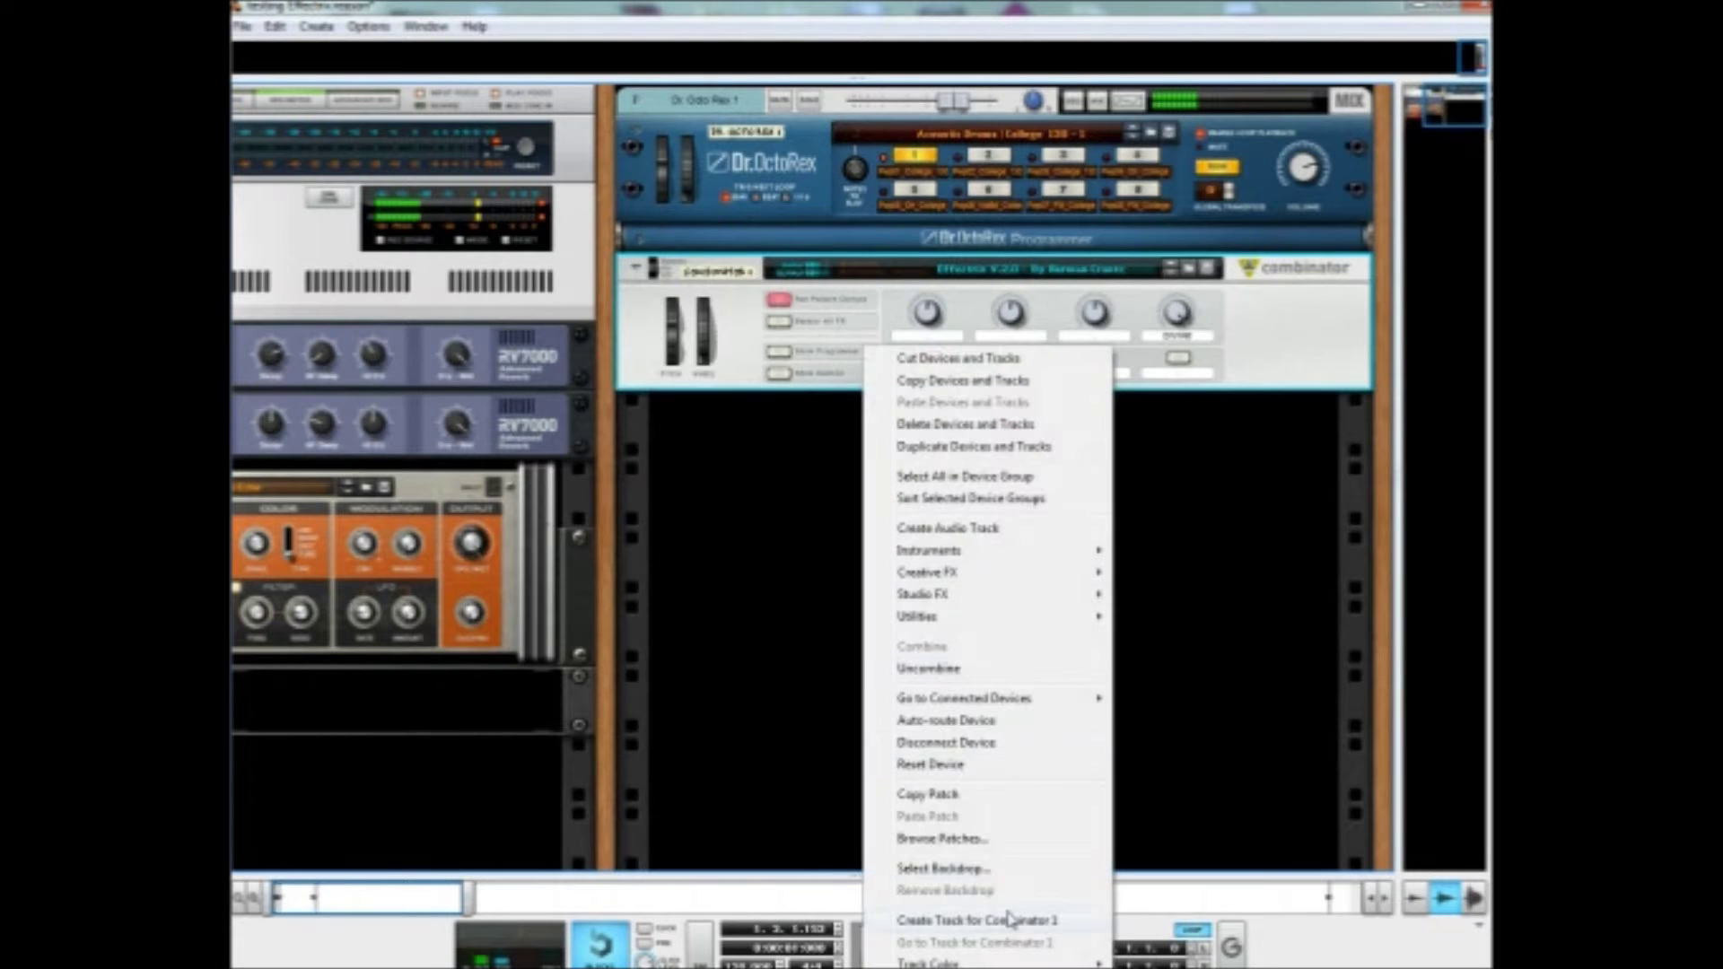
click(1006, 920)
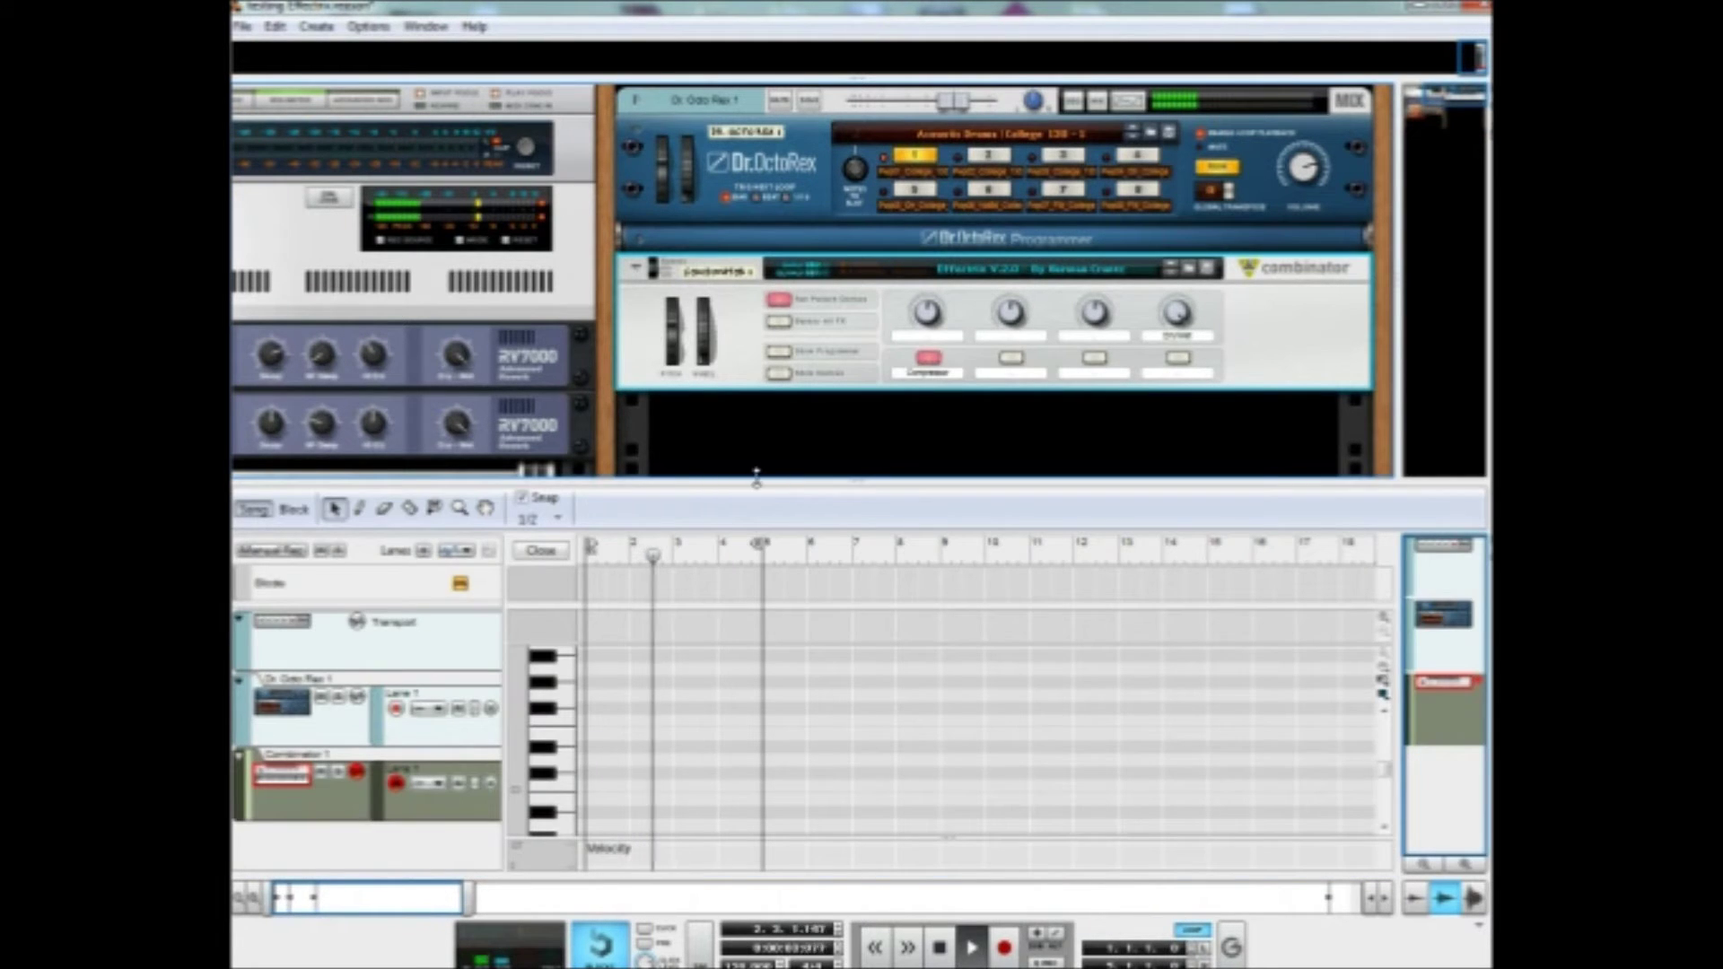
drag(757, 480, 766, 421)
key(space)
Rename the Combinator's sequencer track to Effectrix
double_click(301, 699)
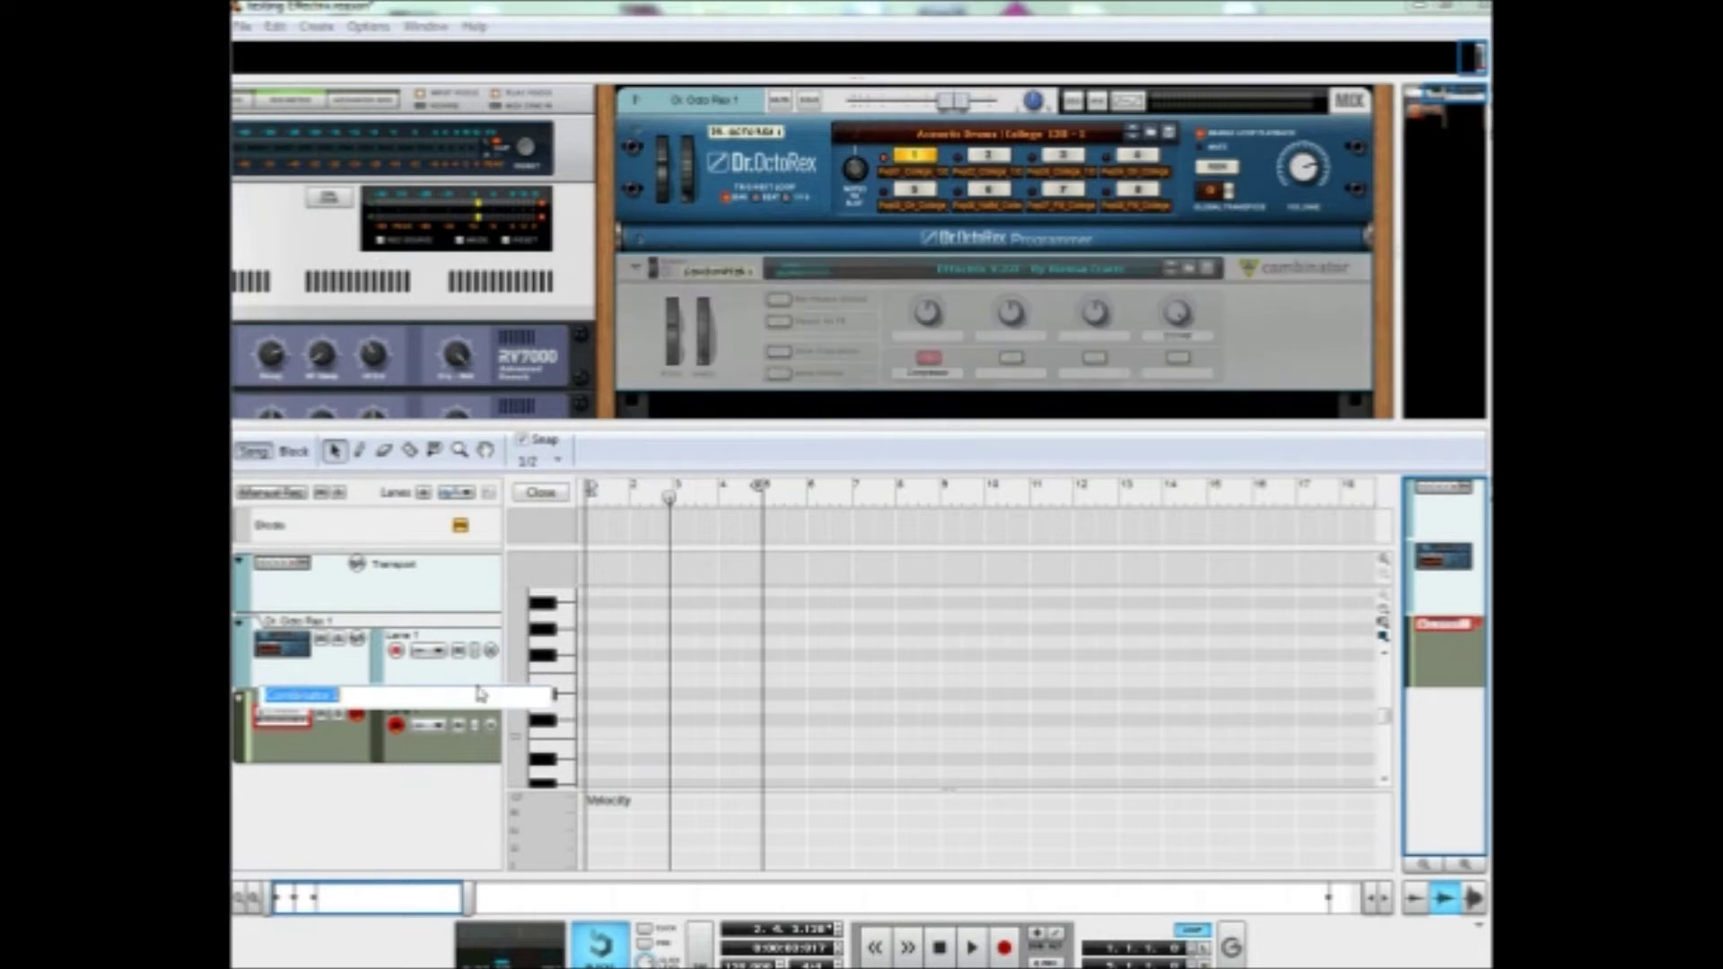
text(Effects)
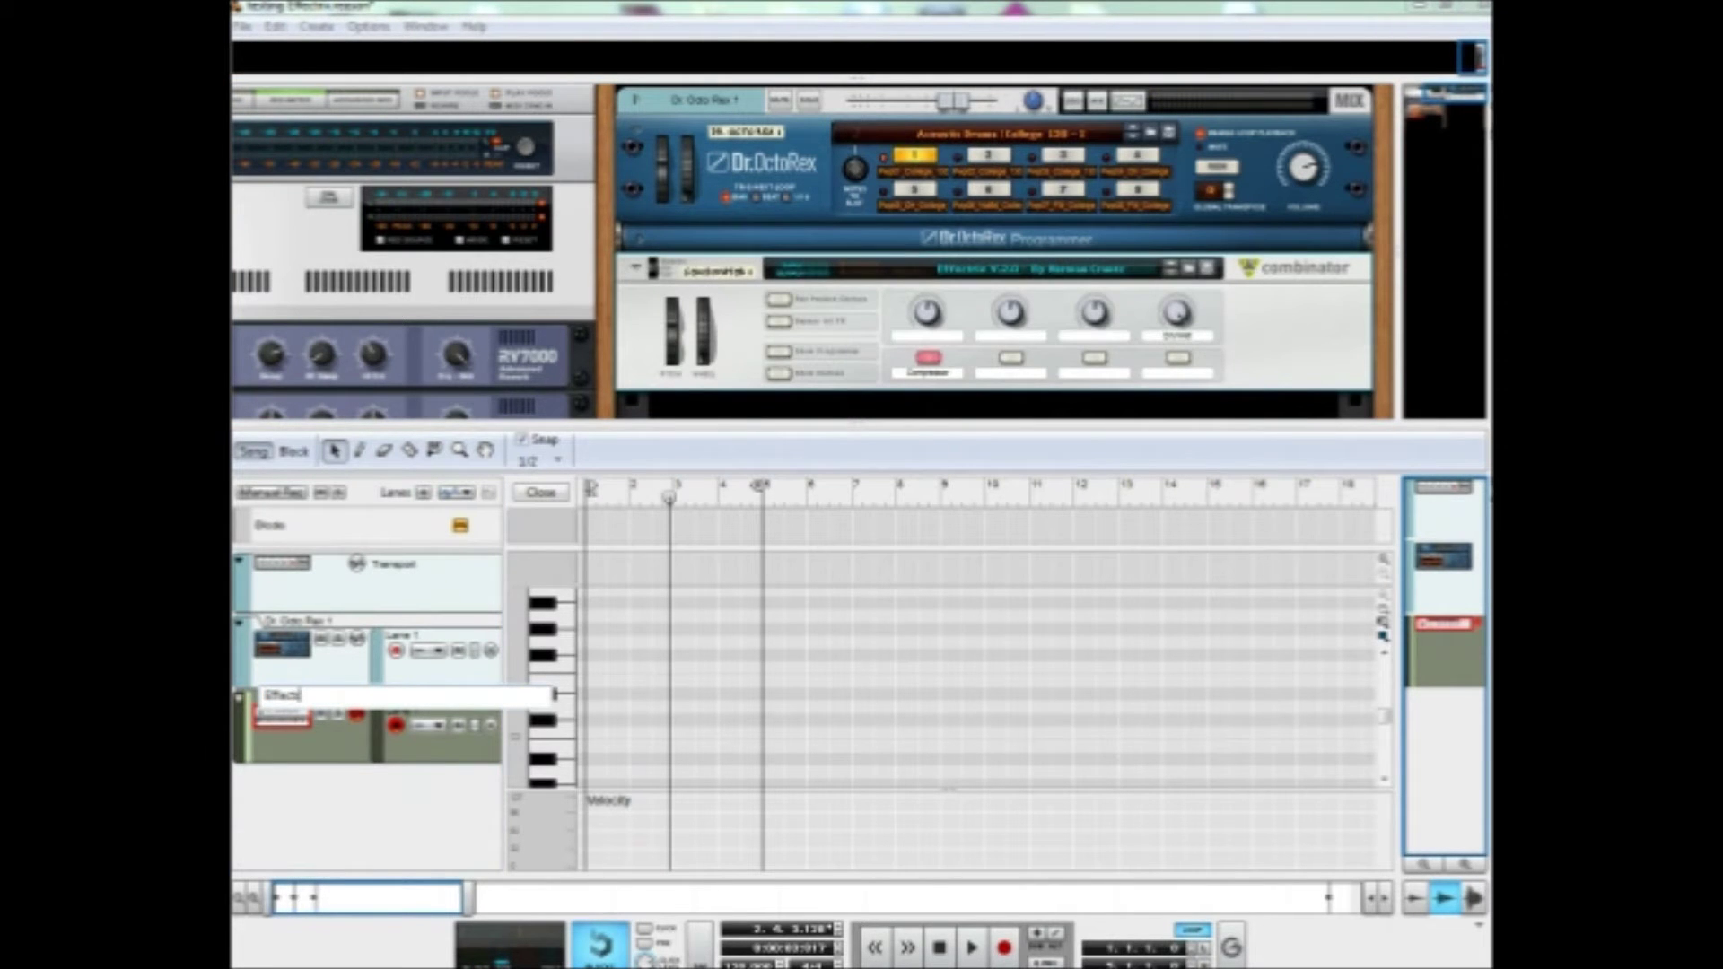
key(Return)
Bring the lower keys of the Effectrix note lane into view, return the song position to bar 1 and end the loop at bar 2
scroll(606, 741, down, 2)
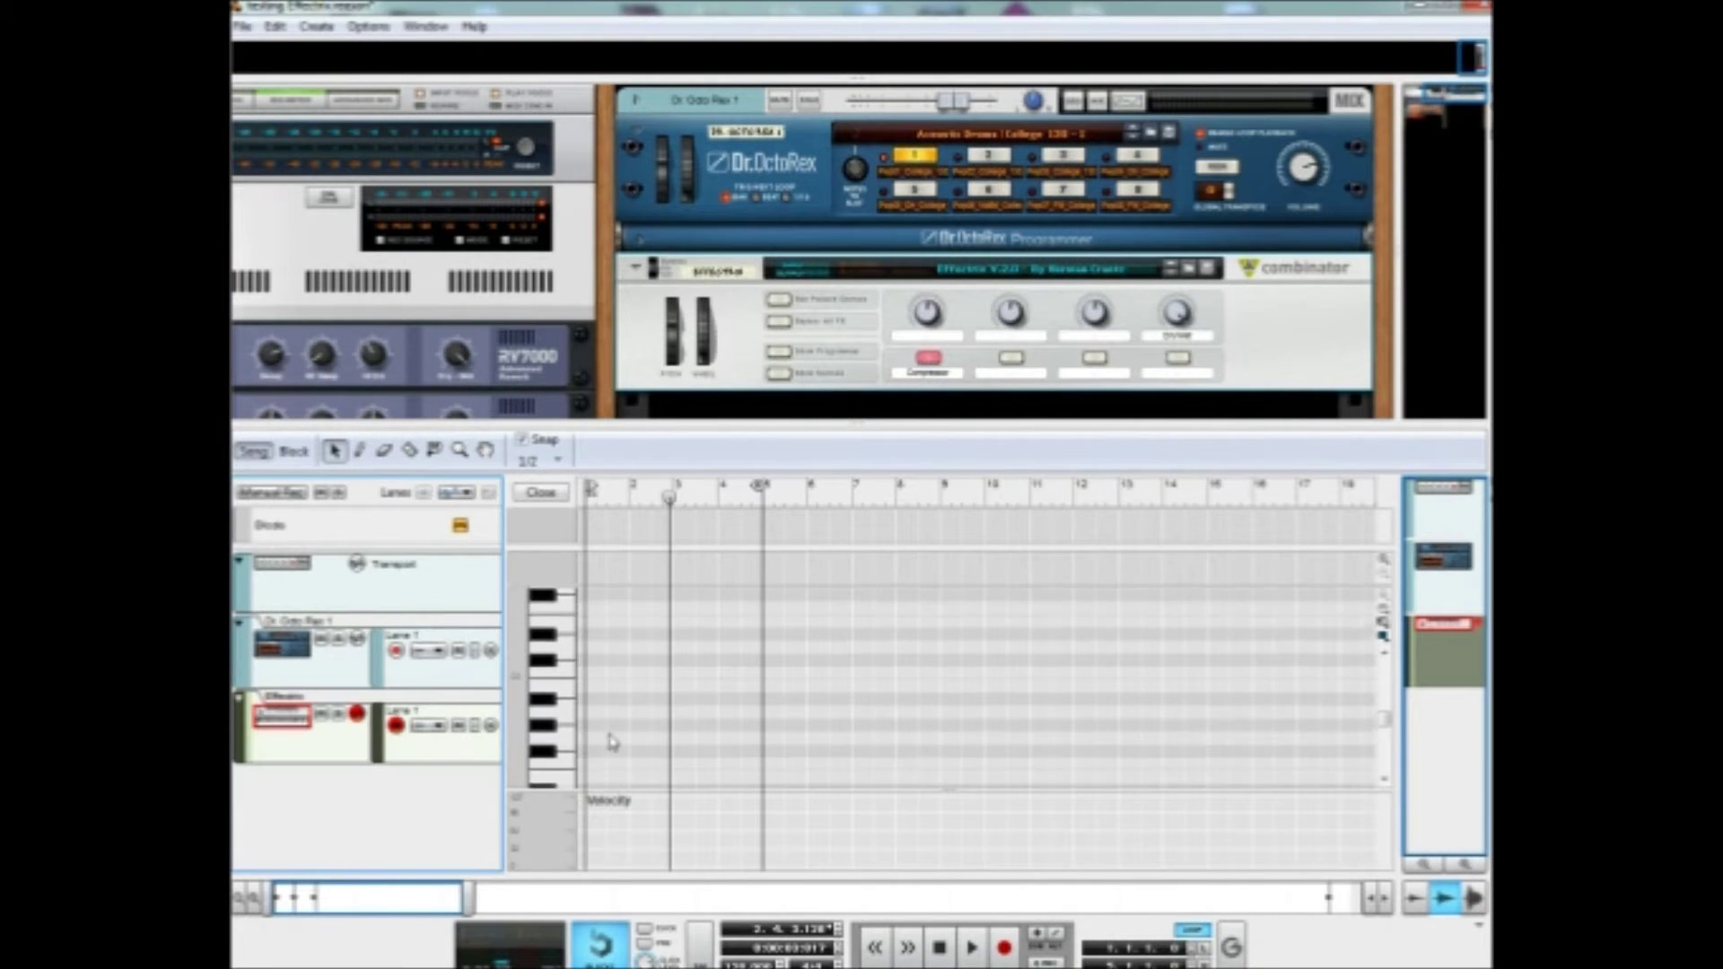
scroll(602, 737, down, 2)
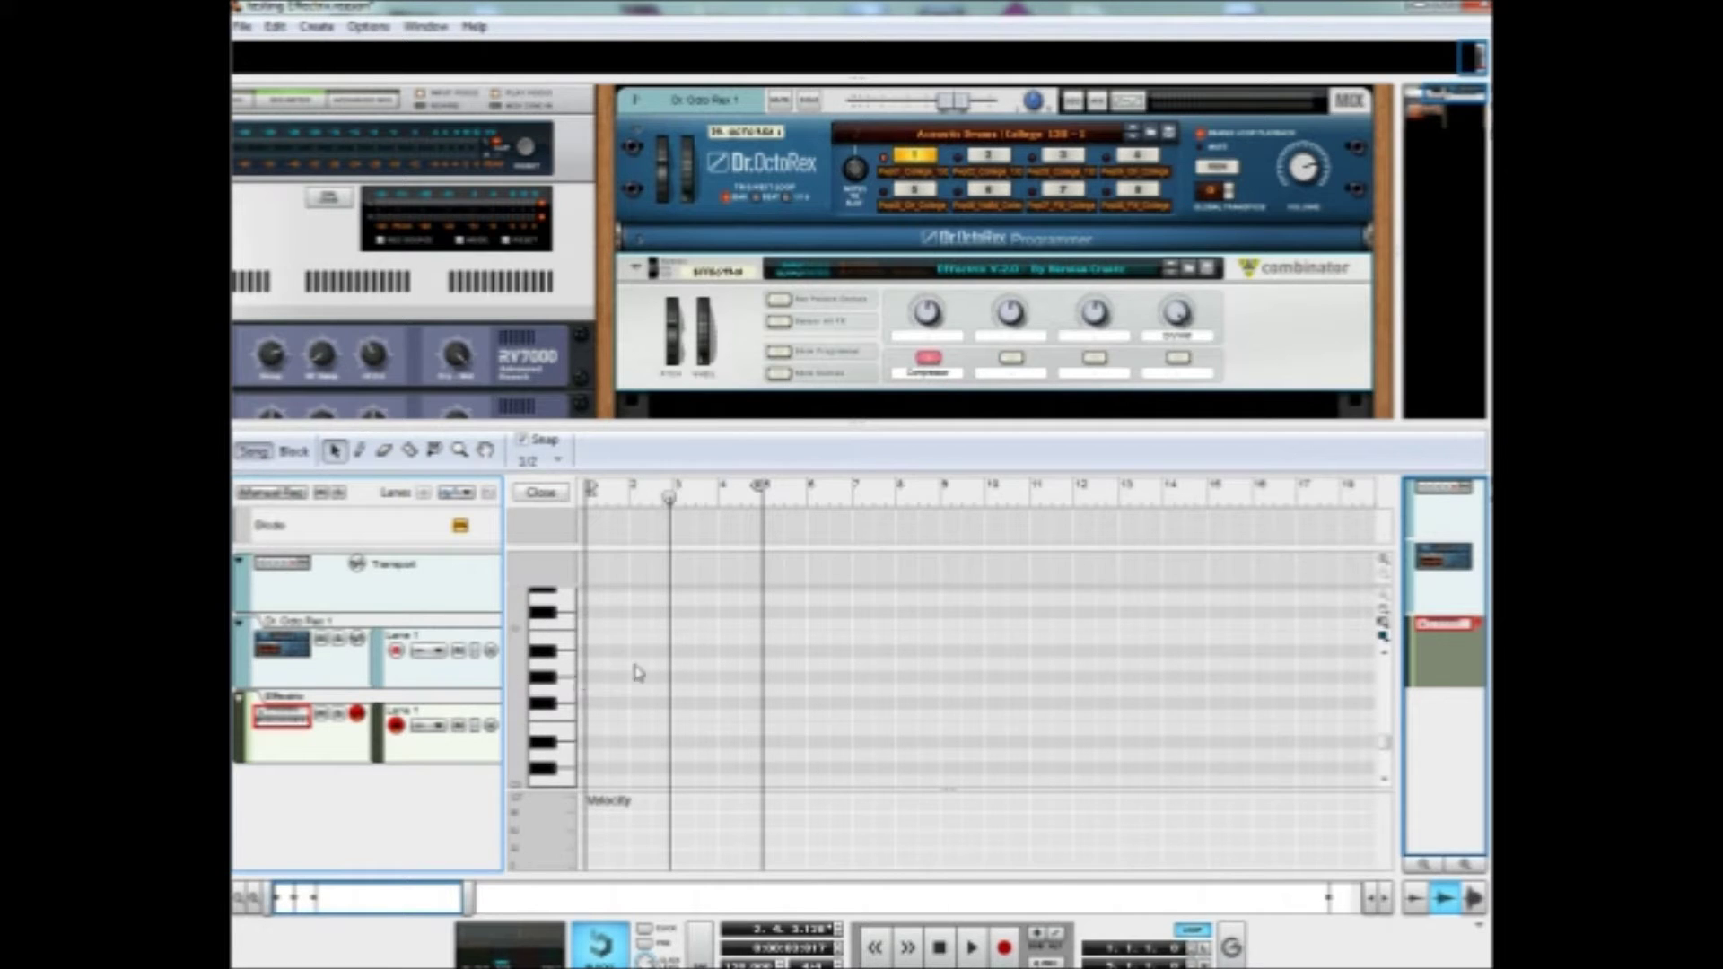
drag(671, 501, 585, 500)
alt+click(629, 502)
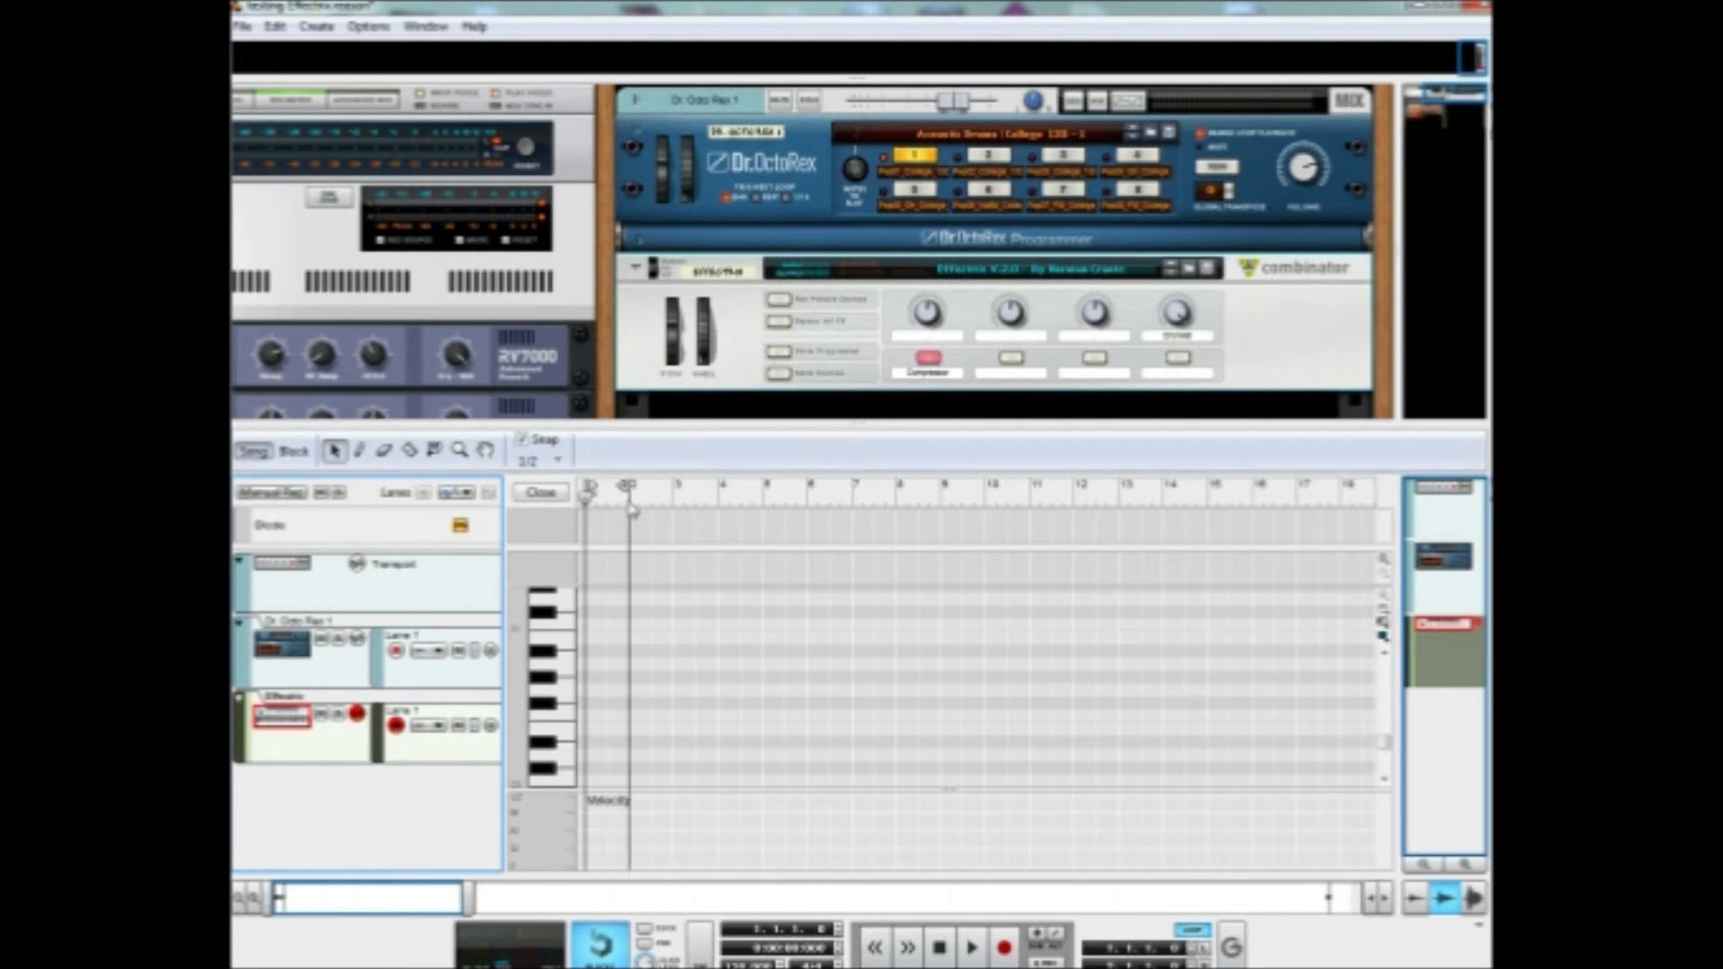
Start playback and audition the Effectrix effects by sounding individual lower keys in the note lane
scroll(584, 742, down, 2)
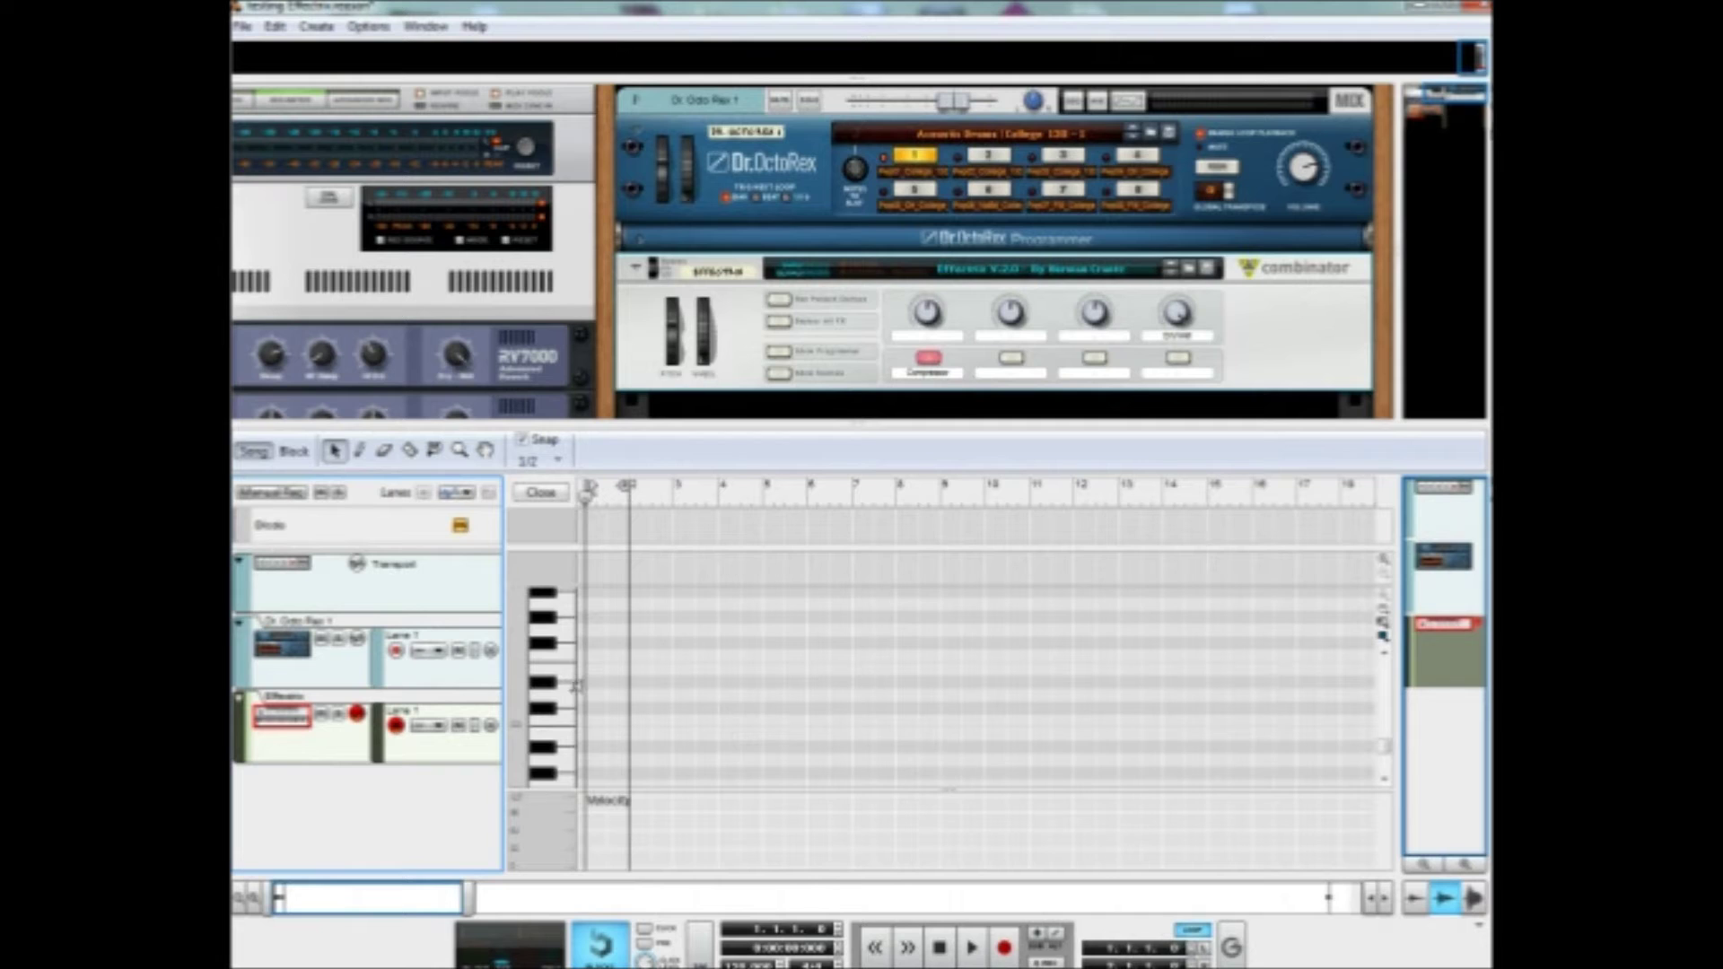
key(space)
click(579, 648)
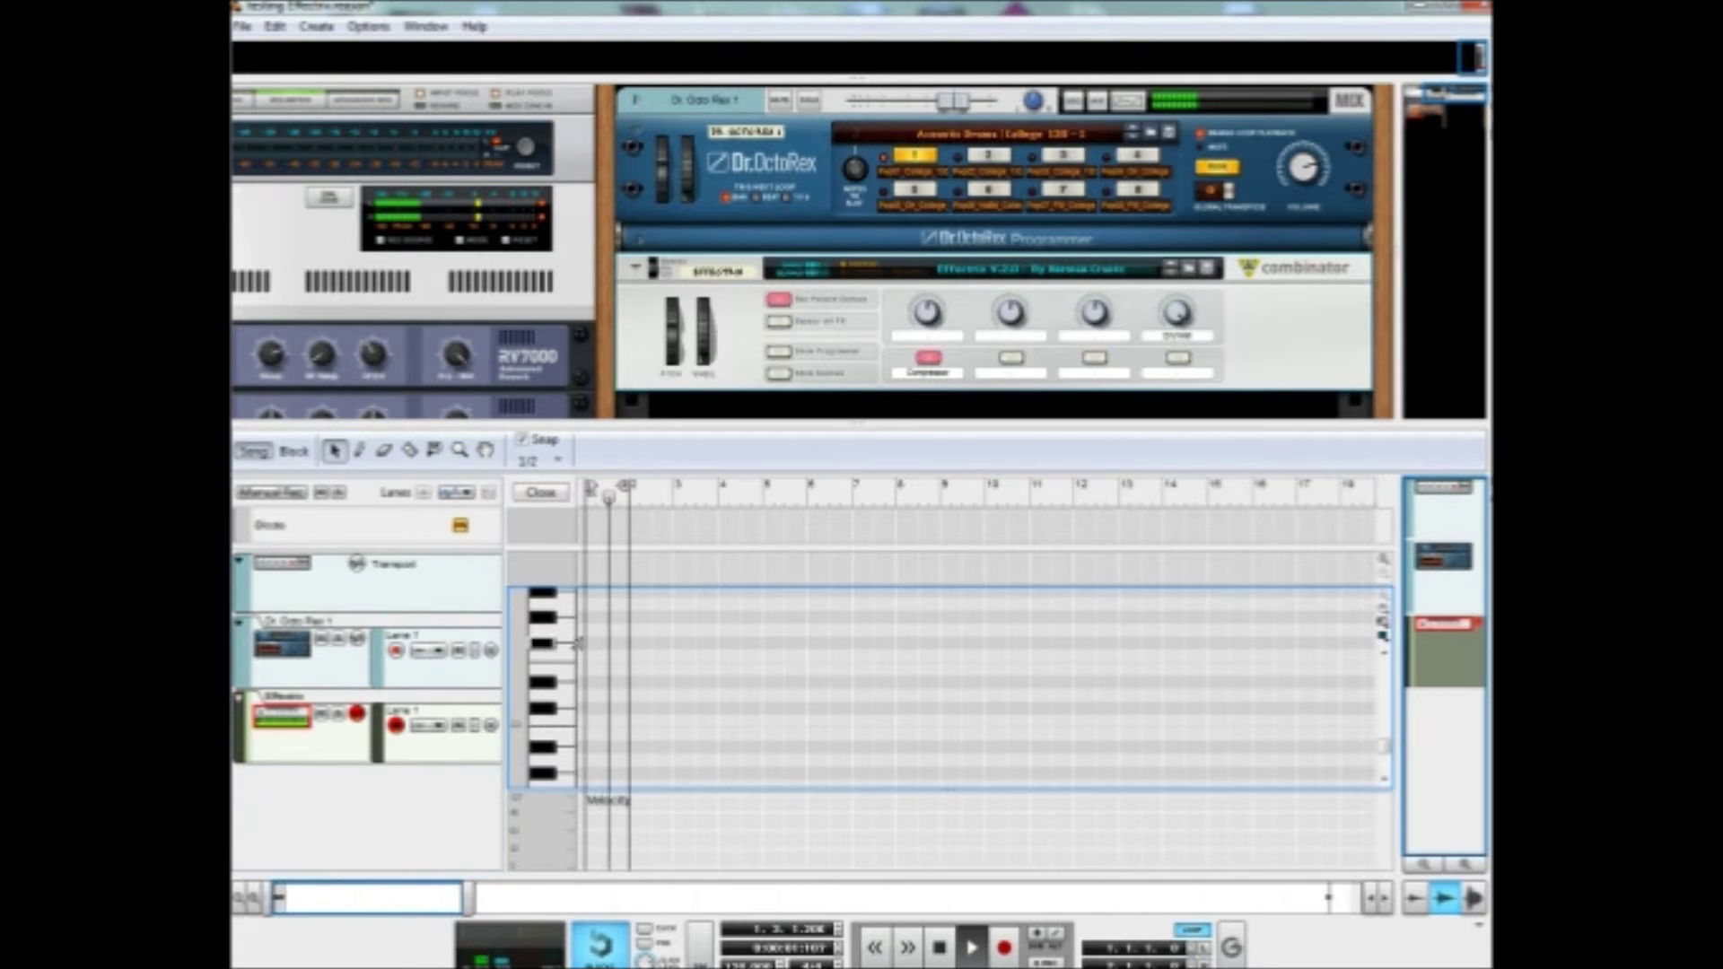
click(577, 628)
click(578, 602)
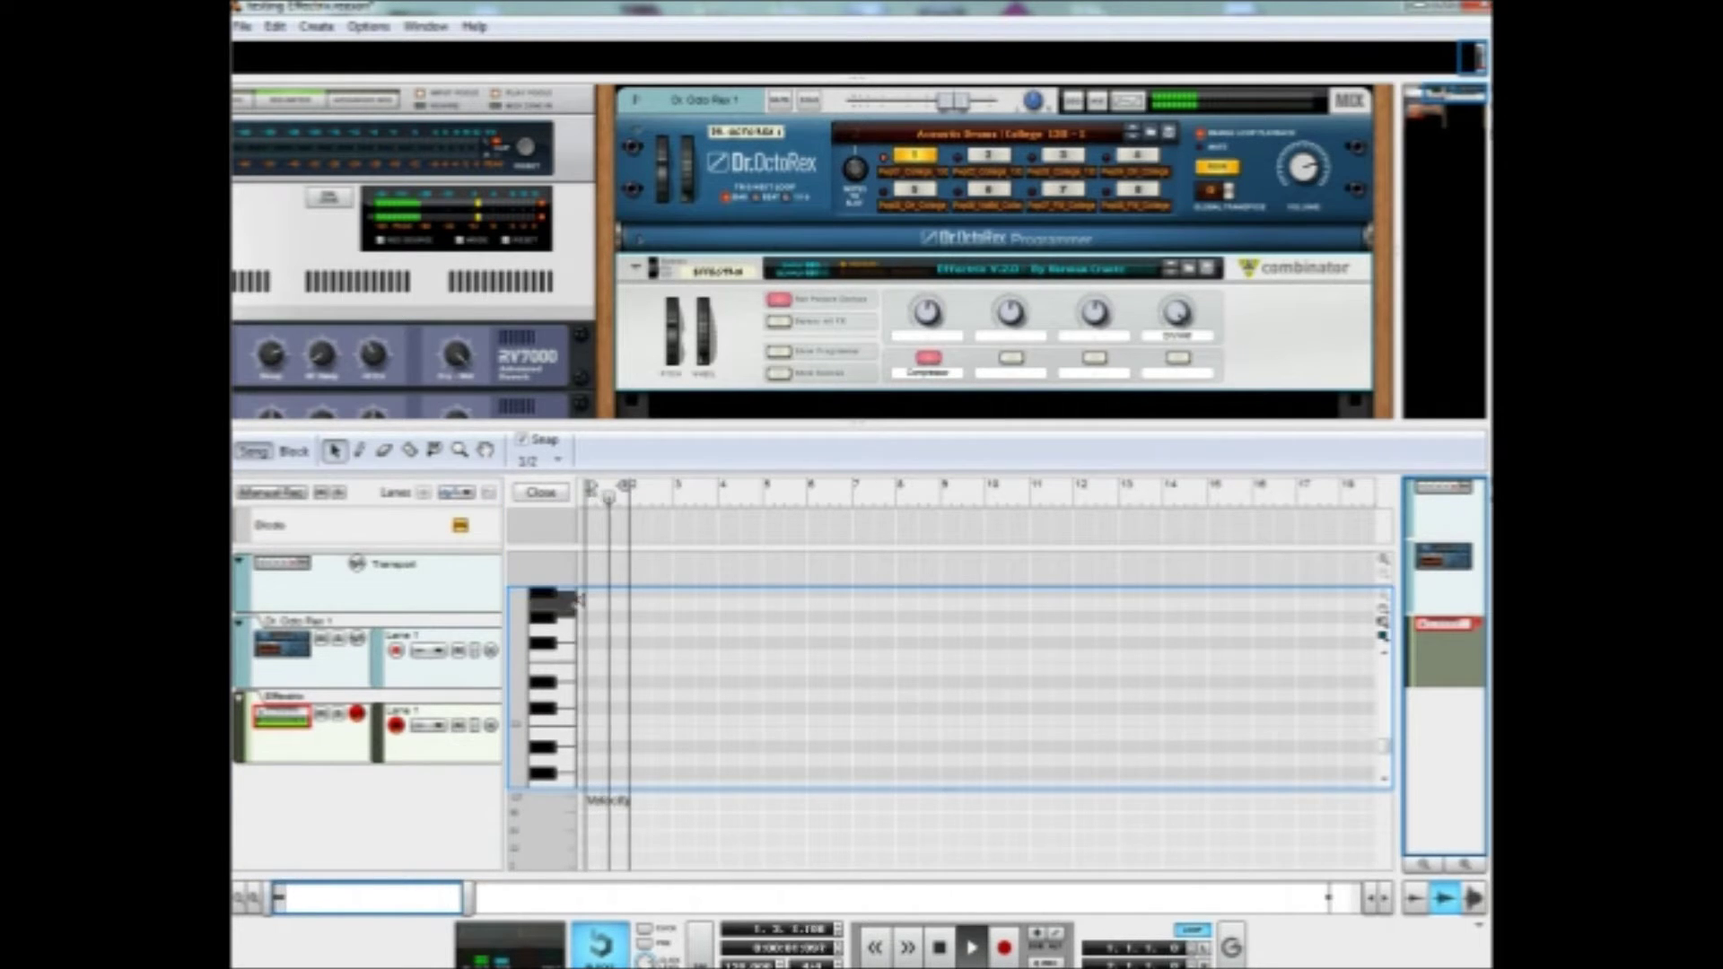
scroll(569, 626, up, 1)
click(576, 669)
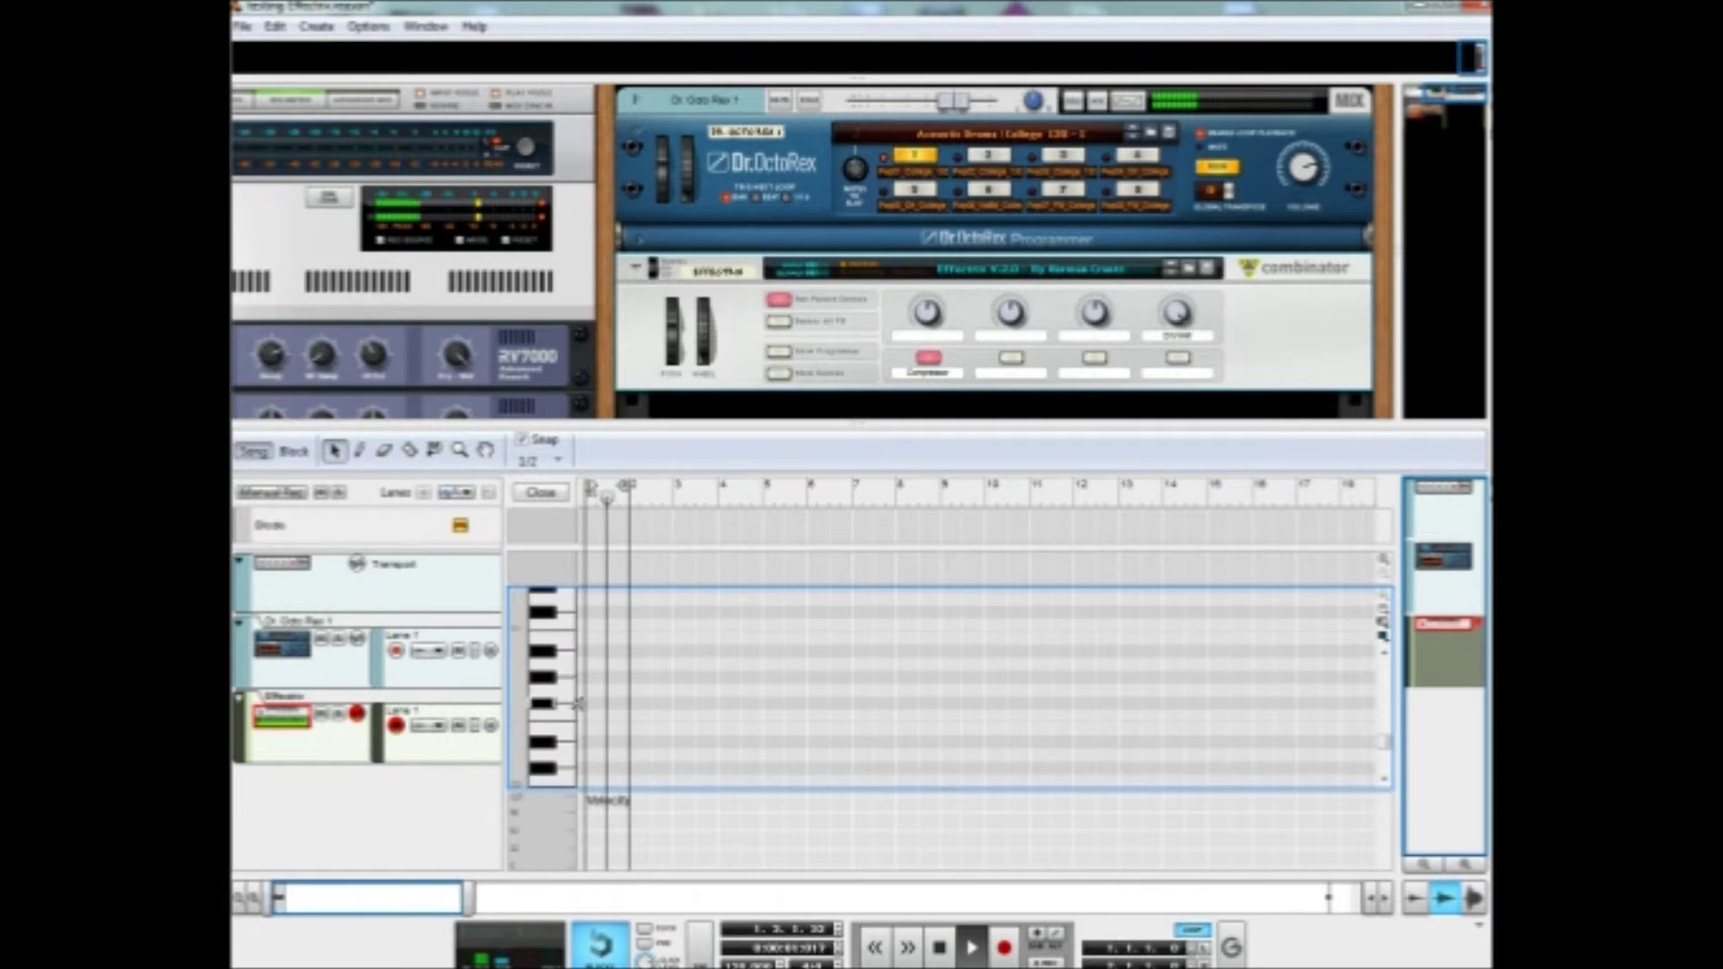
scroll(579, 616, down, 1)
click(575, 631)
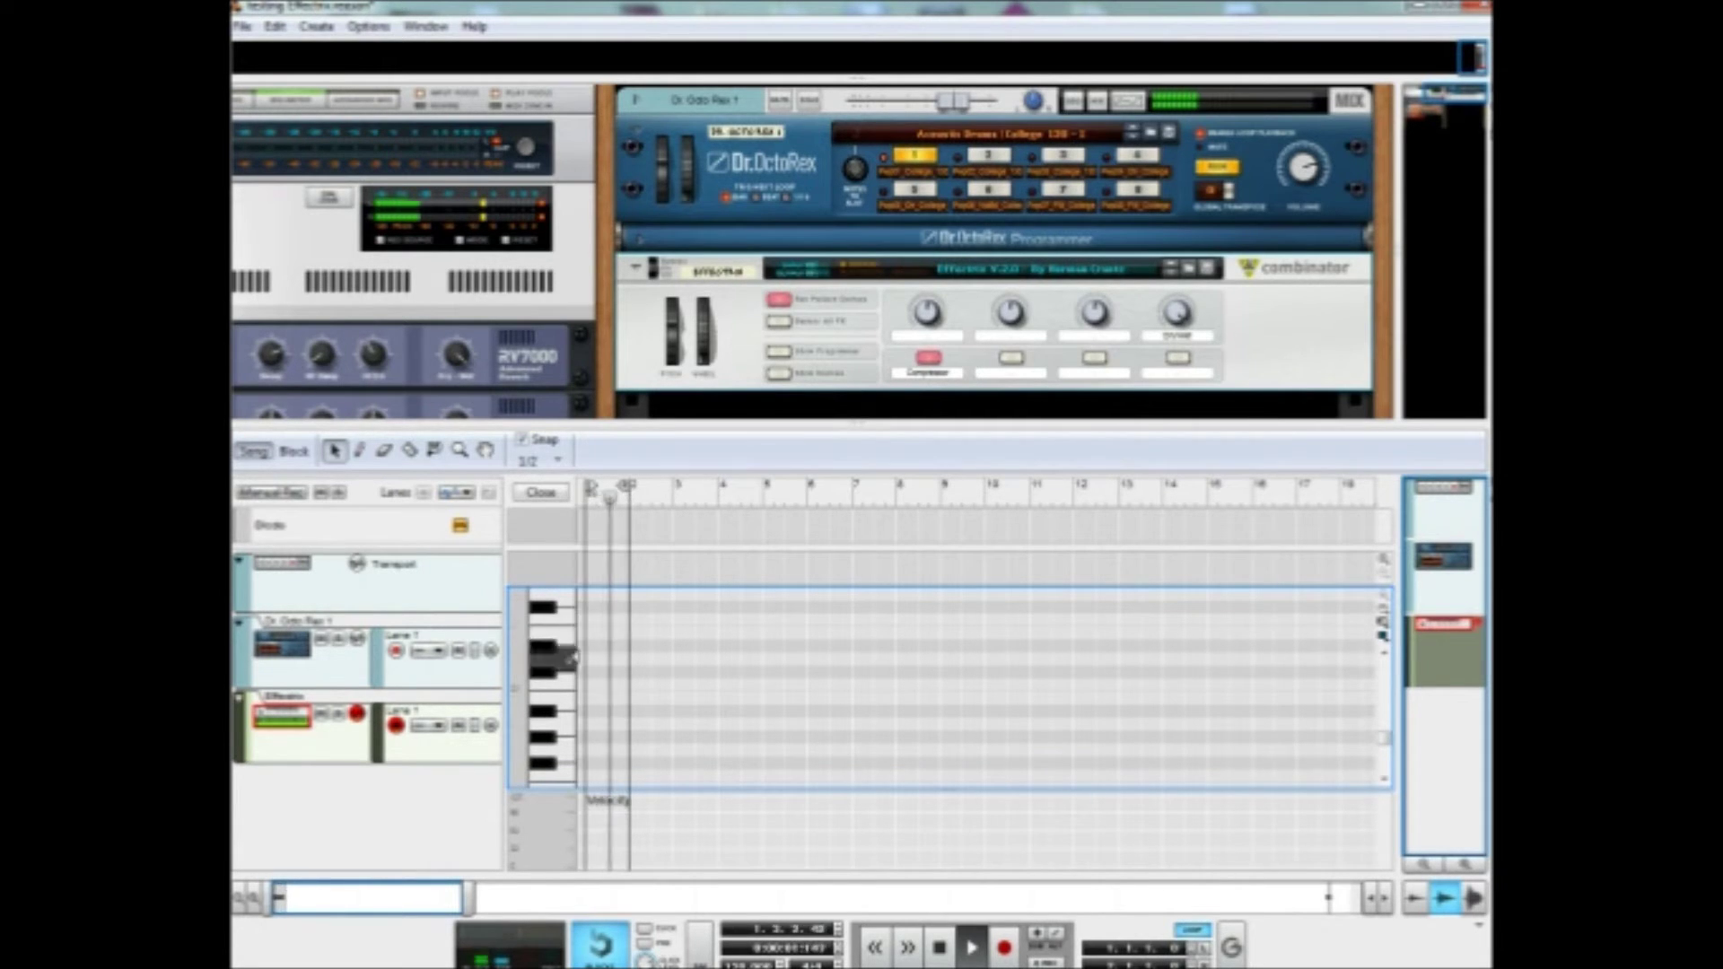
Audition the remaining Effectrix effects by sounding the next higher keys while the loop plays
scroll(565, 671, down, 1)
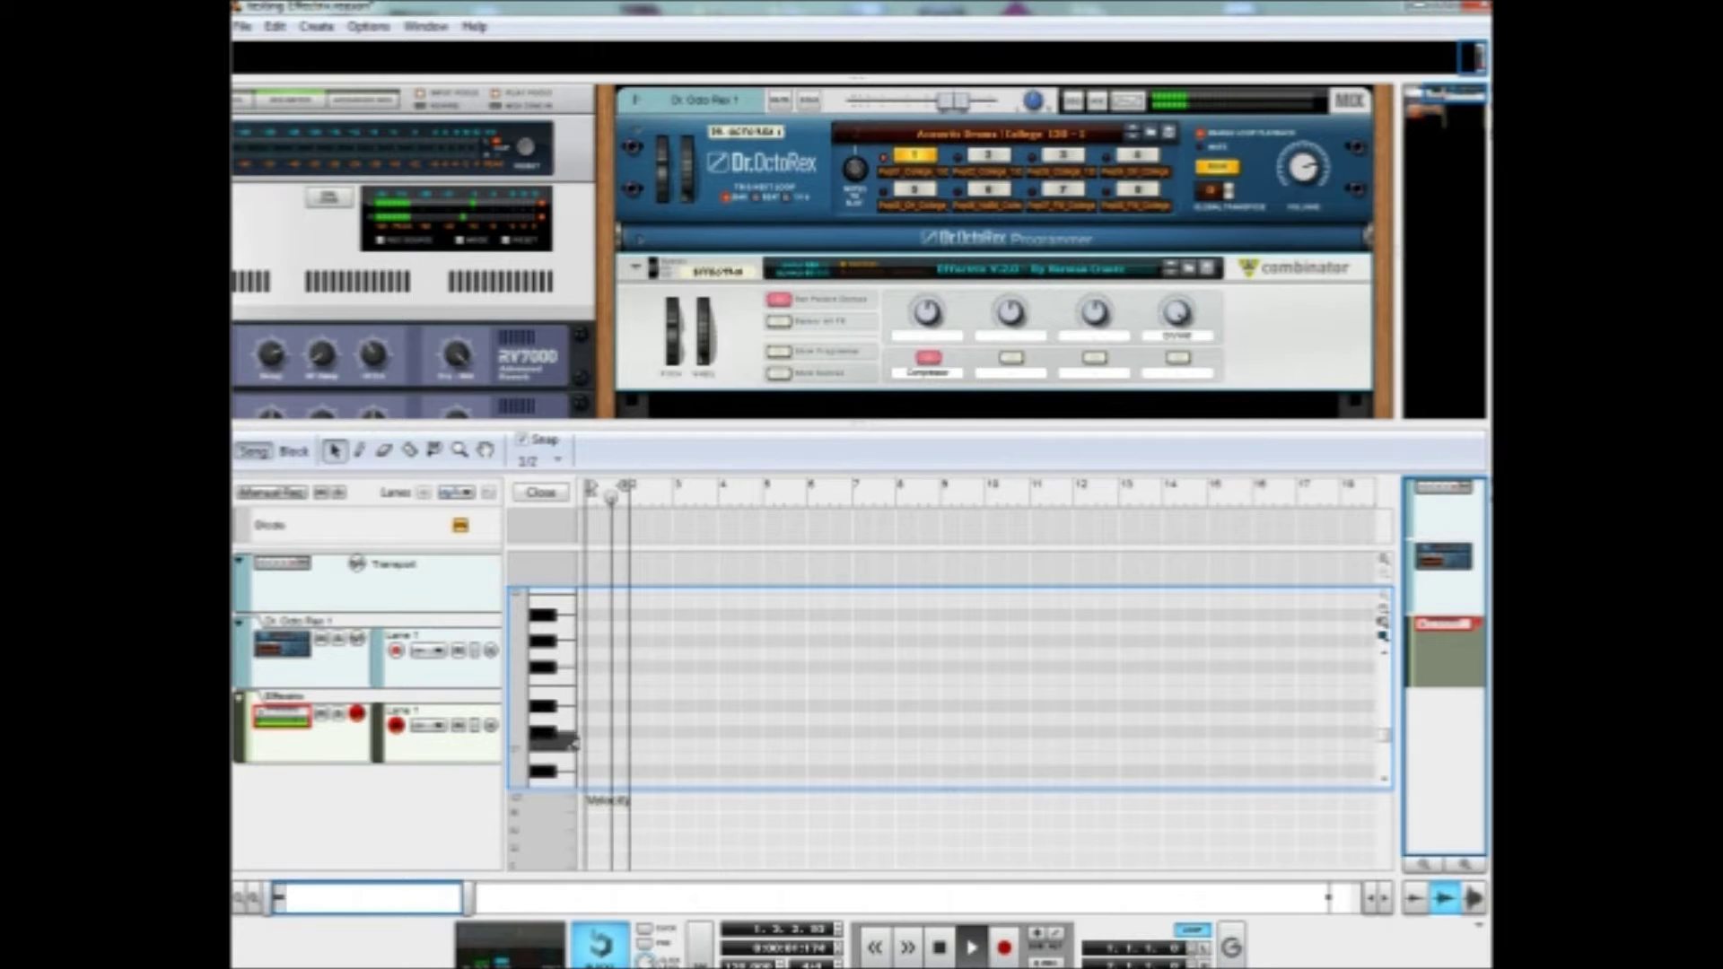
scroll(572, 744, down, 1)
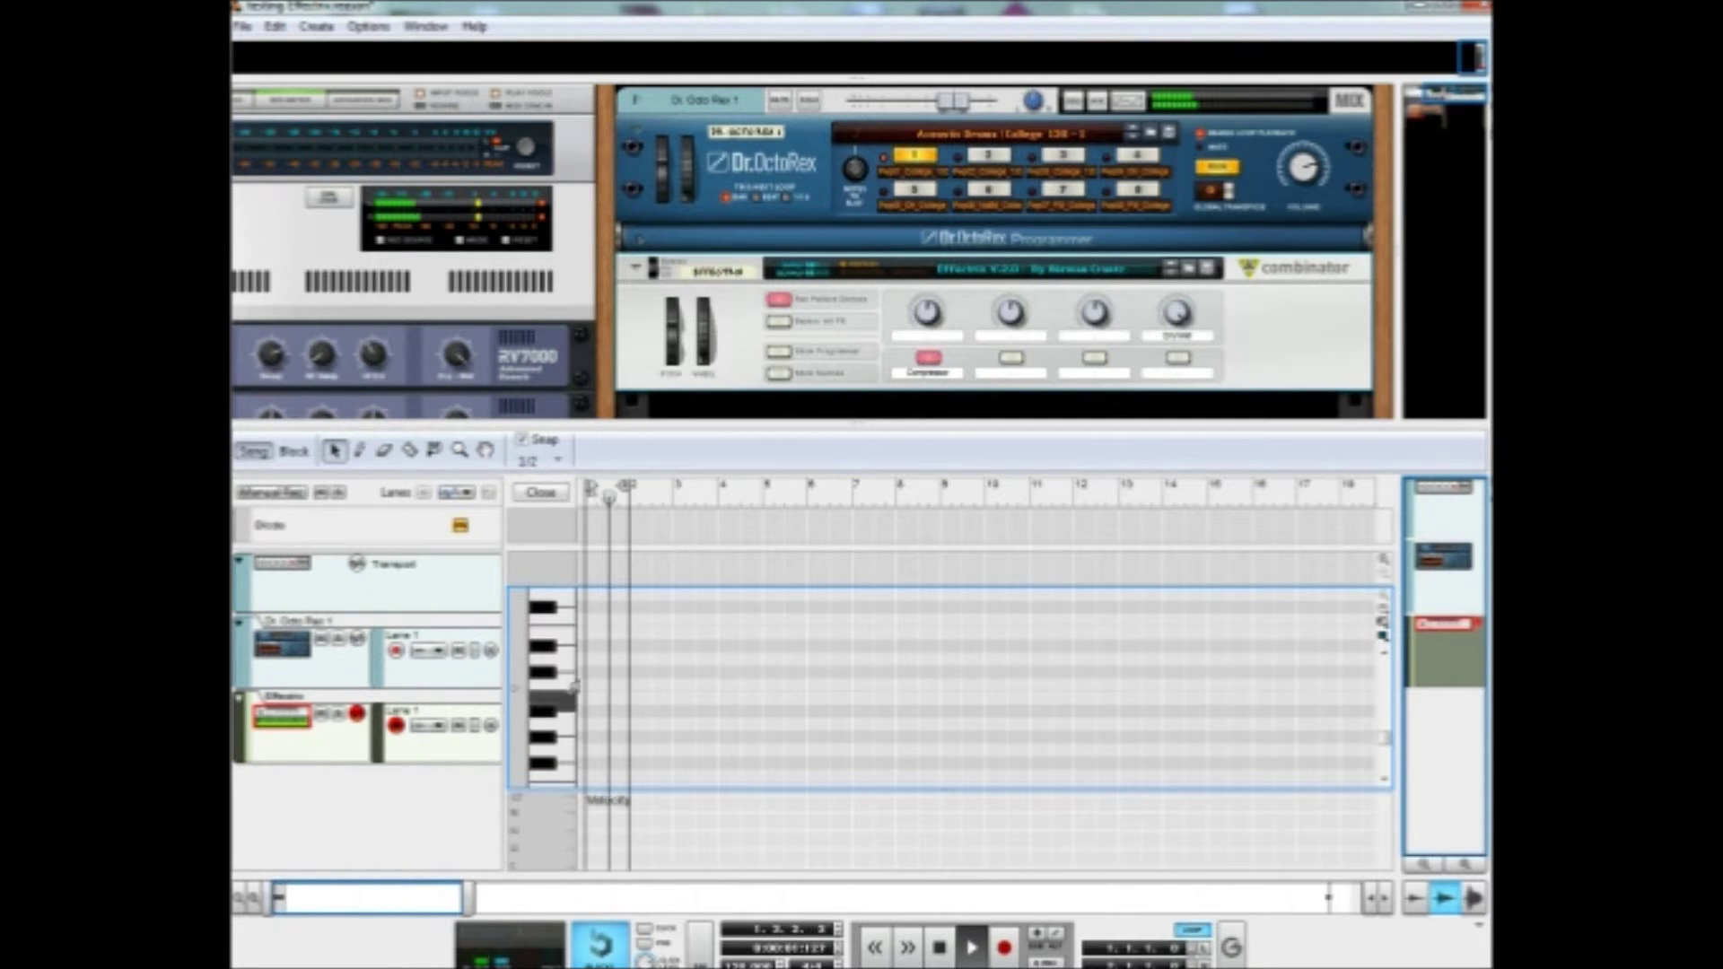
scroll(575, 680, down, 2)
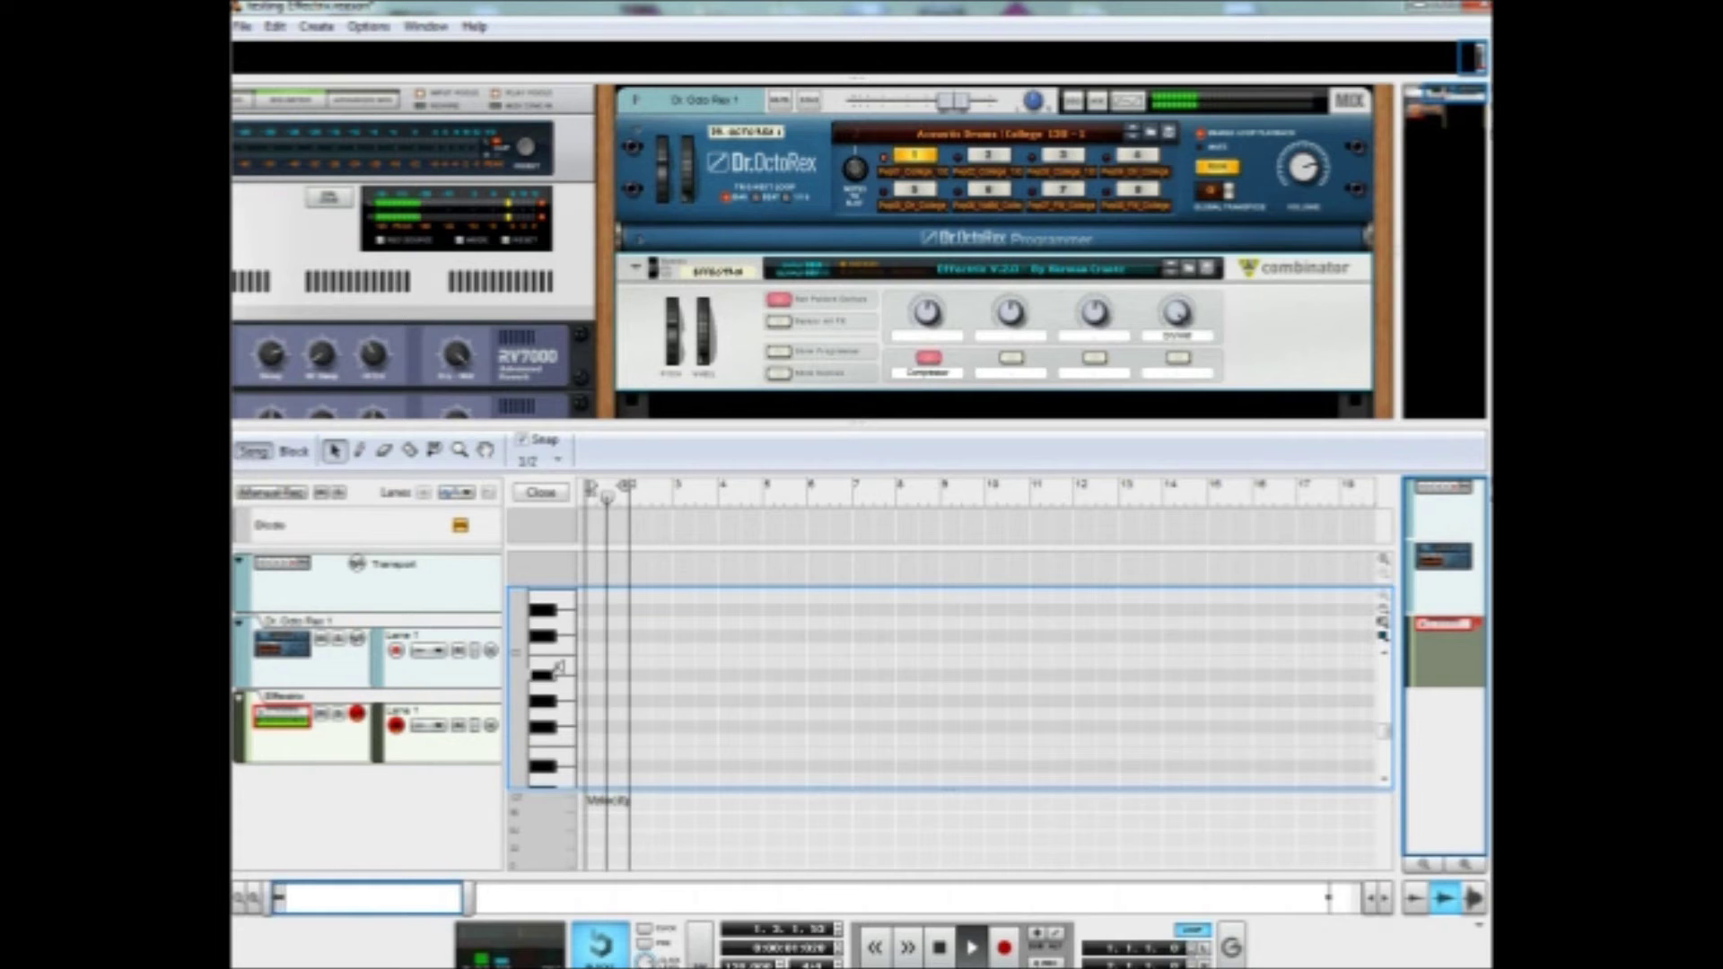
scroll(558, 667, up, 1)
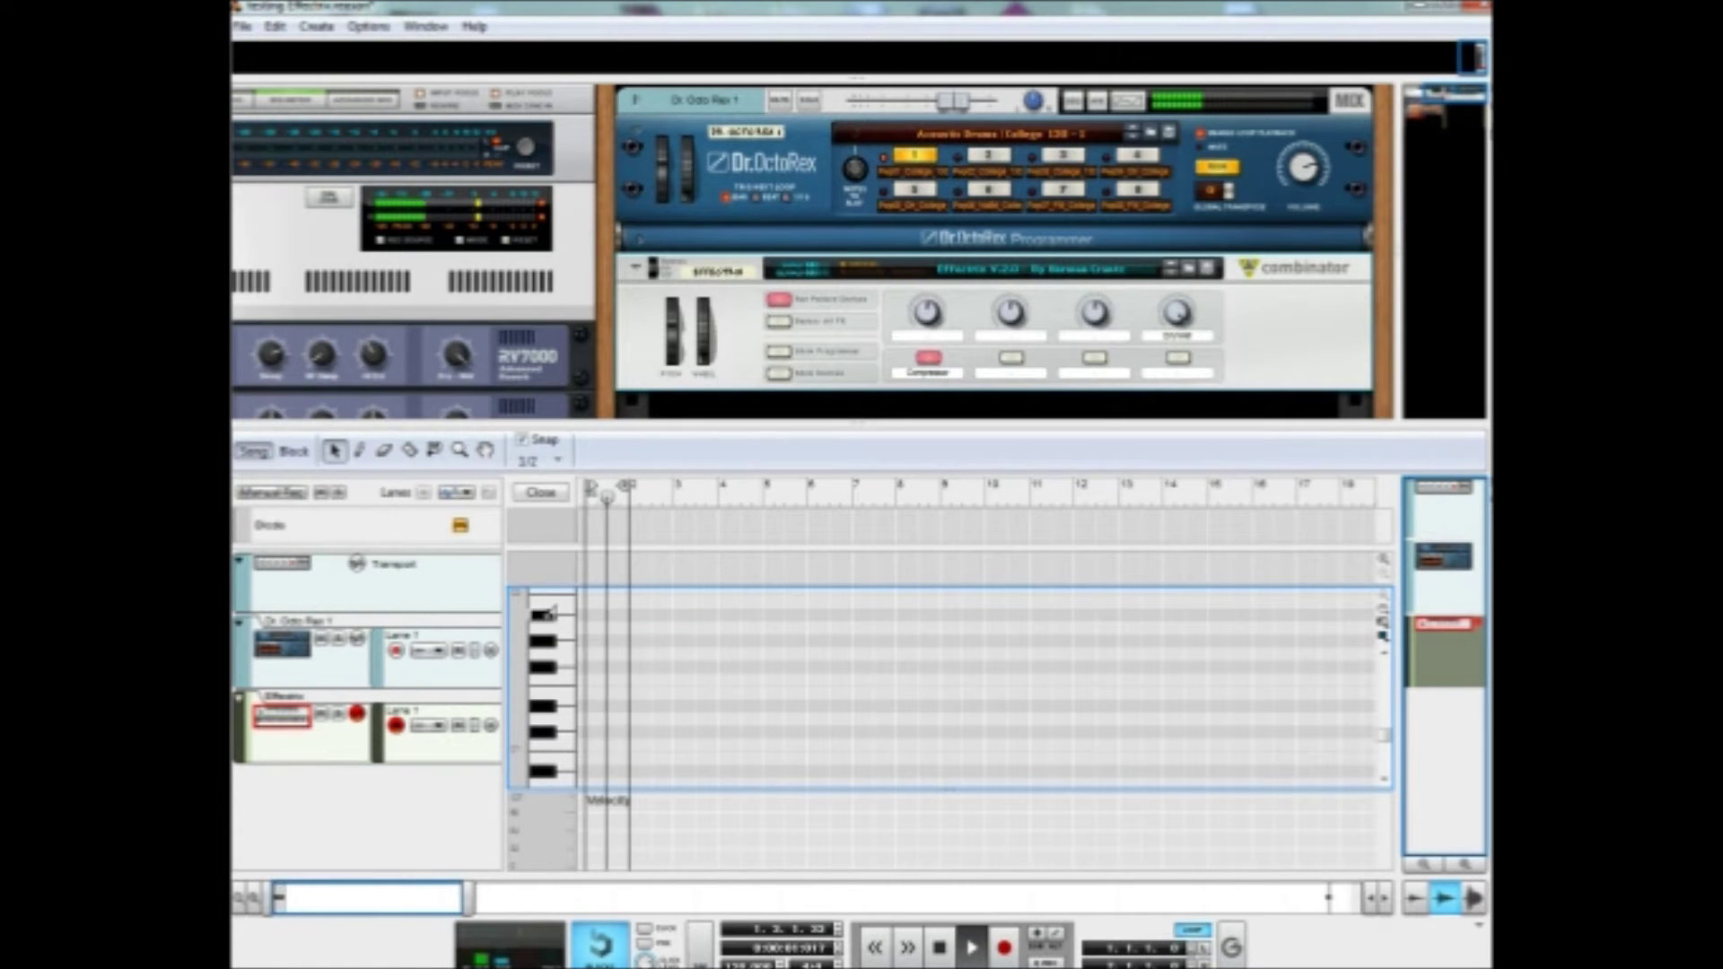
scroll(631, 696, up, 1)
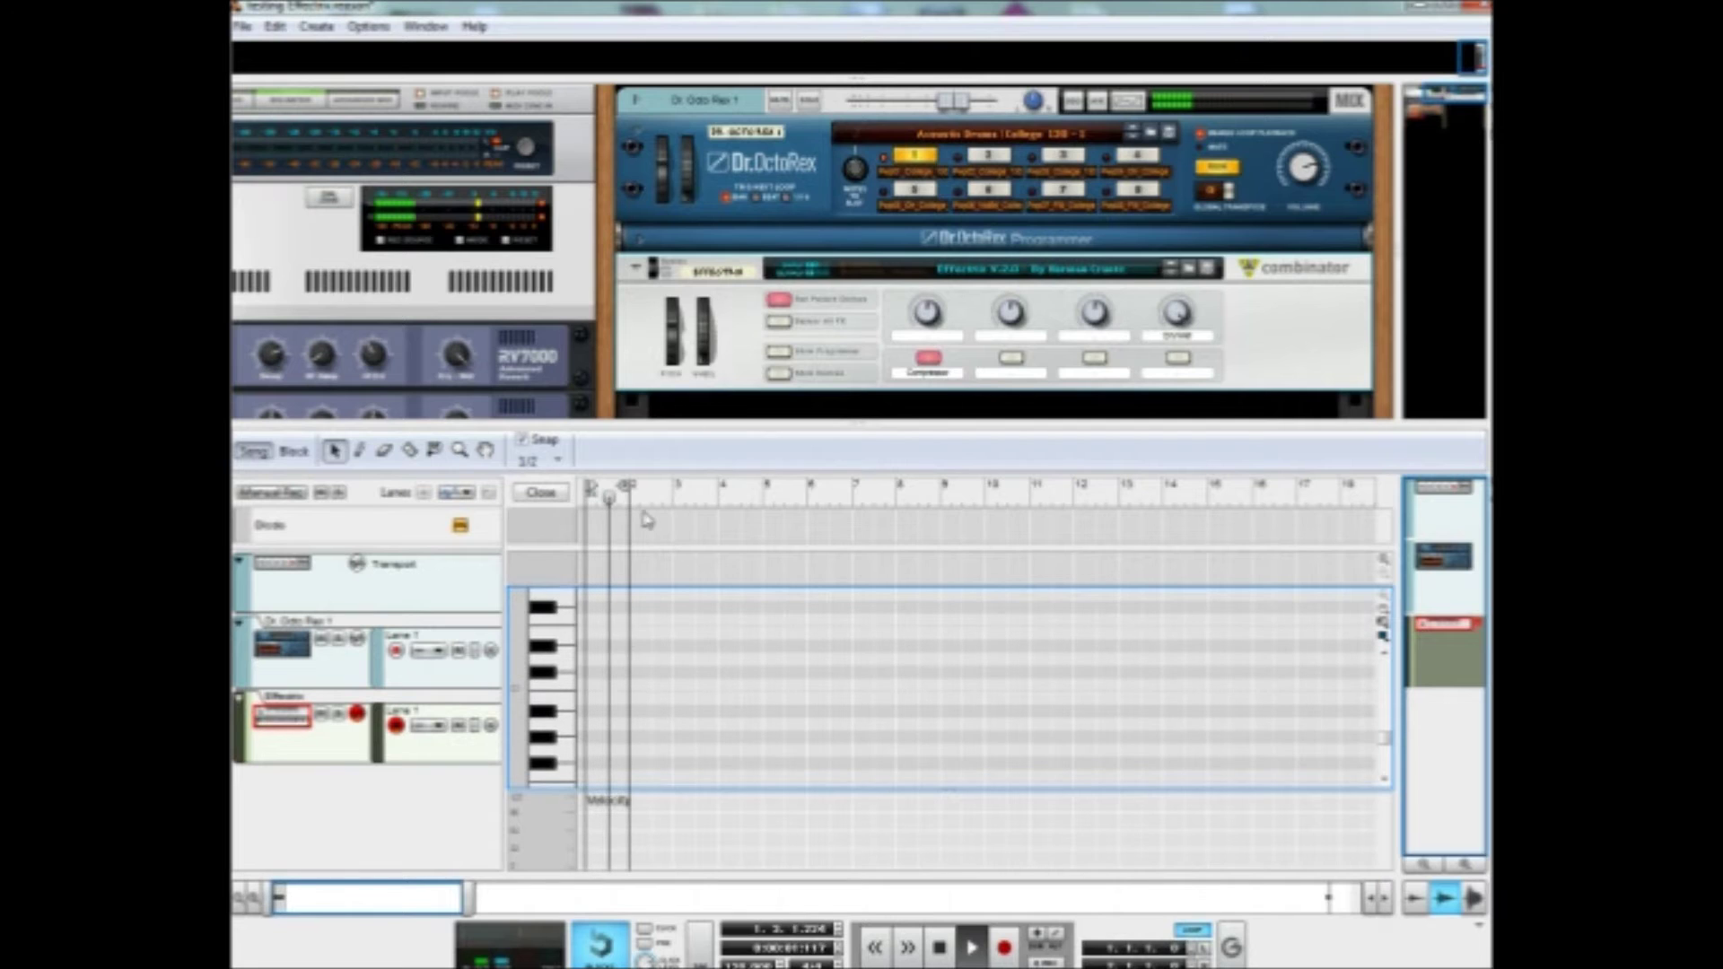
Extend the loop to bar 3 and draw scattered notes with 1/16 snap across bars 1 to 3 of the Effectrix lane
key(w)
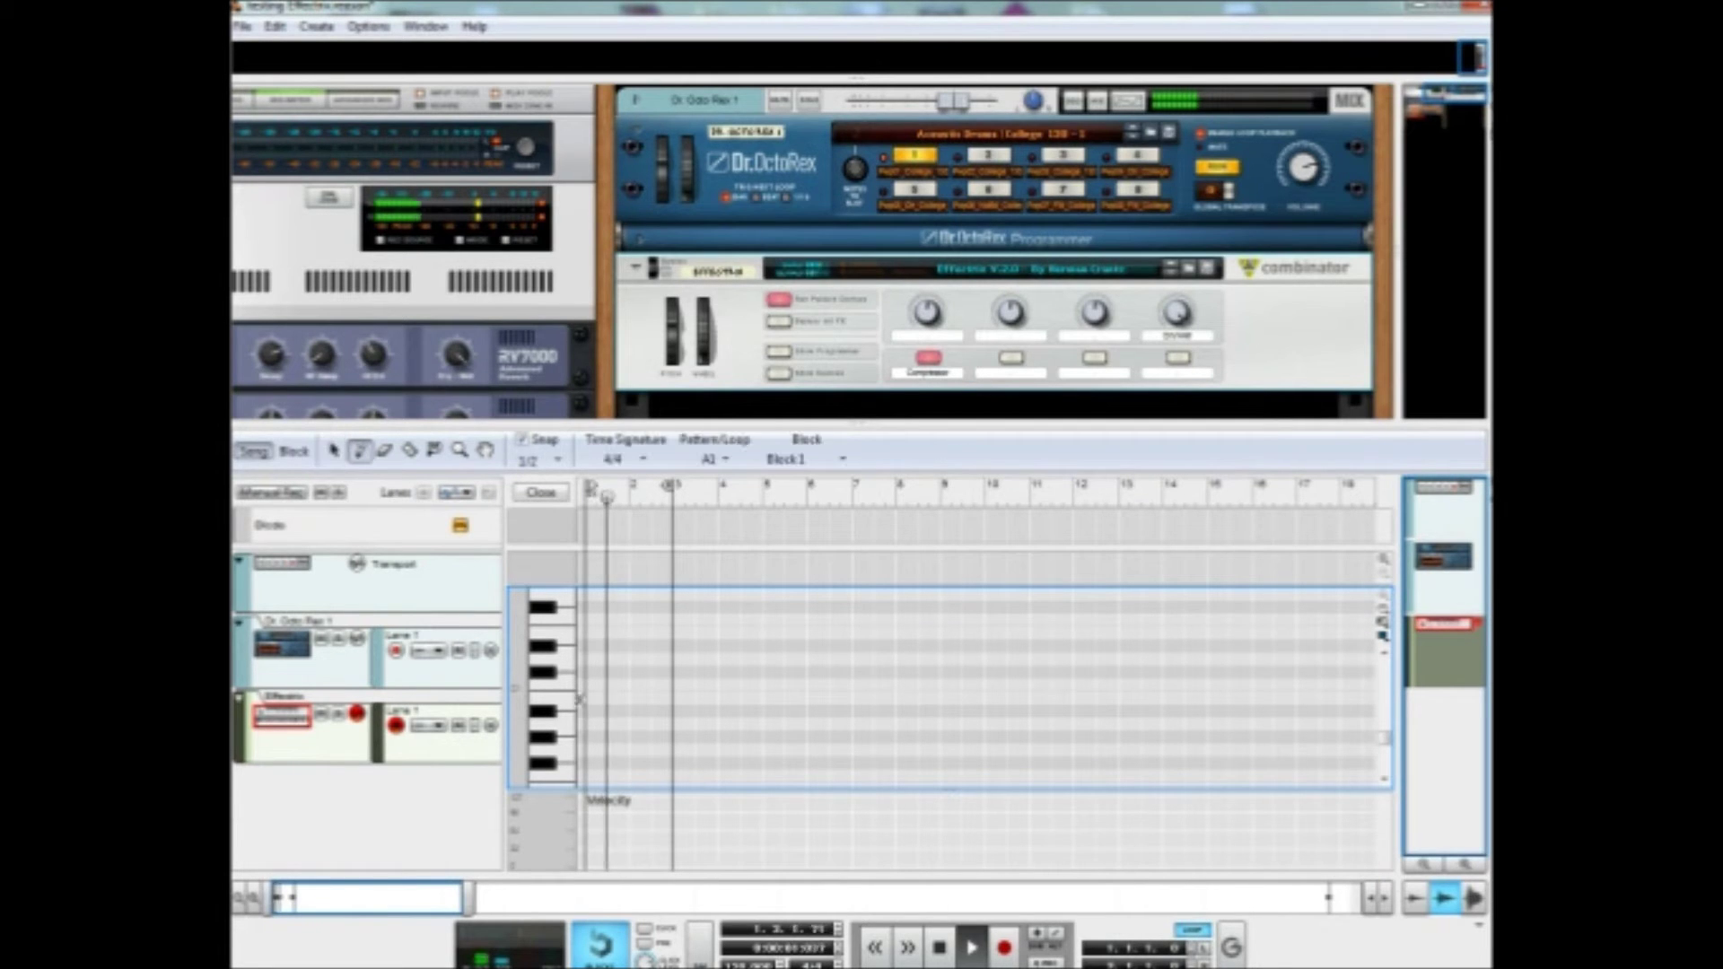
click(593, 757)
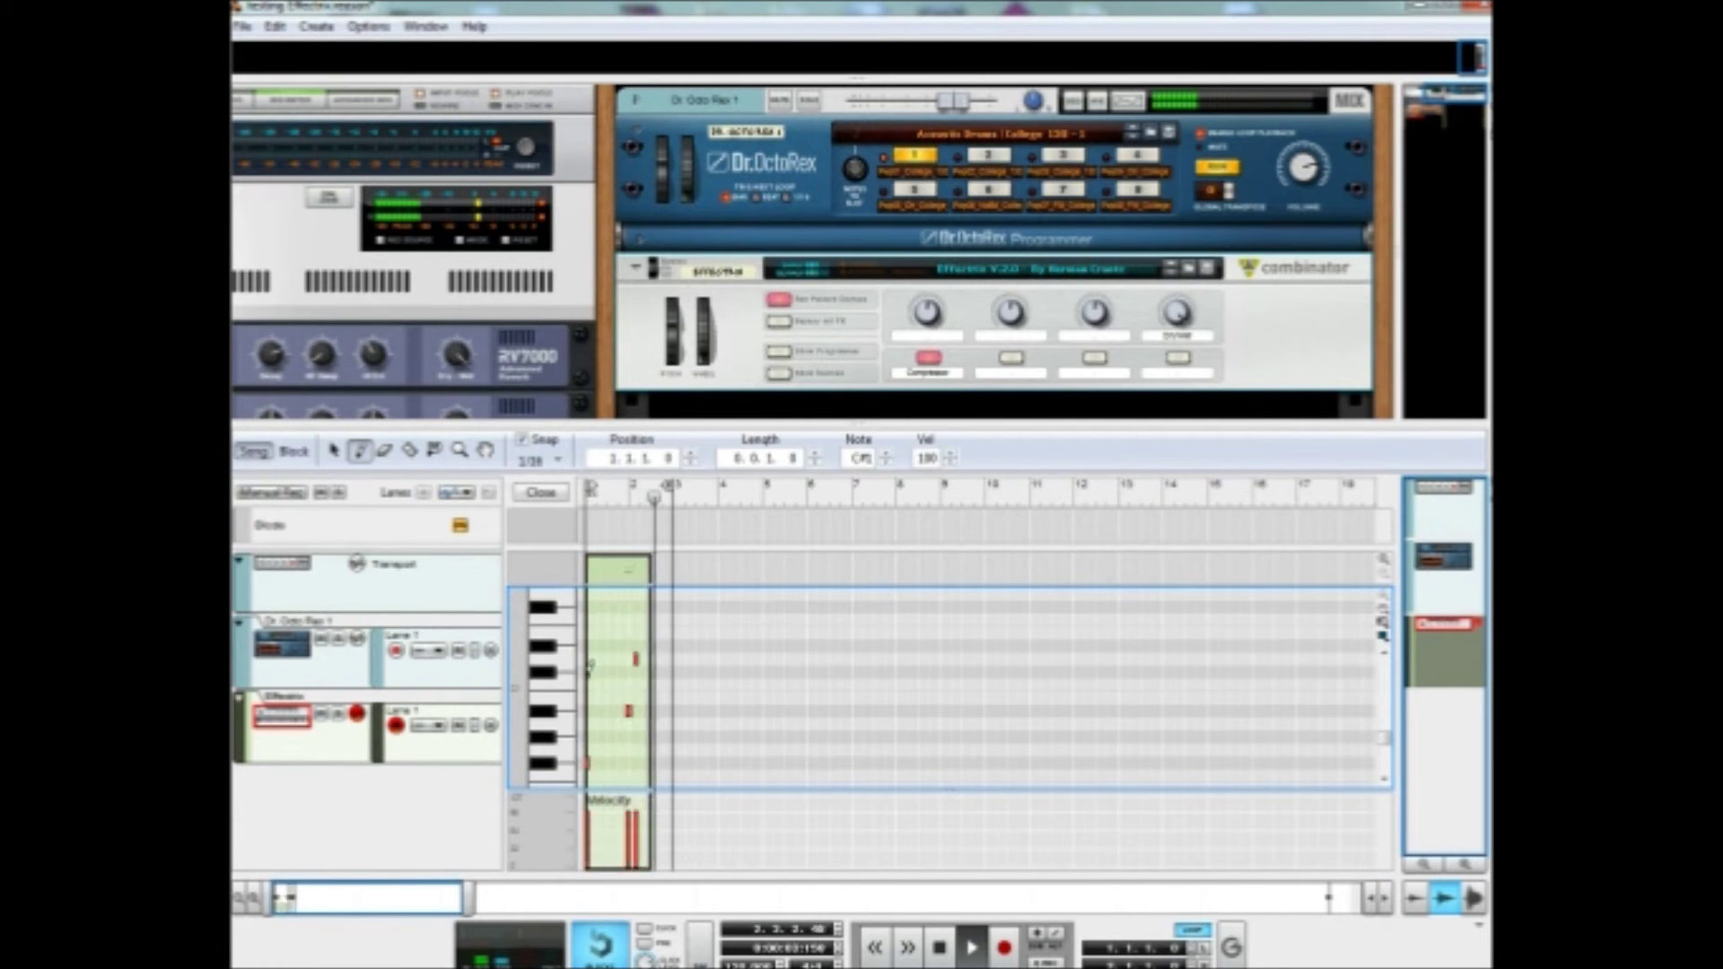
click(679, 680)
click(603, 737)
drag(640, 775, 692, 763)
click(707, 711)
click(671, 658)
click(628, 659)
click(606, 672)
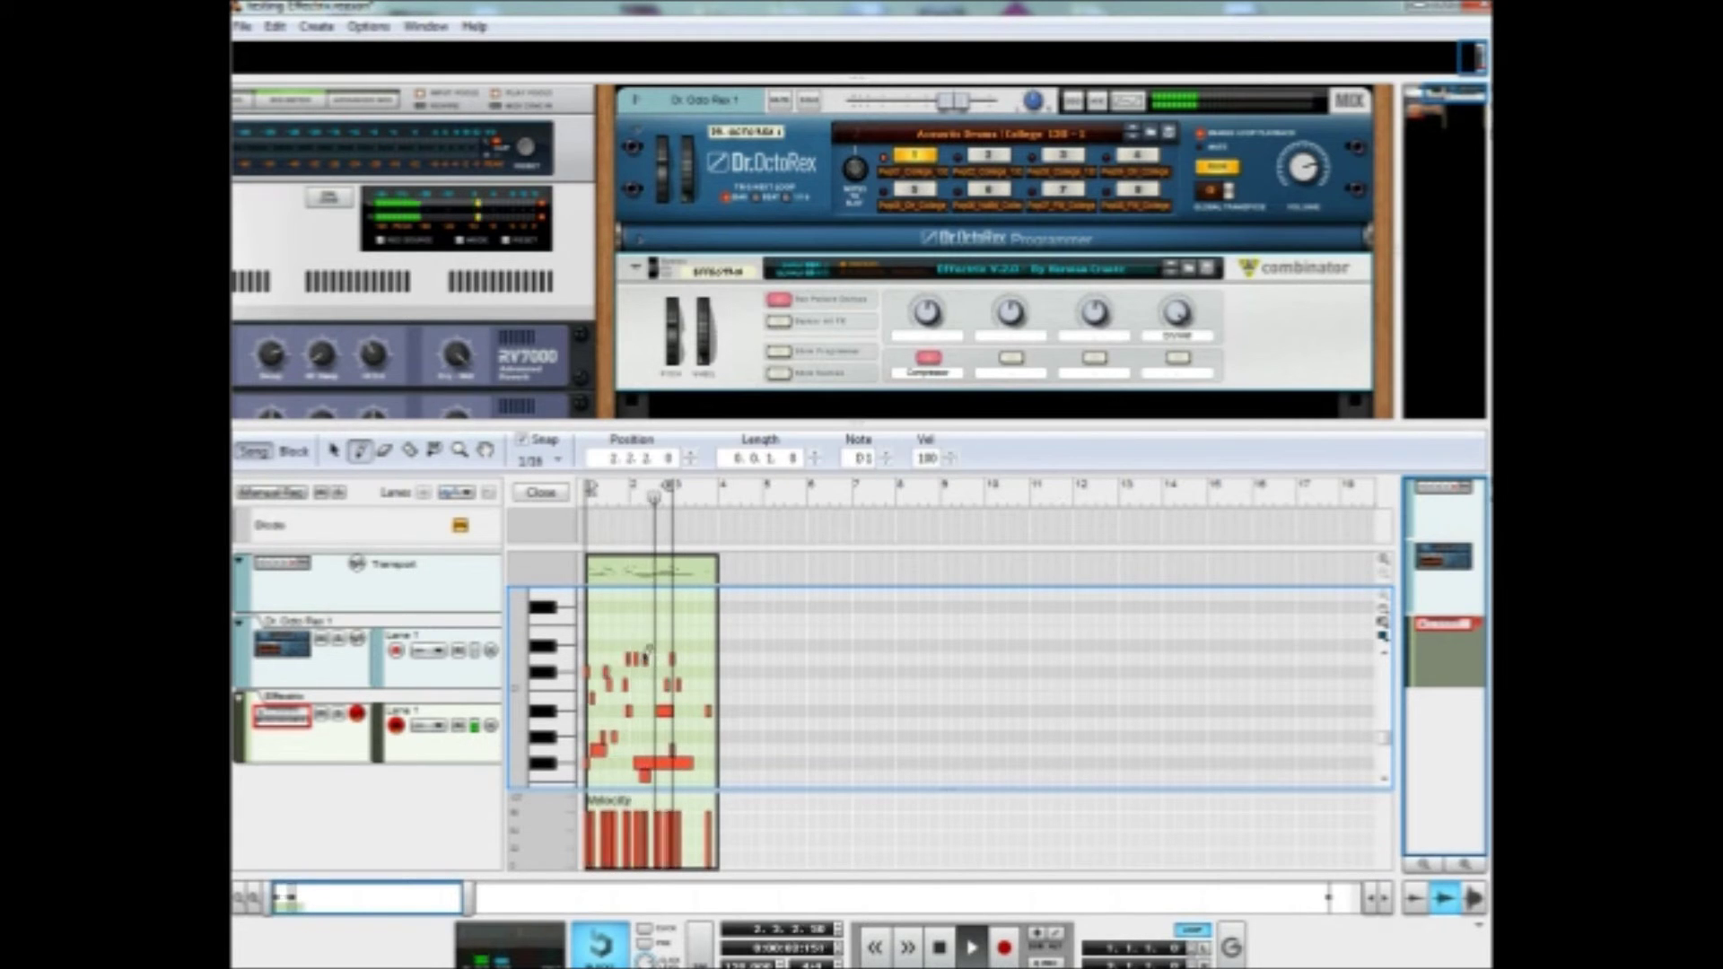
Select all the drawn notes and give them a fixed length of 0.0.1.0 with the Tool Window
key(q)
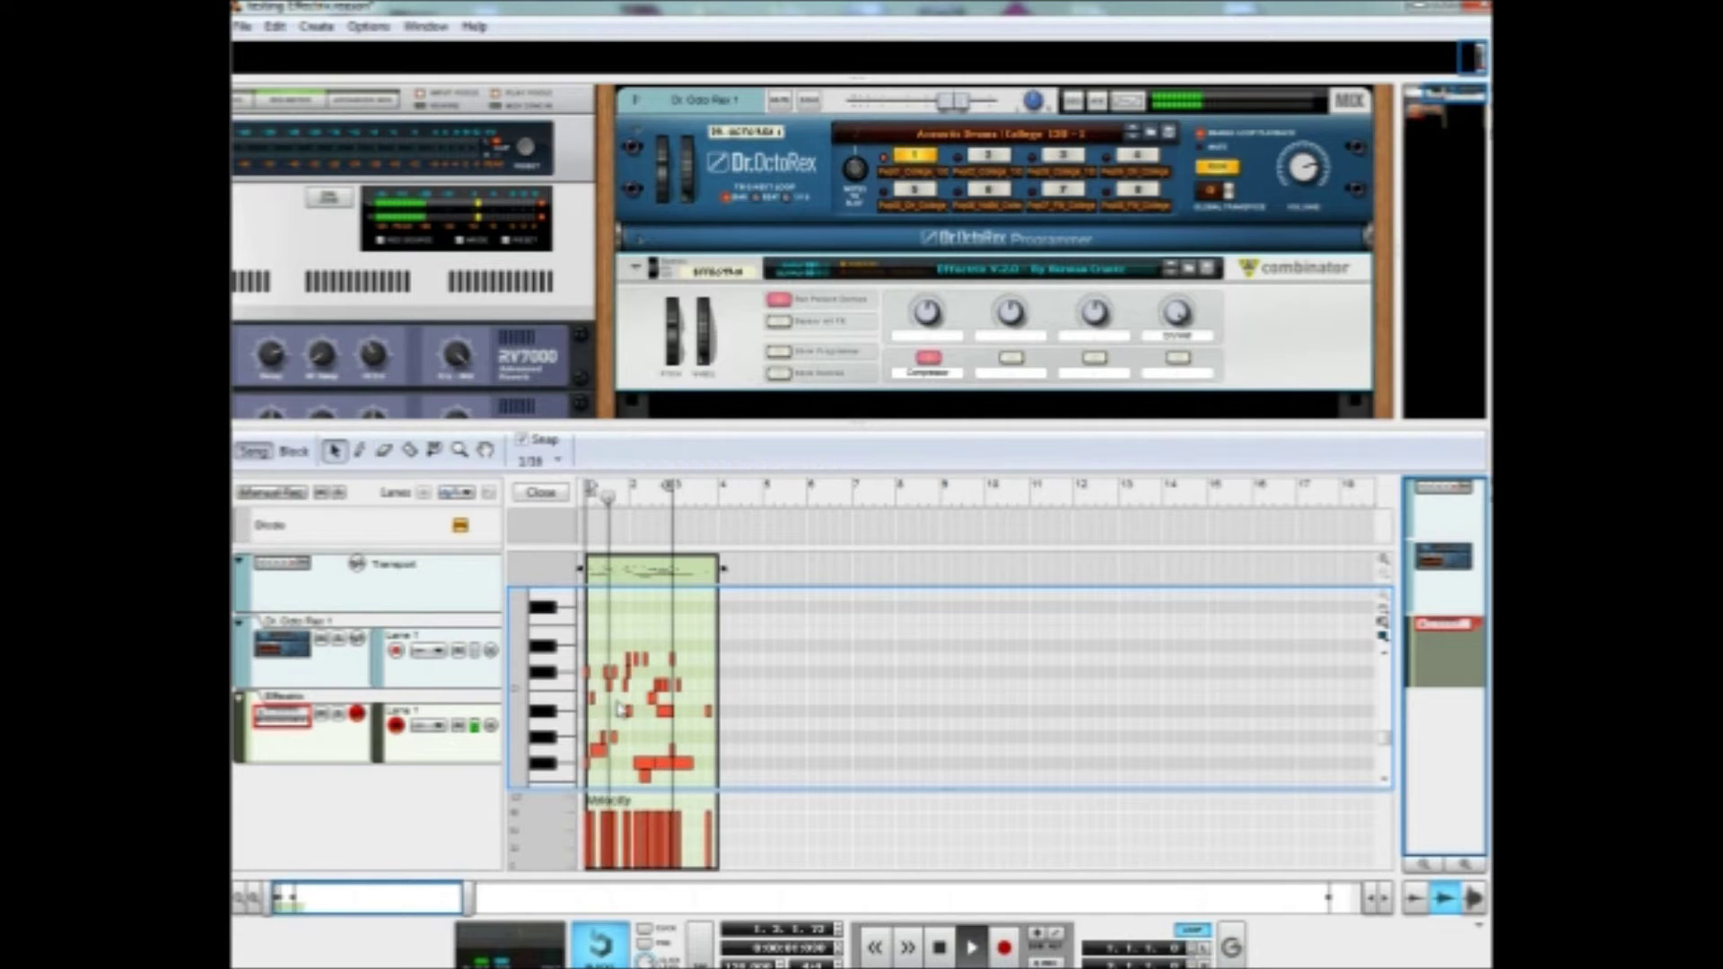
drag(754, 599, 589, 786)
scroll(682, 733, up, 1)
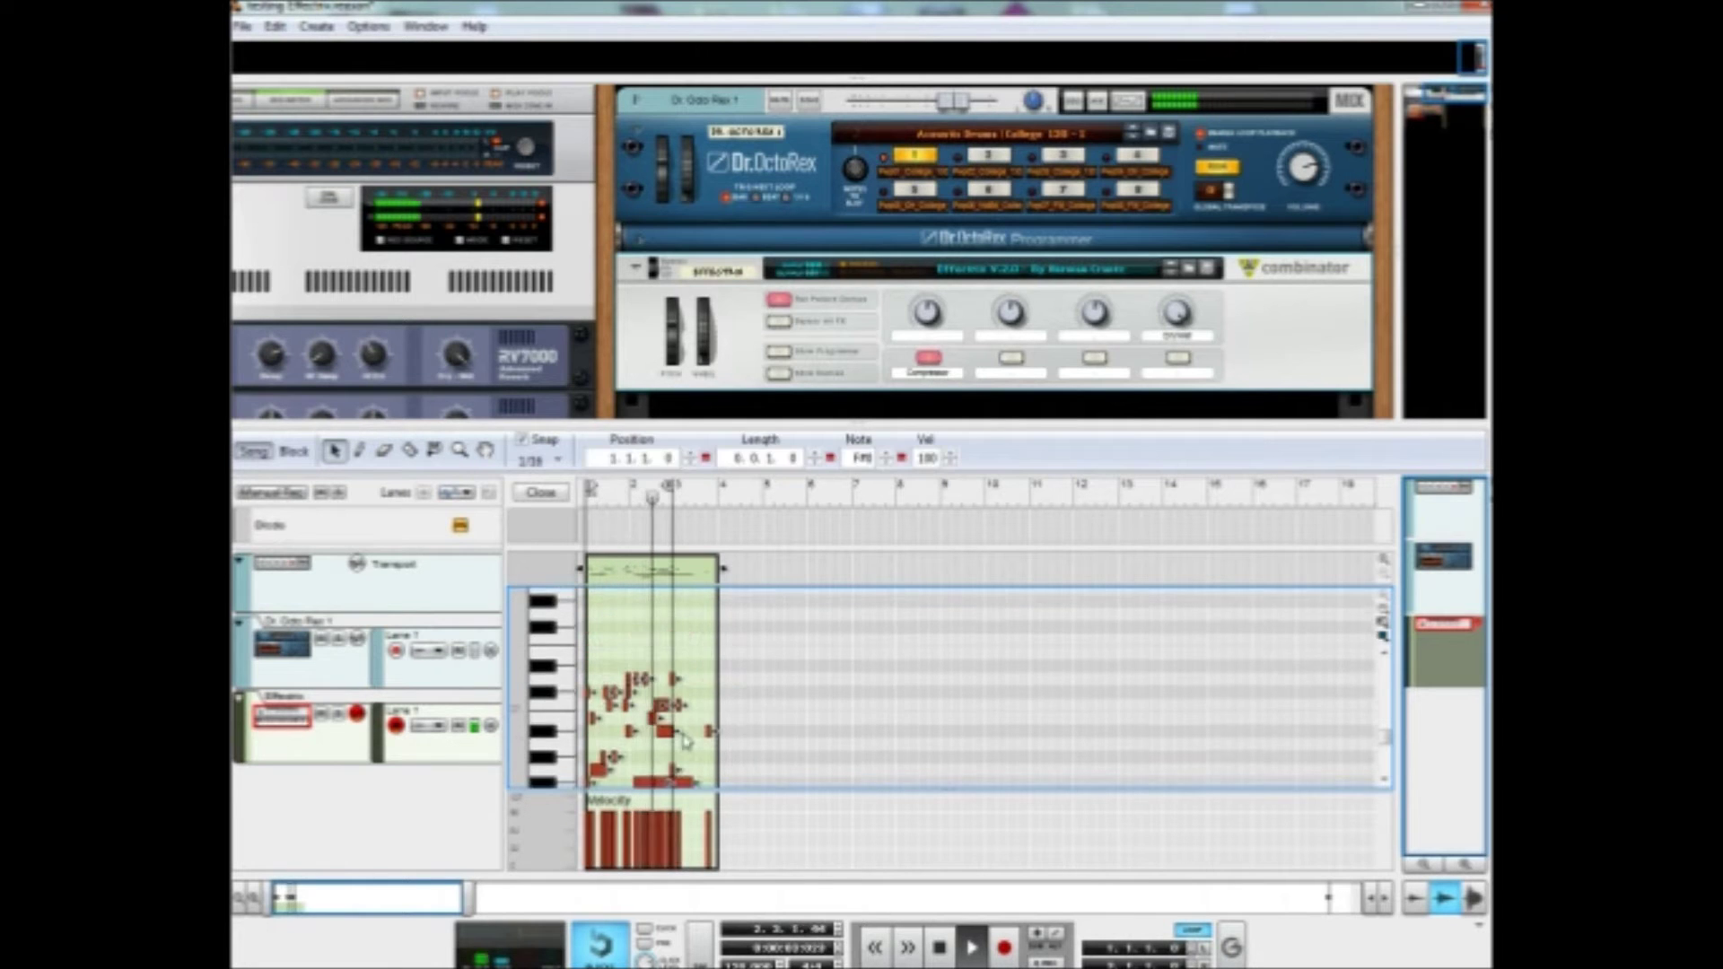
key(F8)
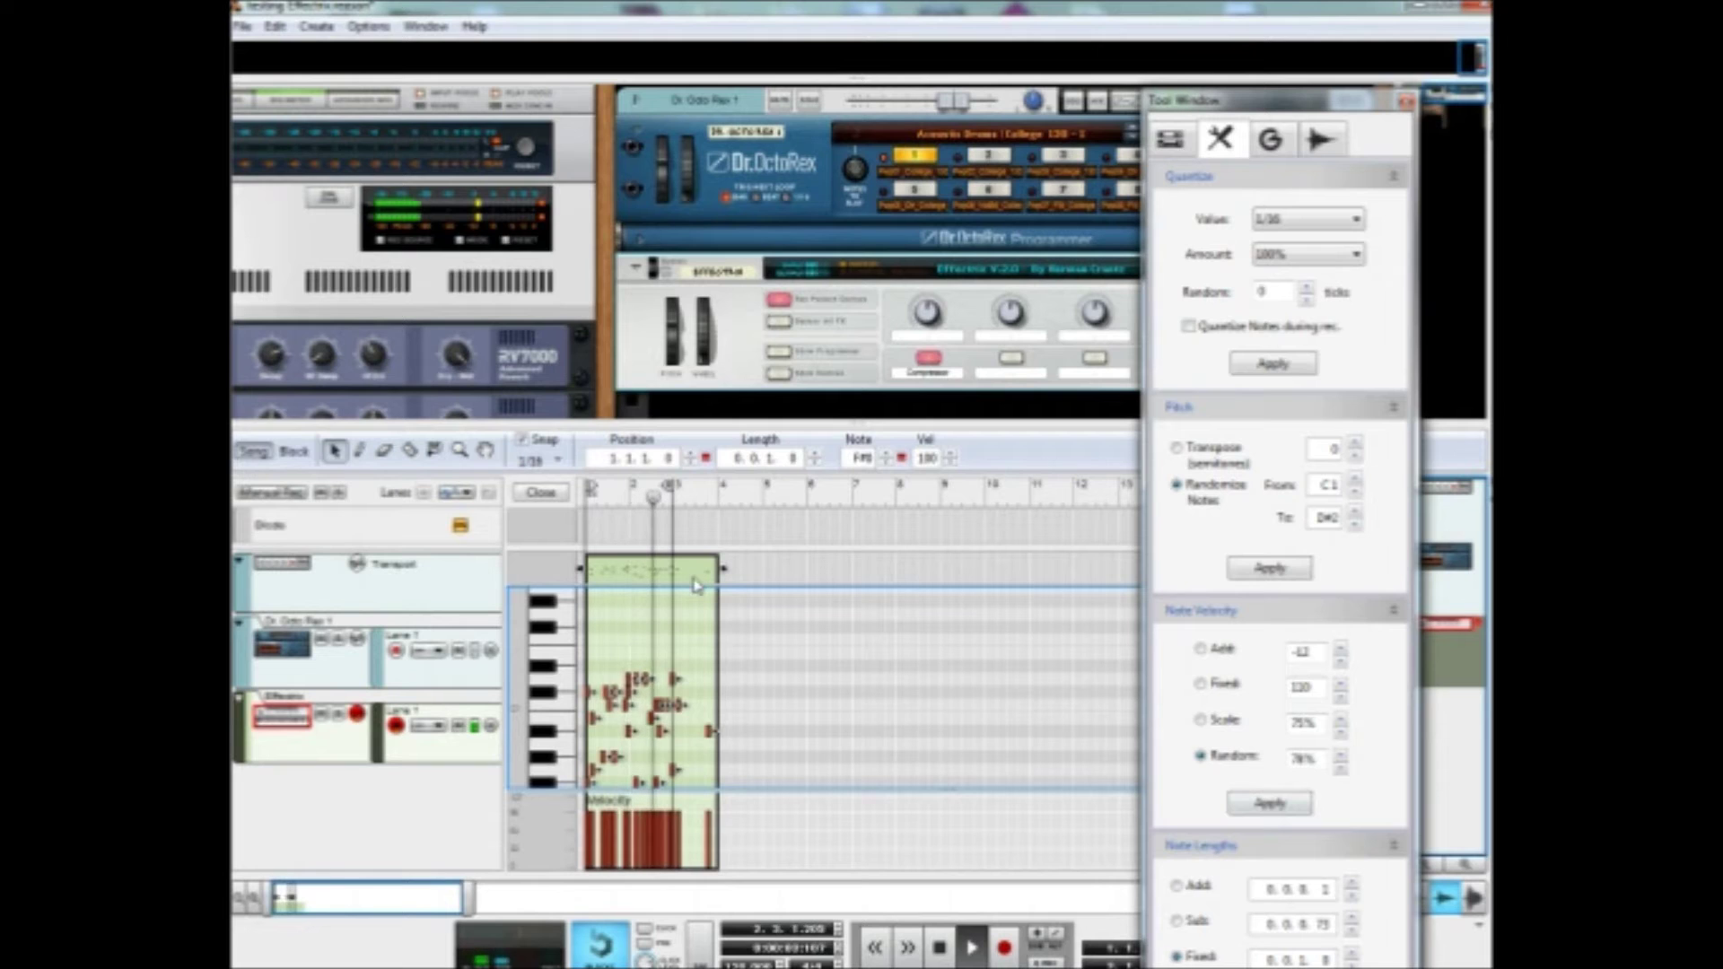
Shorten the Effectrix note clip to end at bar 3 and reselect all its notes
click(754, 582)
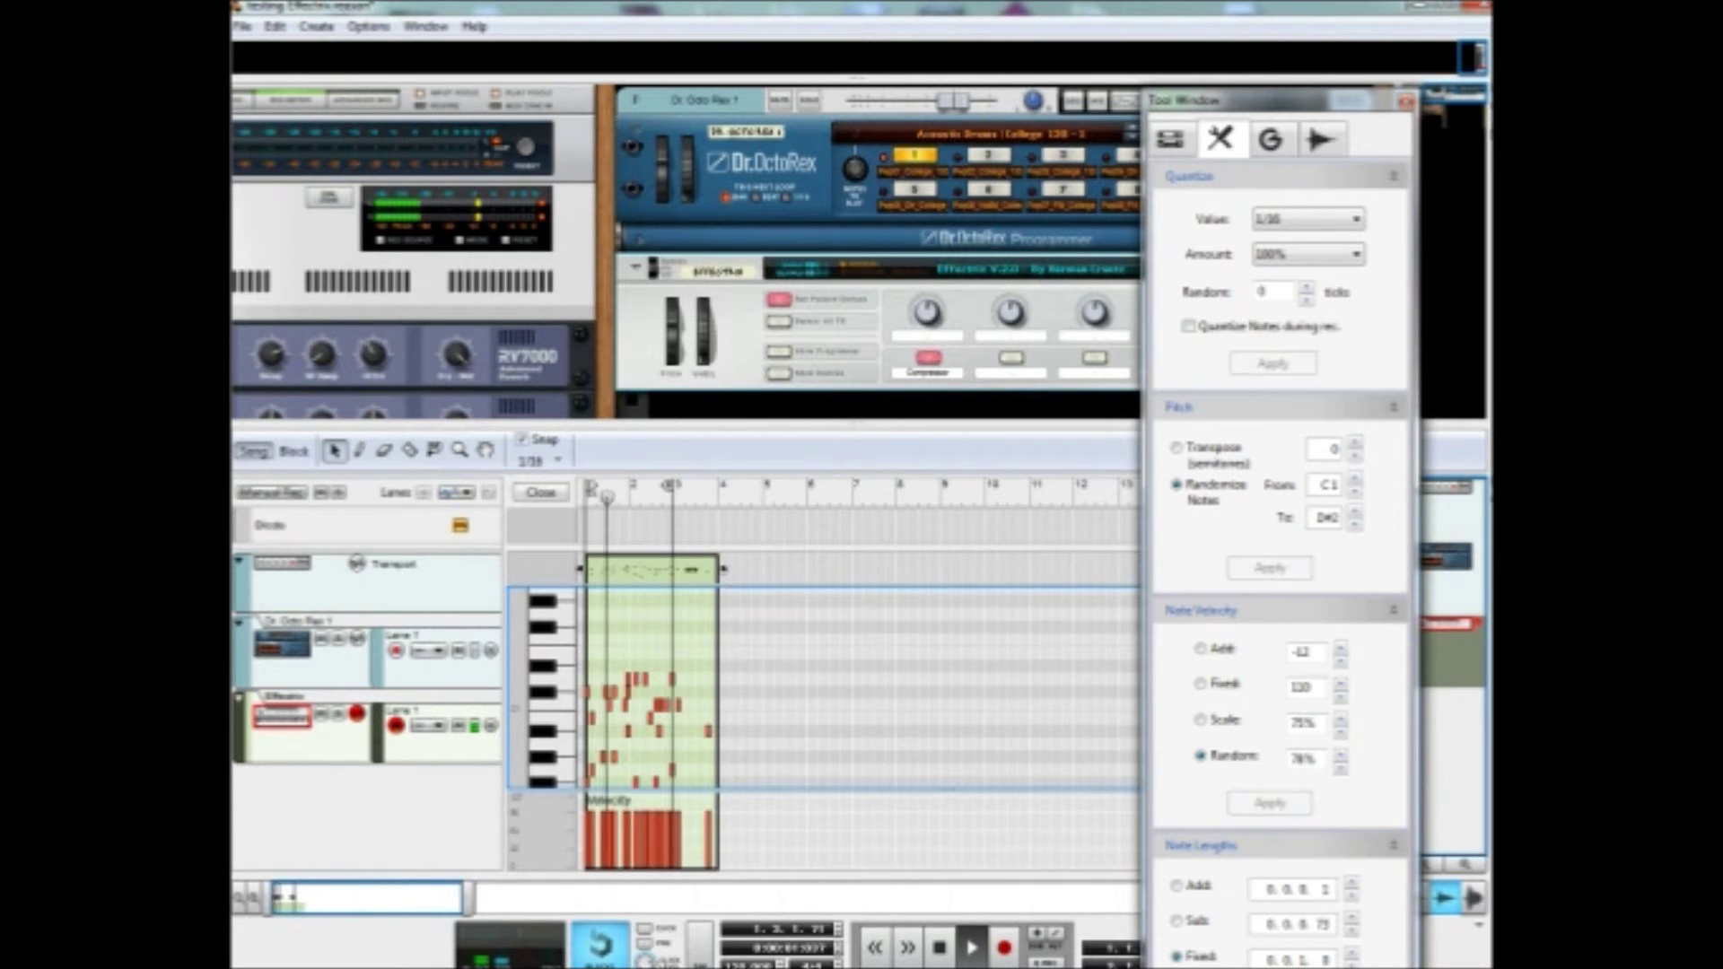
drag(724, 569, 574, 781)
scroll(693, 664, down, 2)
Try to randomize the velocity of the selected Effectrix notes
click(1282, 809)
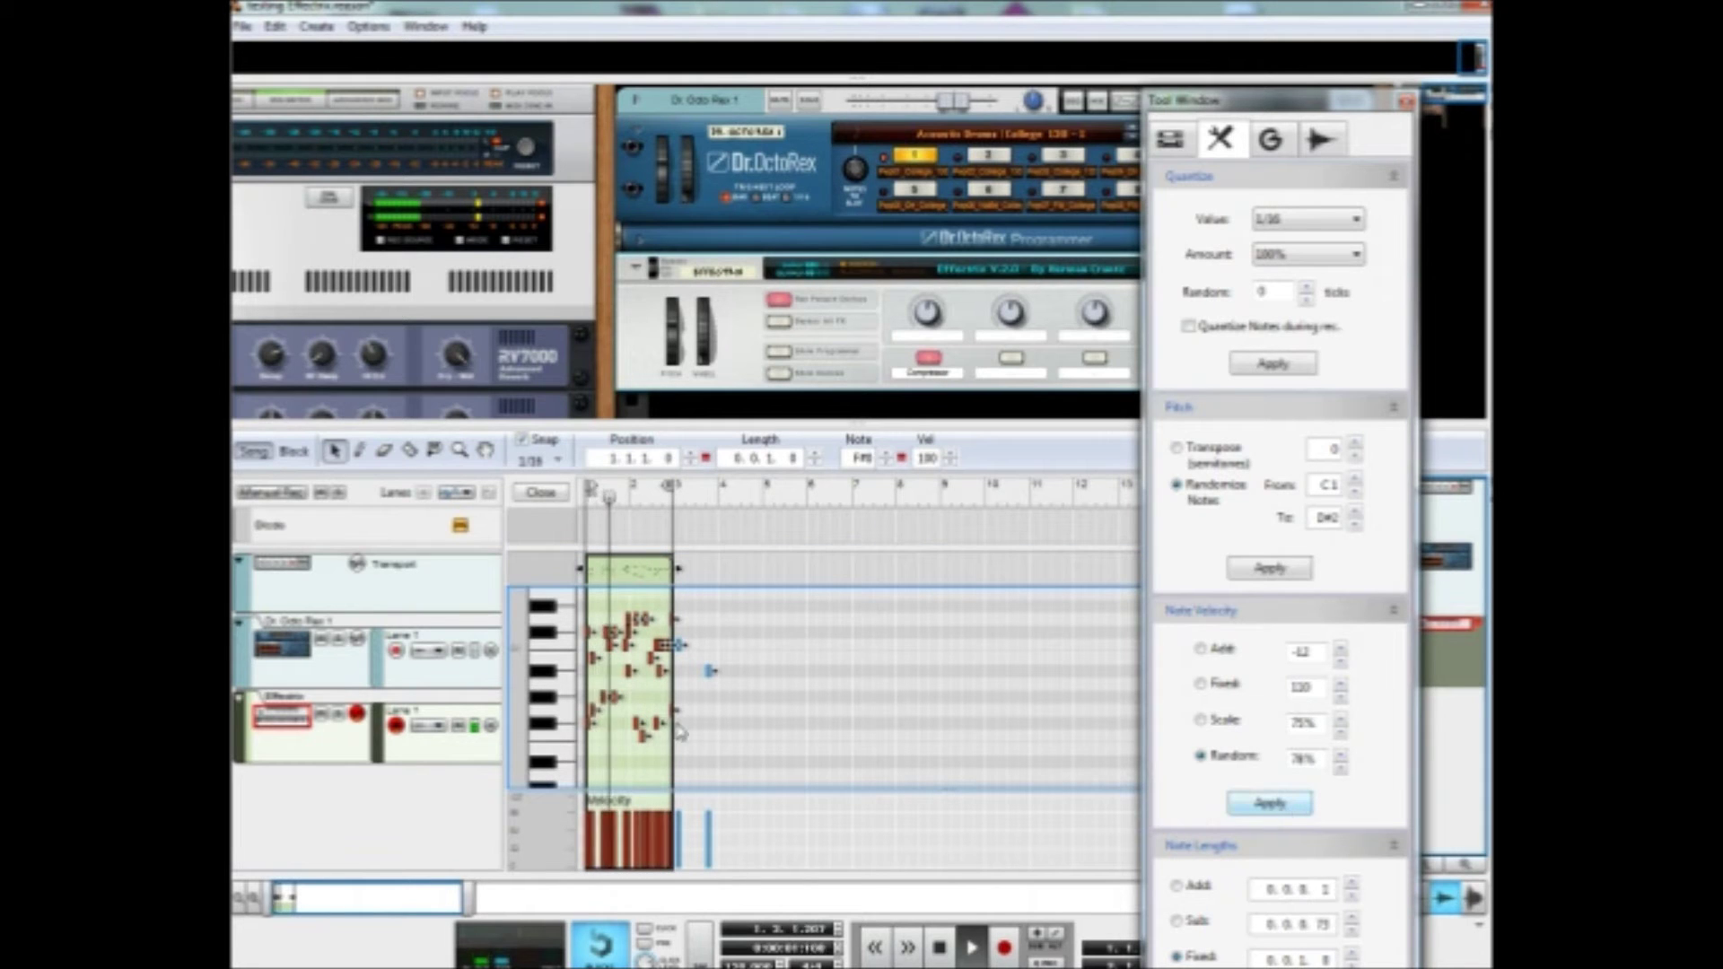
click(1258, 806)
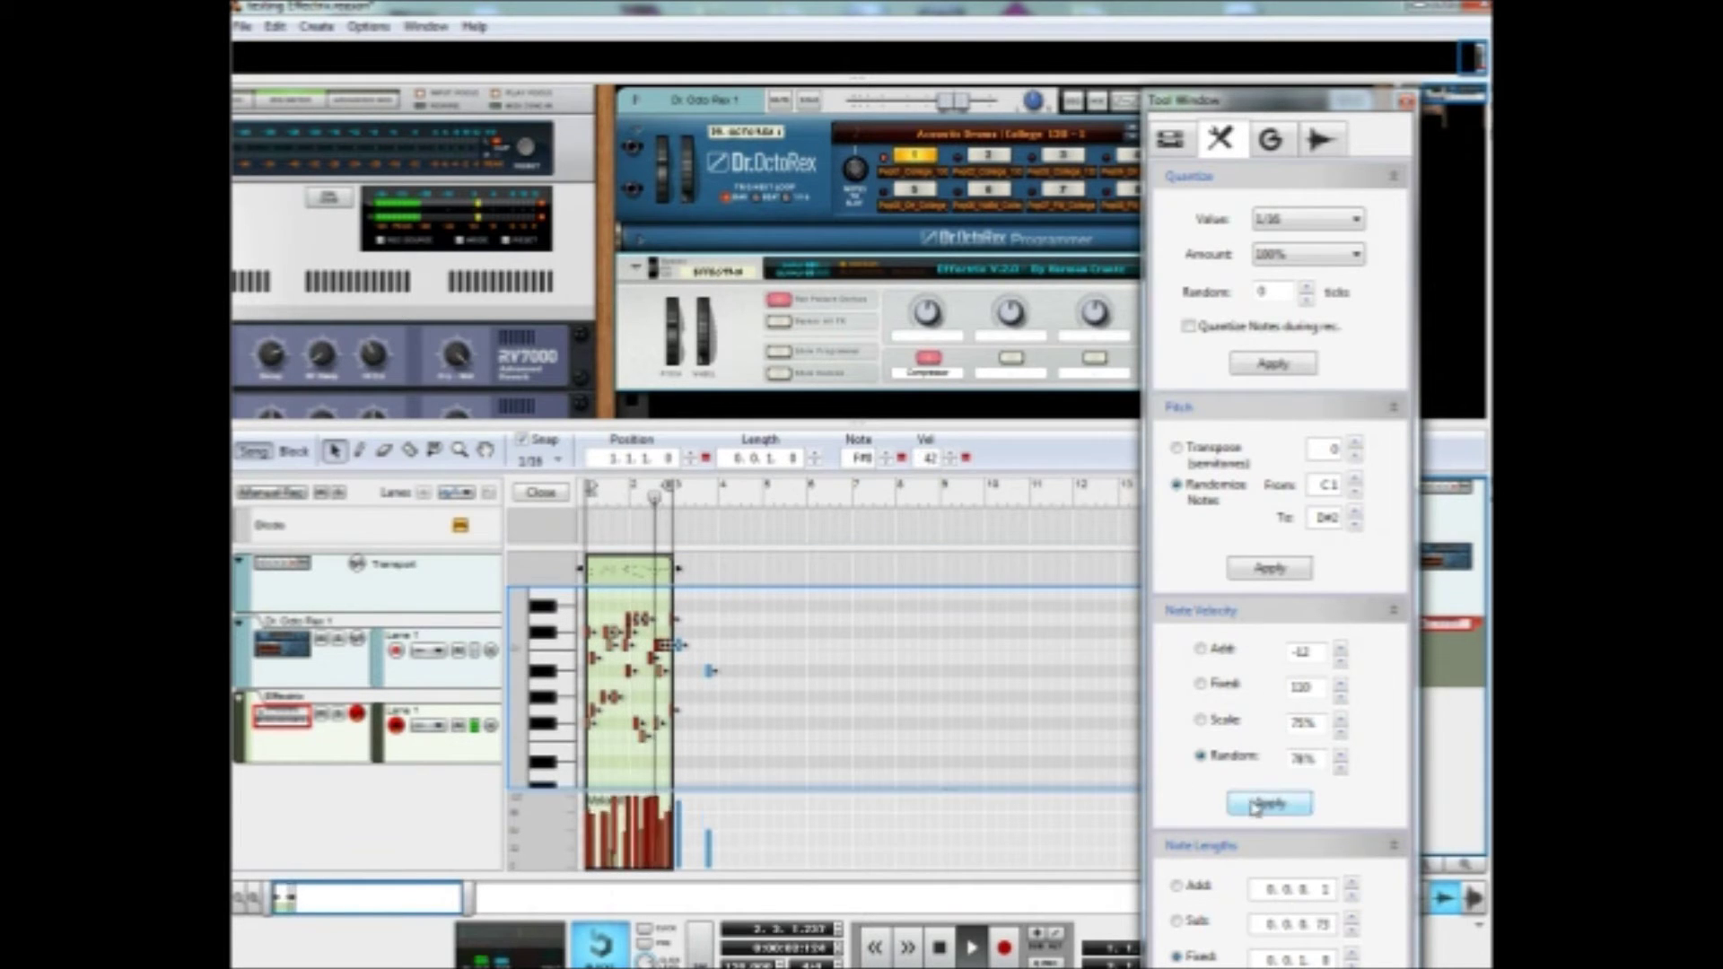
Randomize the pitches of the selected notes between C1 and D#2
click(1270, 569)
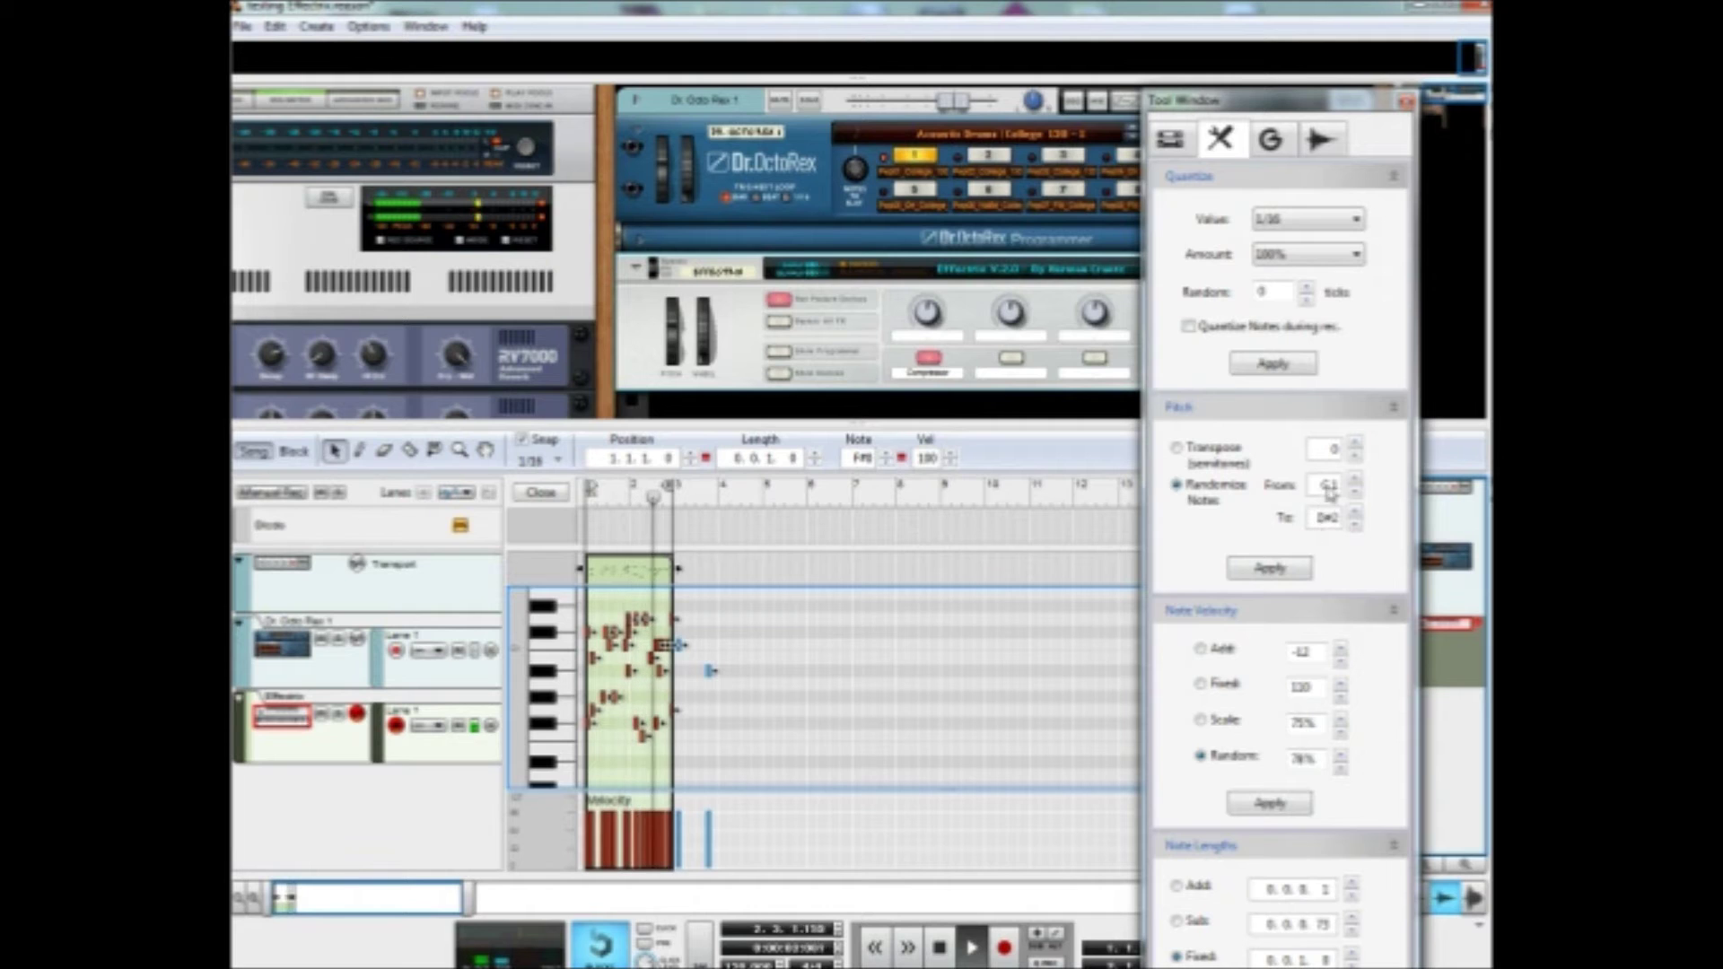
click(1293, 571)
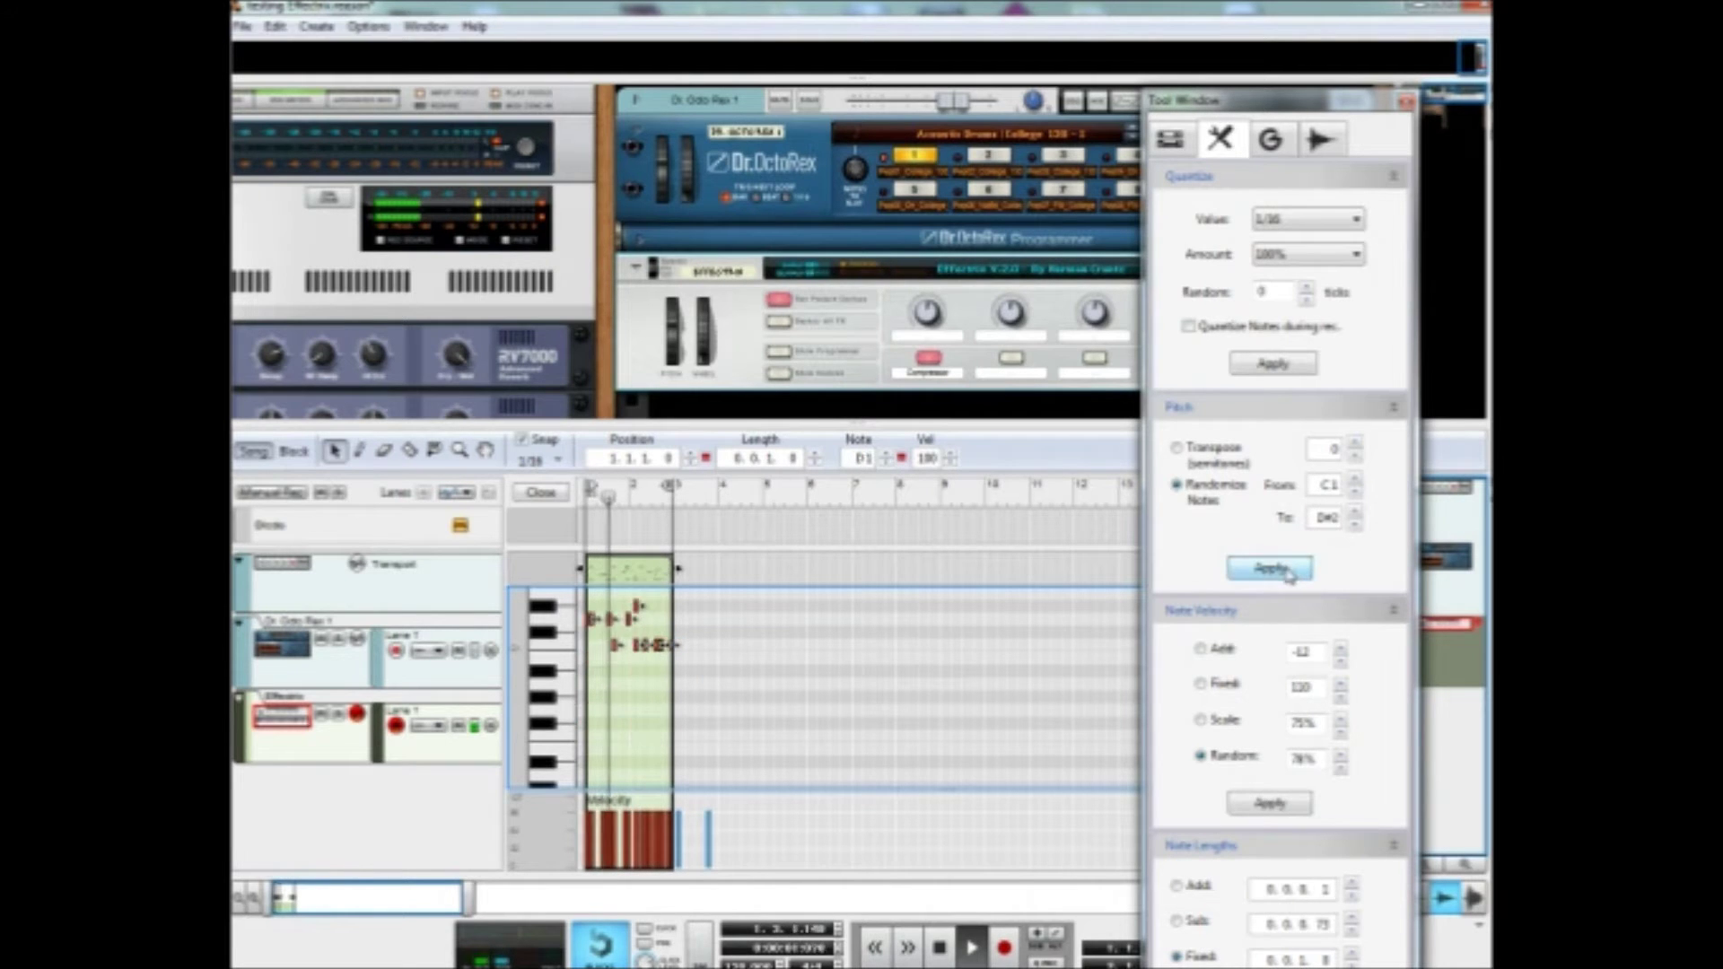
scroll(817, 711, up, 2)
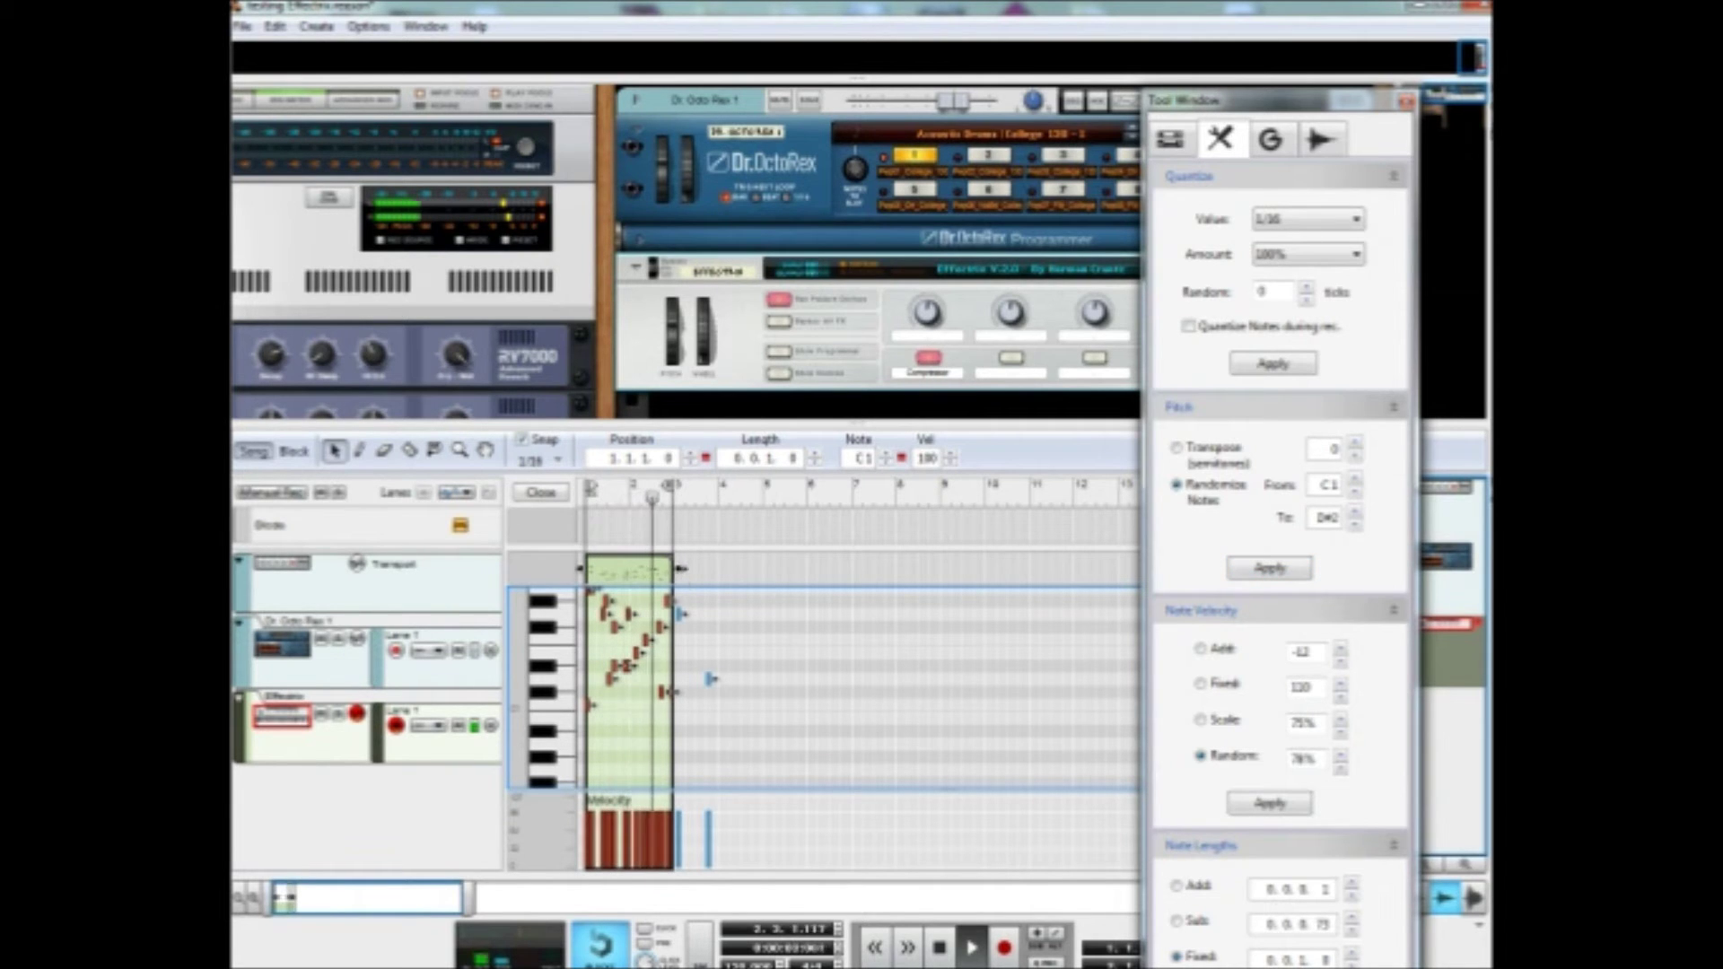
Trim the clip to bar 2 only, copy it to bar 1 and randomize the note pitches between C1 and D#2
click(591, 572)
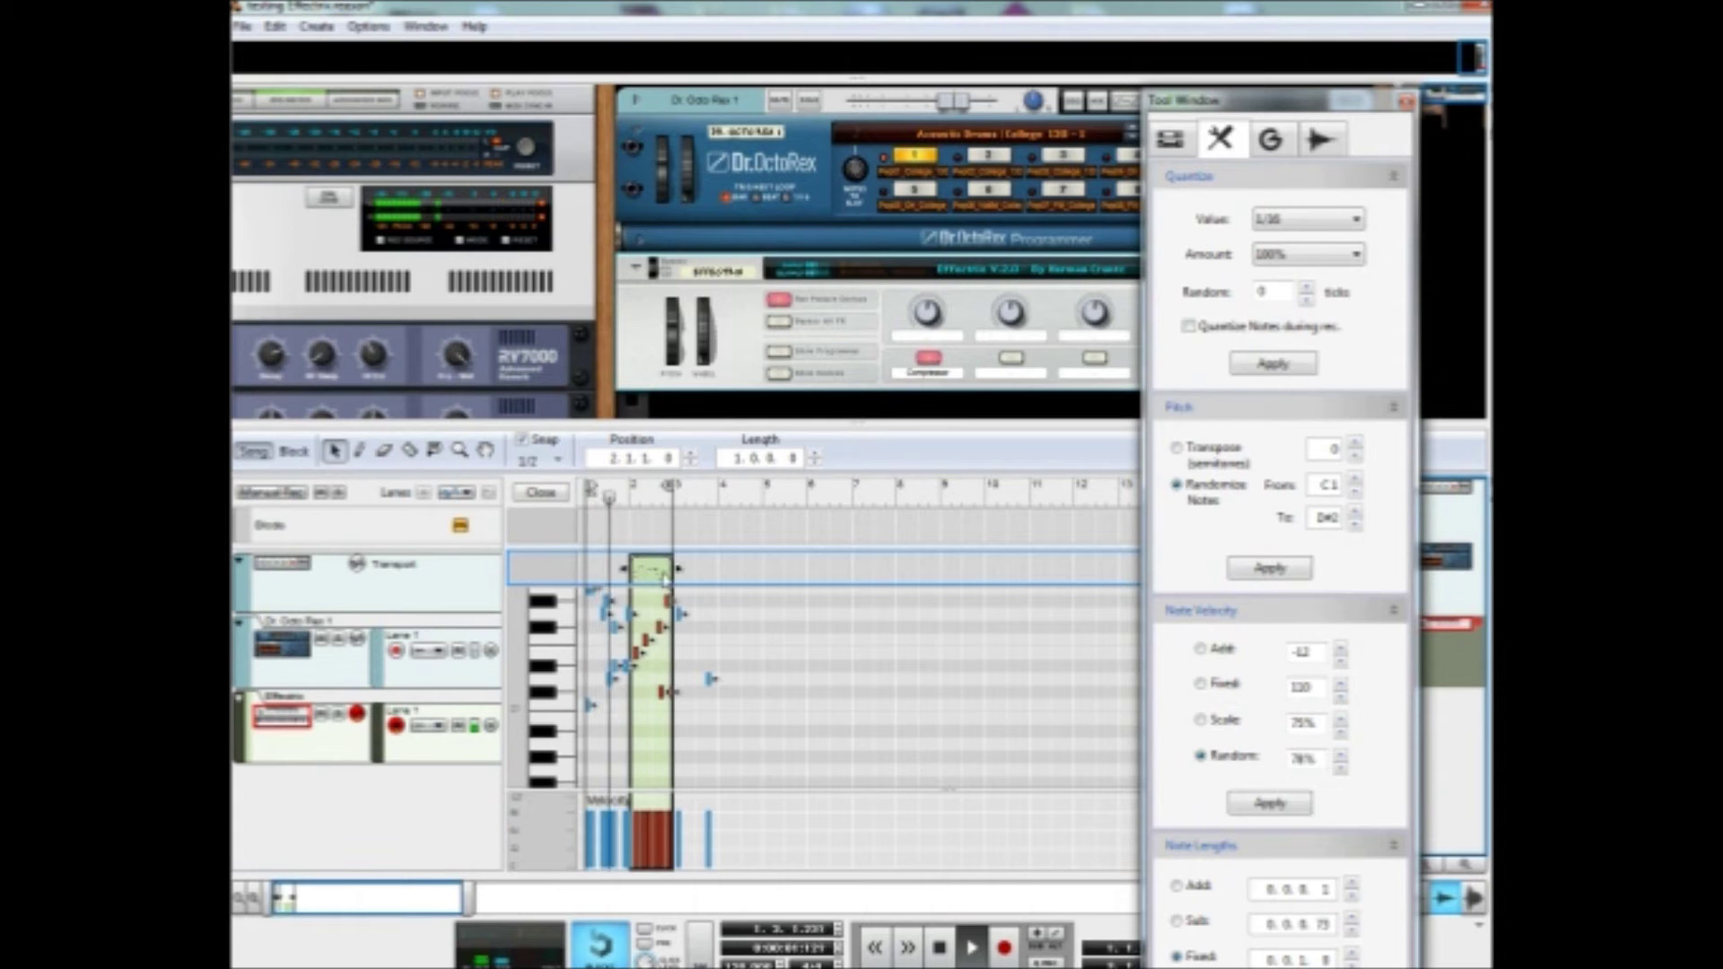
click(1237, 573)
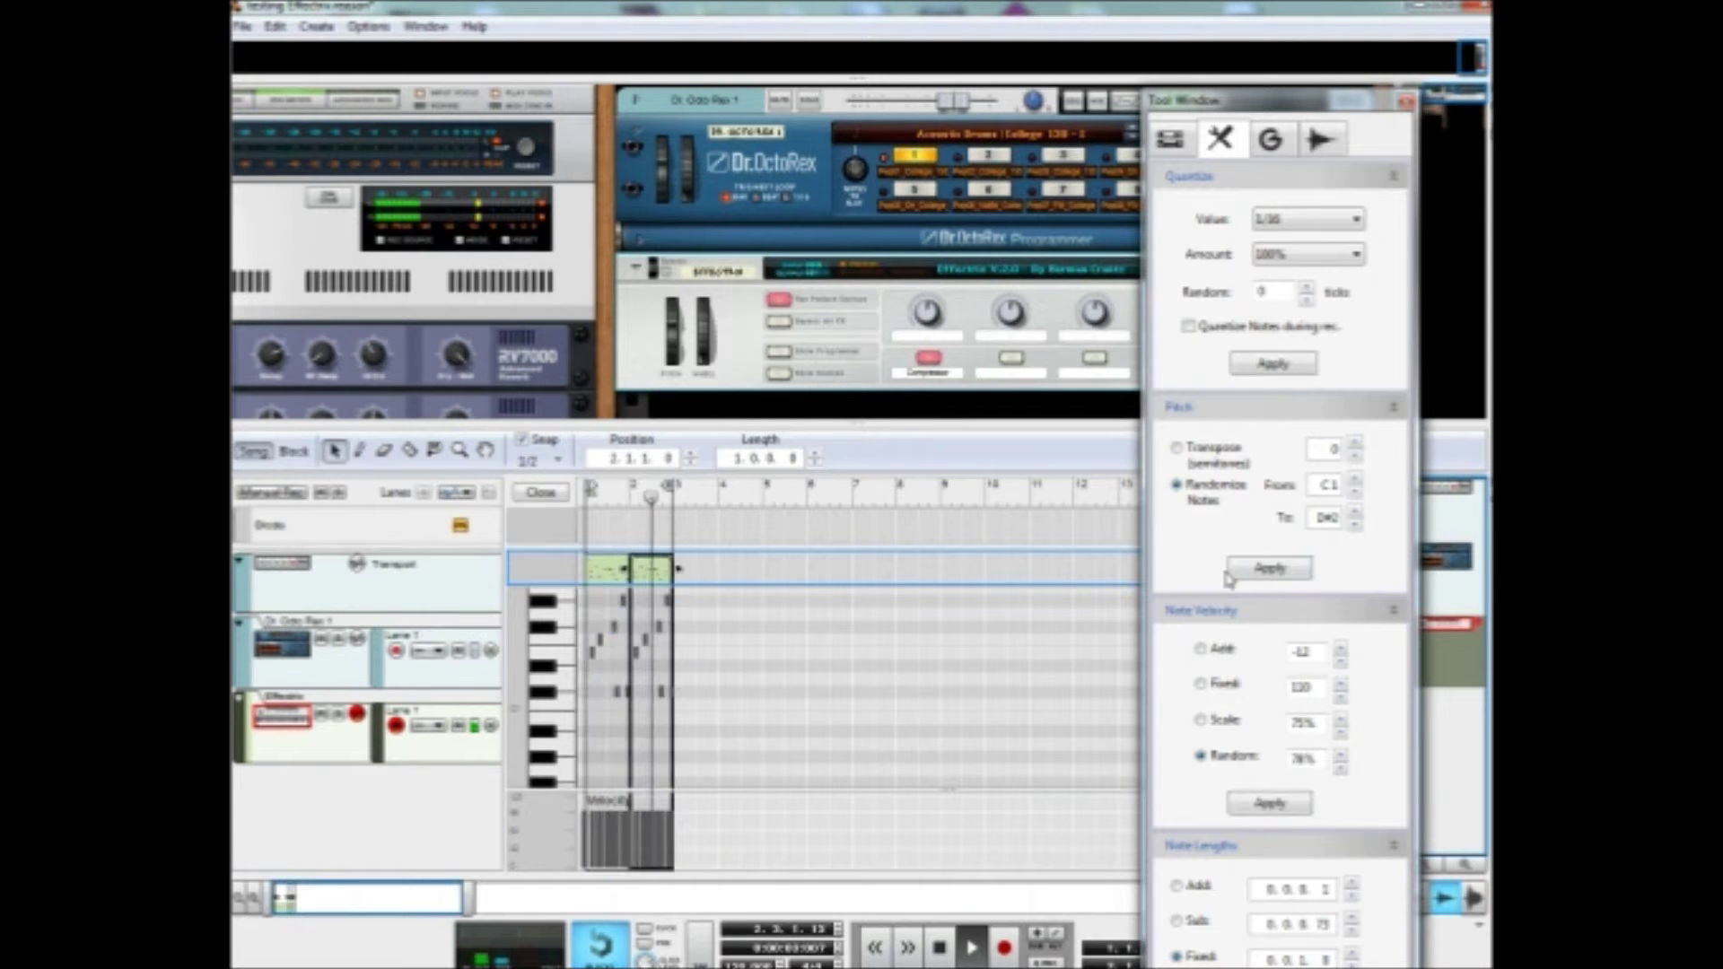
scroll(709, 697, up, 1)
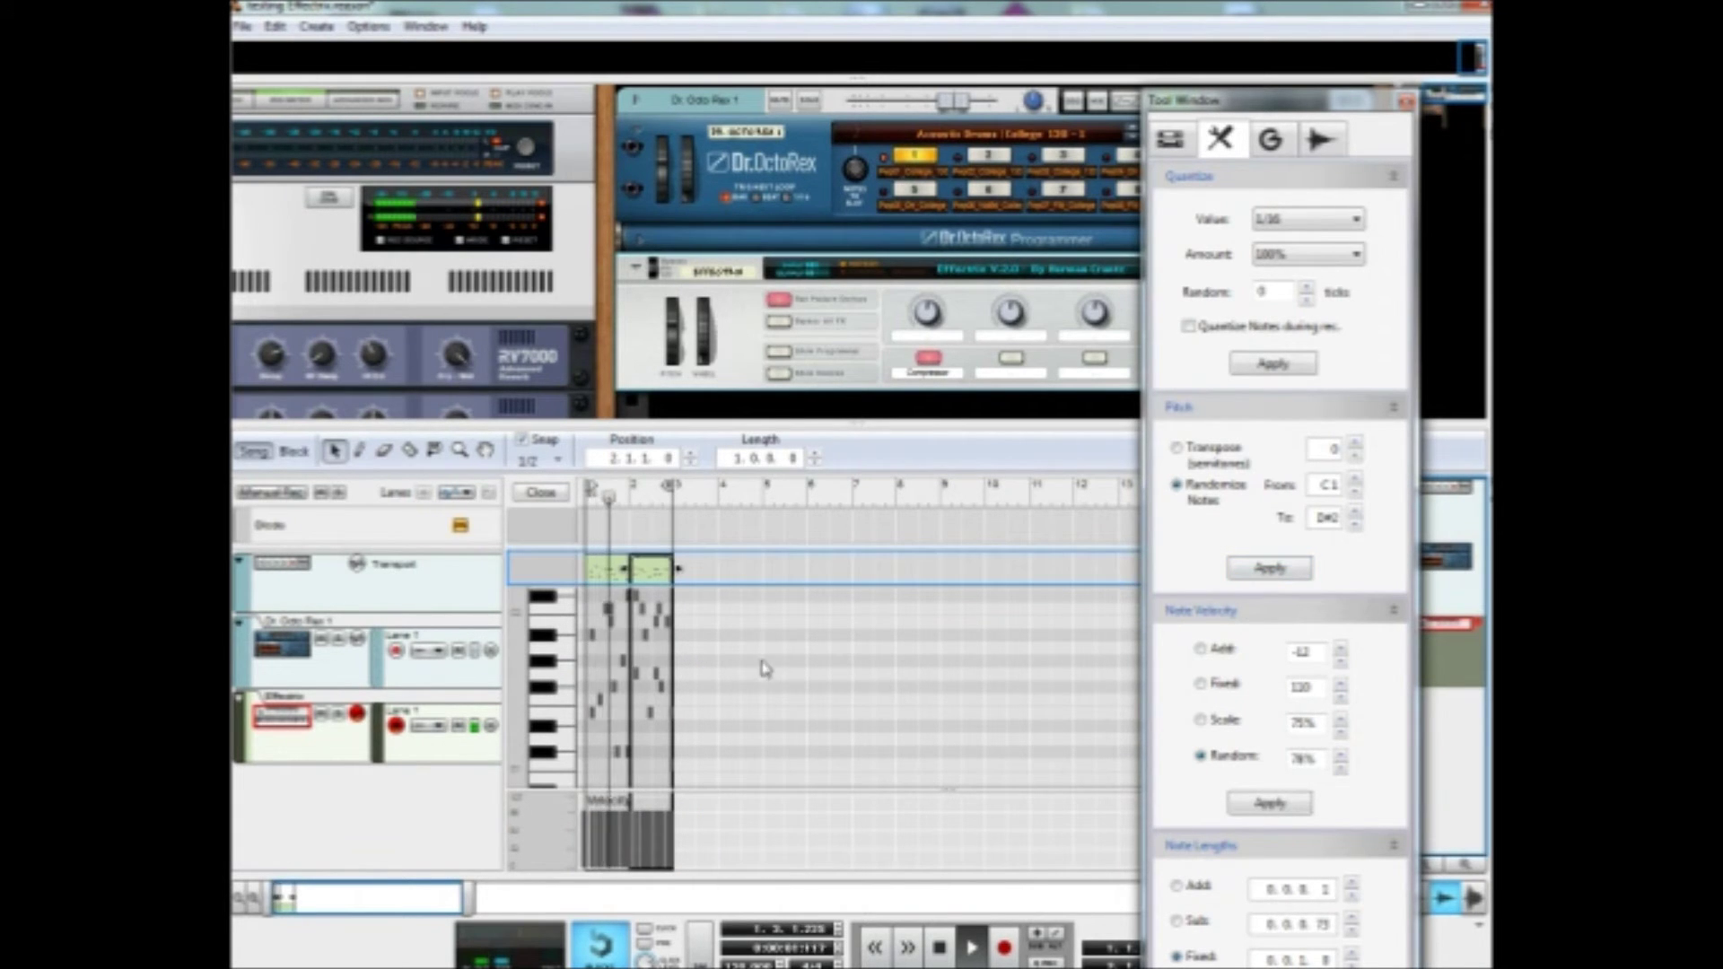
click(1269, 570)
Copy the two one-bar clips to bars 3 and 4 and extend the loop to bar 5
drag(695, 575, 614, 567)
ctrl+drag(650, 569, 740, 569)
alt+click(763, 496)
Open the clip in bar 4 and randomize its note pitches between C1 and D#2
double_click(747, 569)
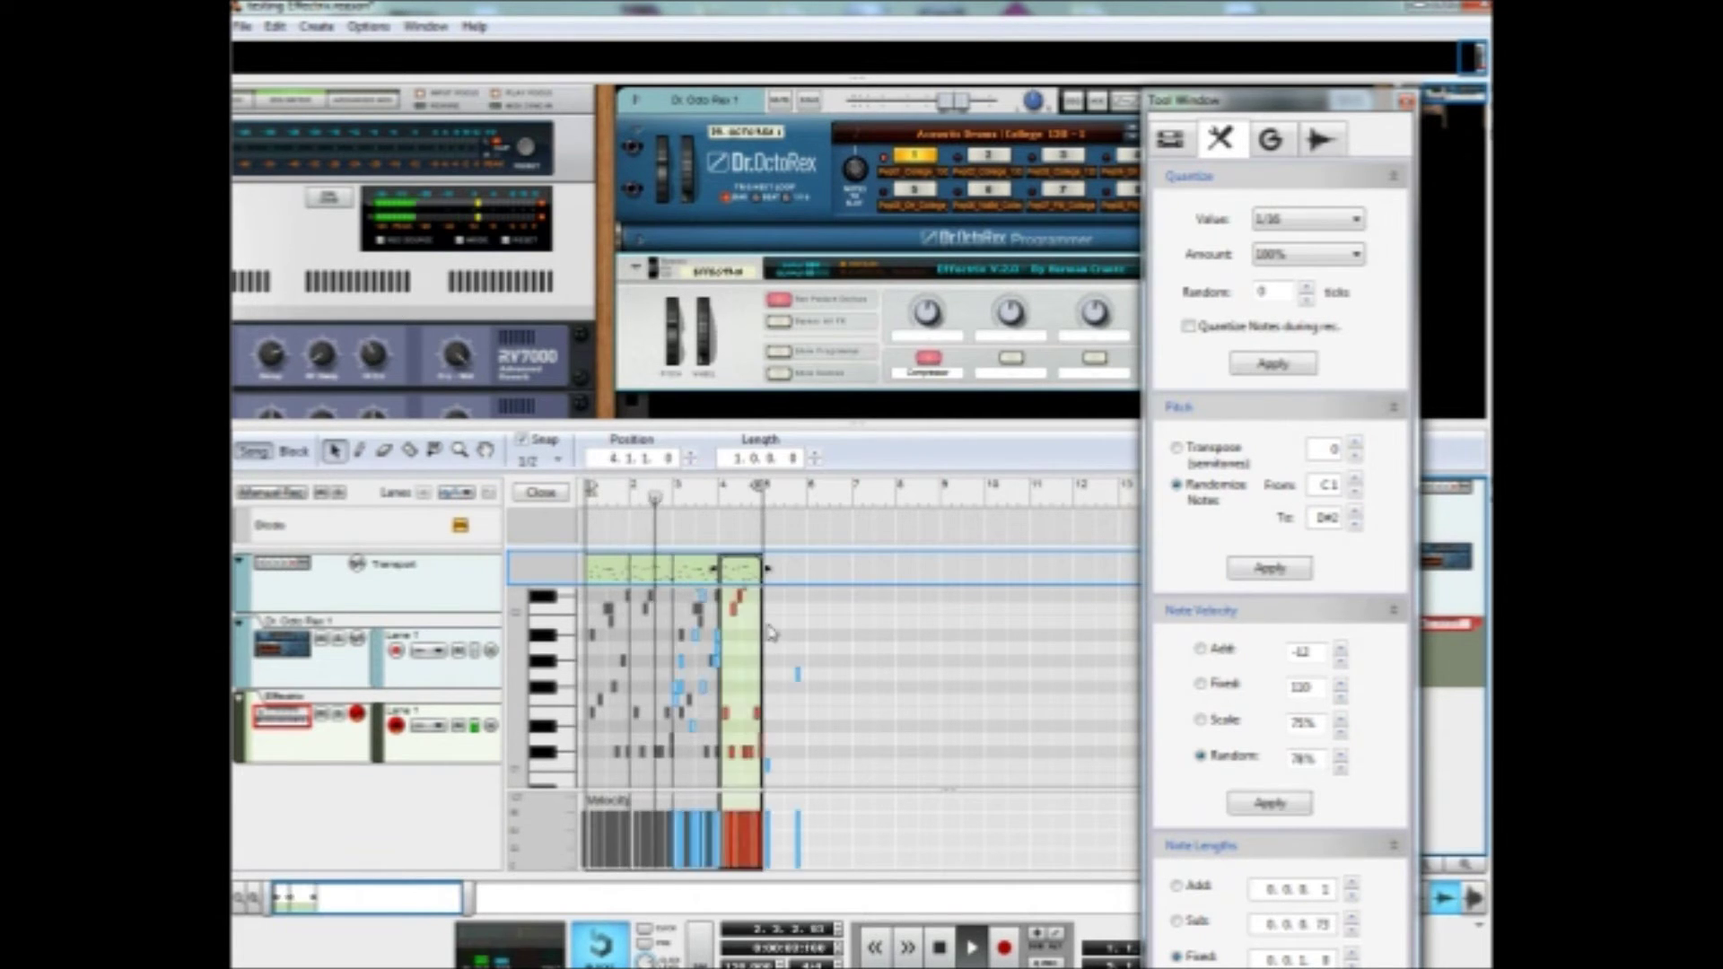
scroll(780, 633, up, 1)
click(1270, 568)
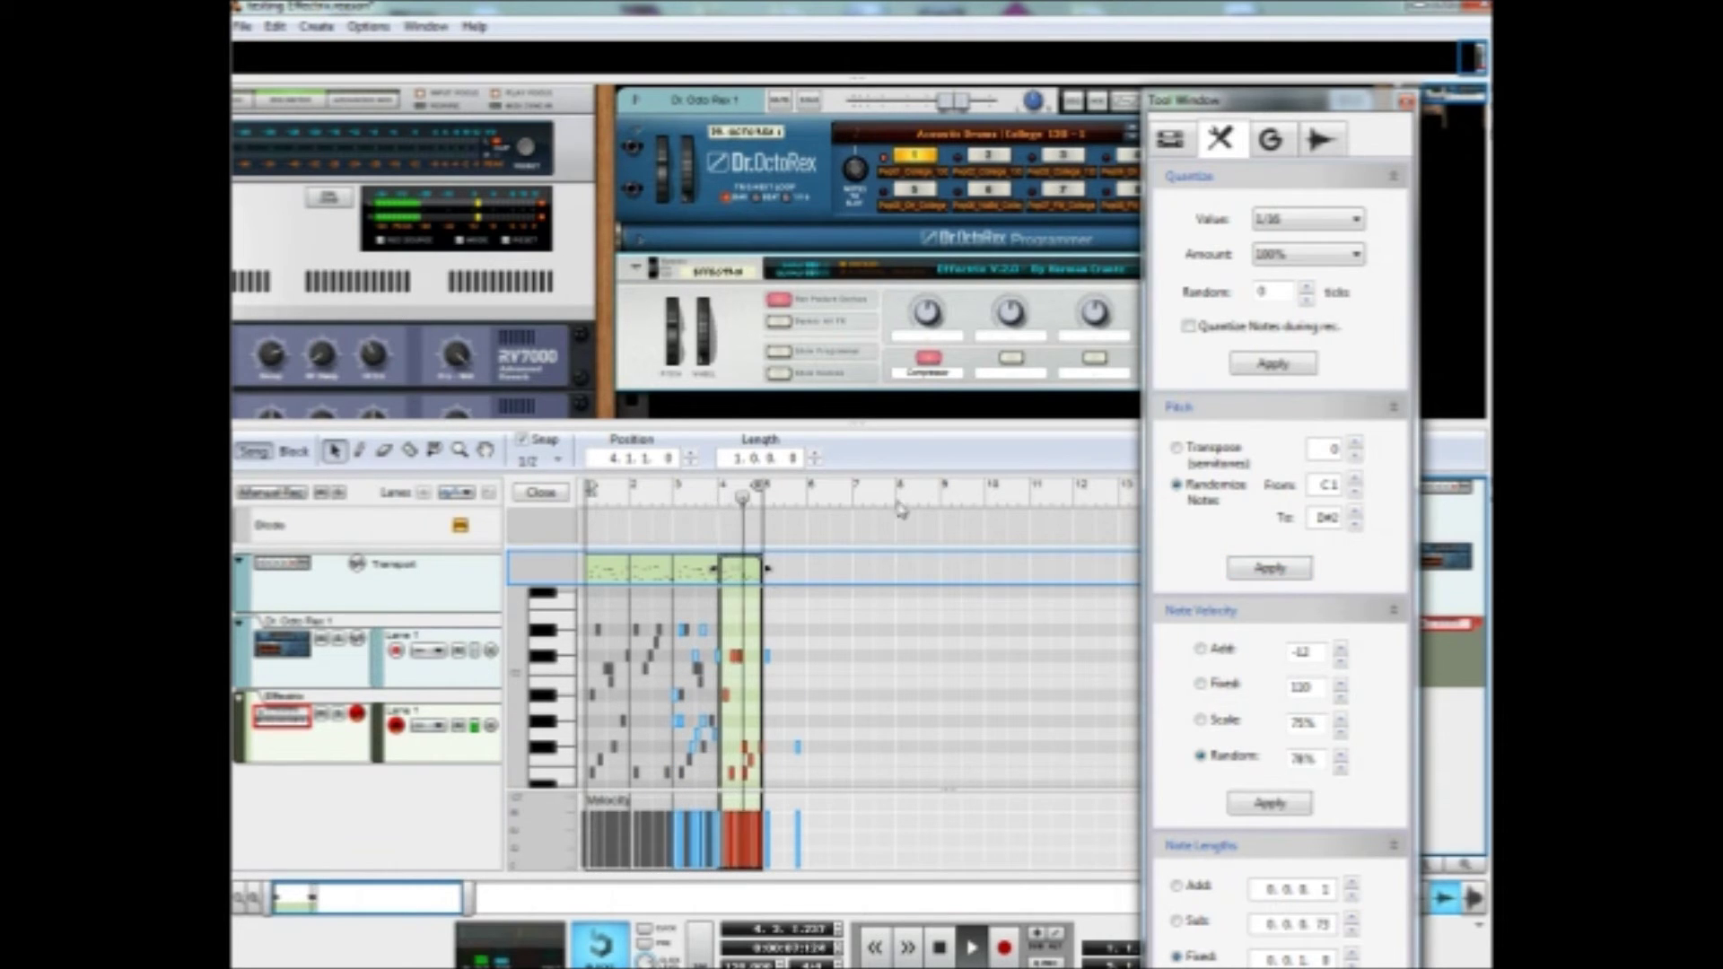
click(1267, 575)
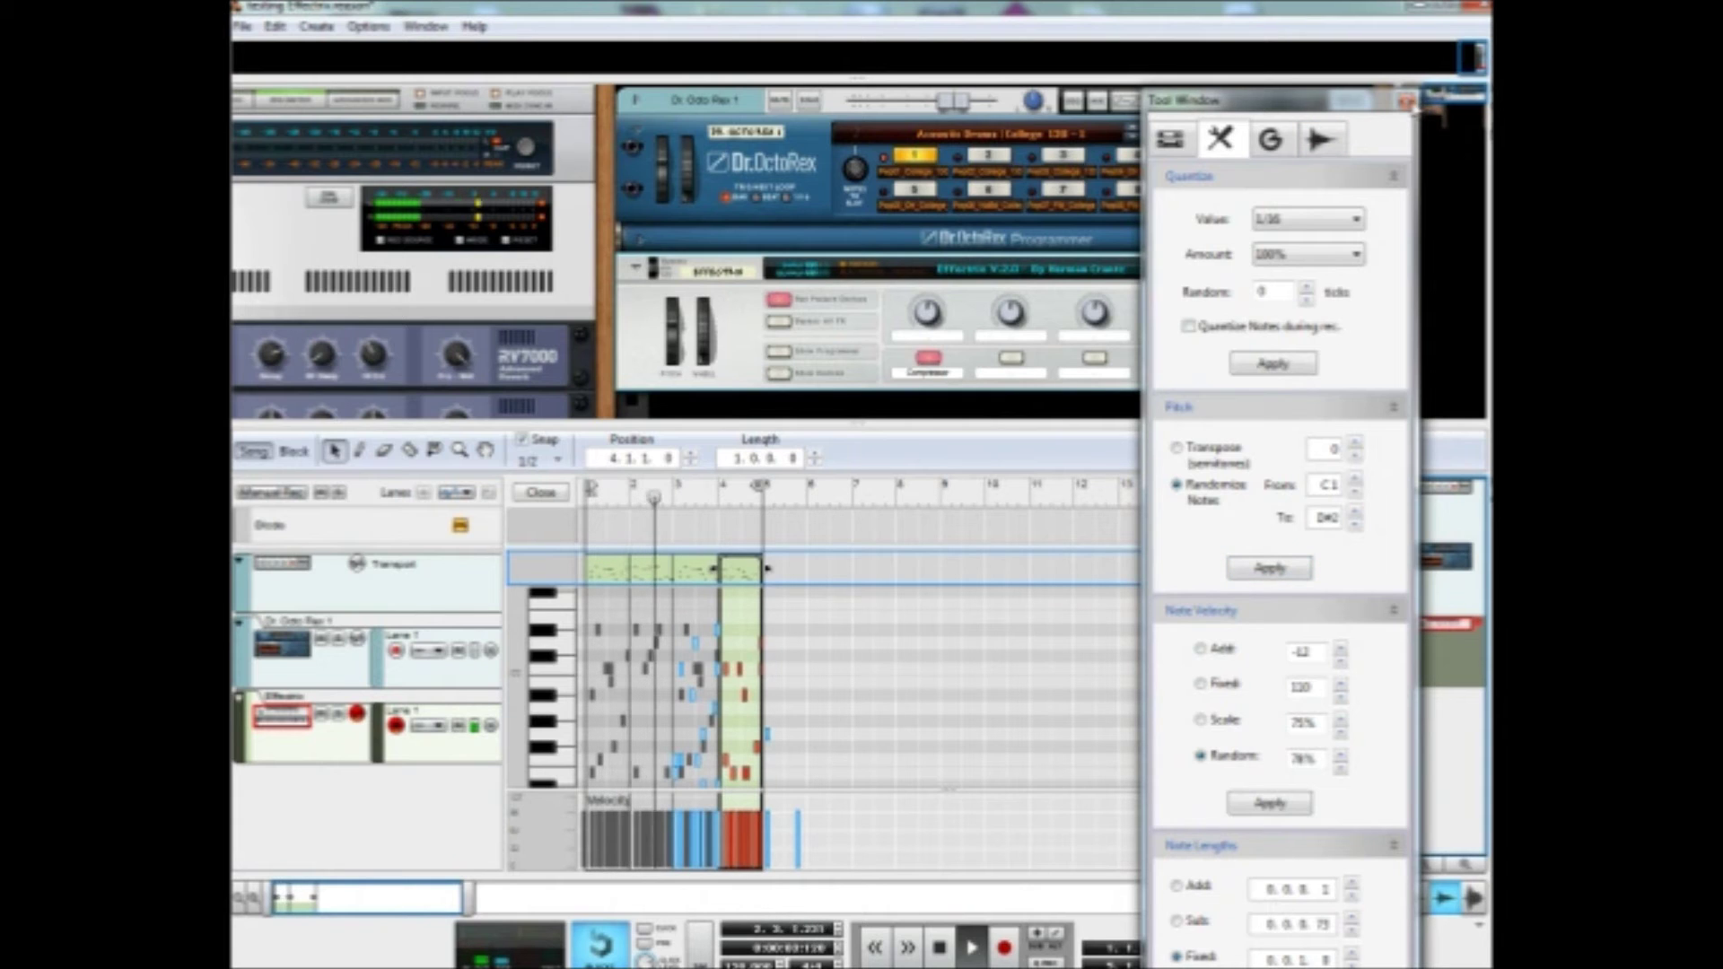
Close the Tool Window, check the Combinator's fourth rotary and stop playback
click(1406, 100)
click(1176, 314)
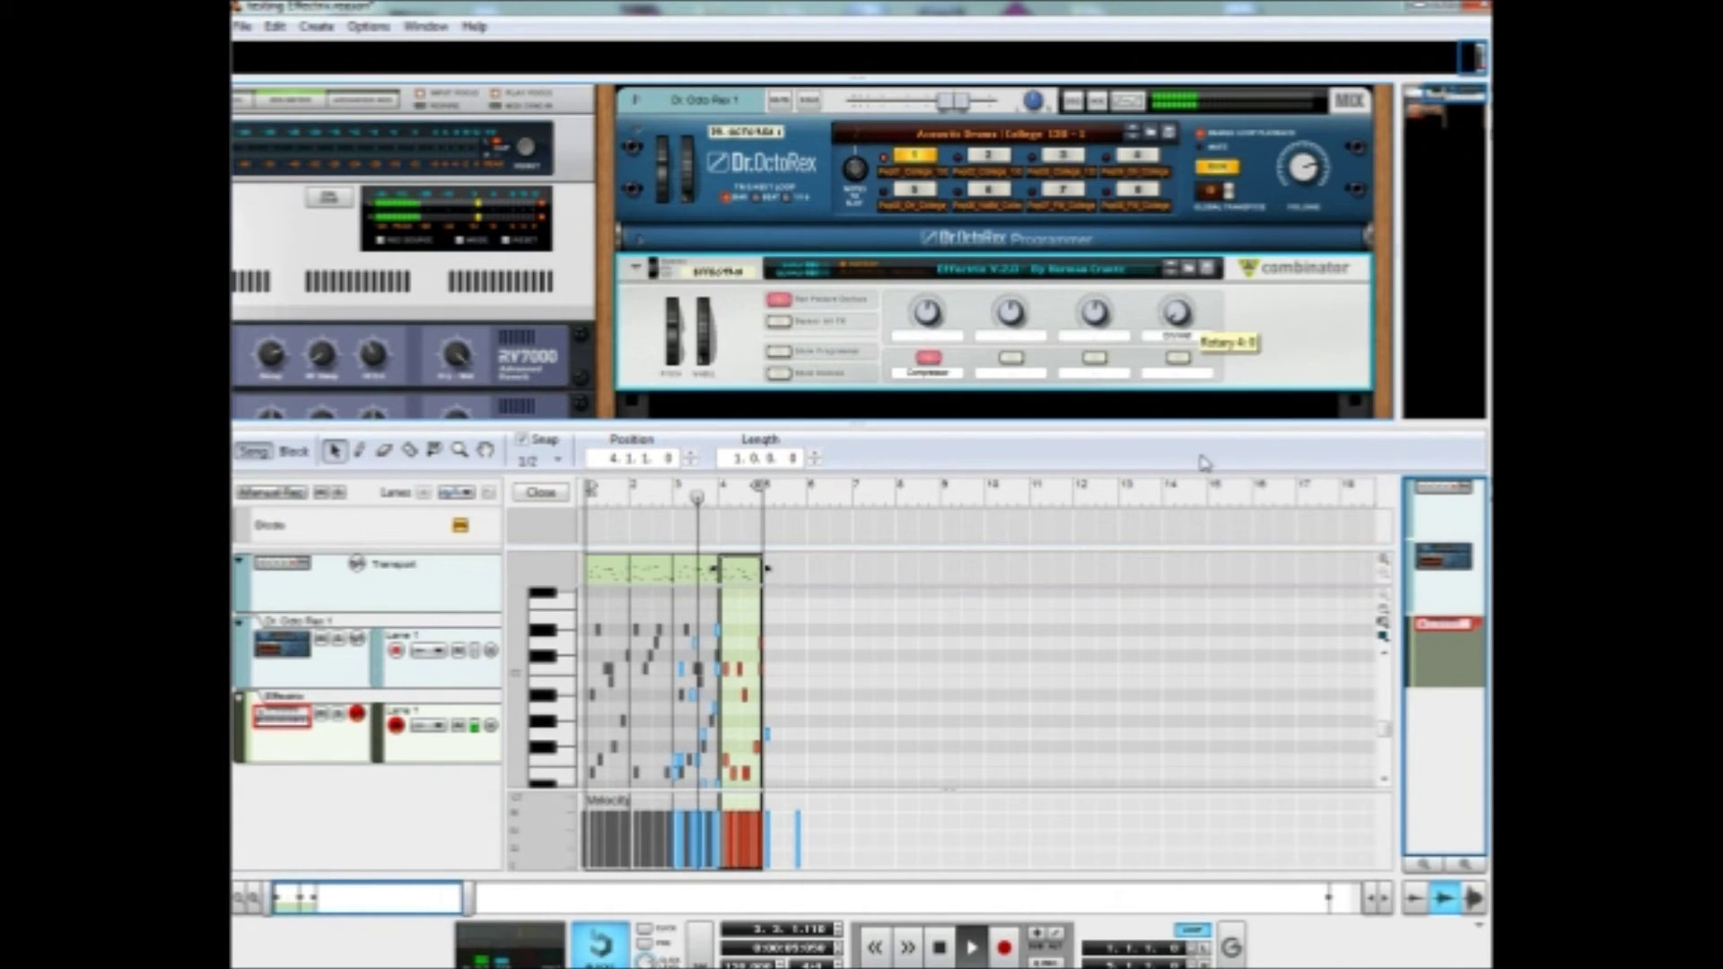
key(space)
Load the Music Loops | Moogerized 125 bpm patch from the Music Loops folder into the Dr. Octo Rex
click(1168, 132)
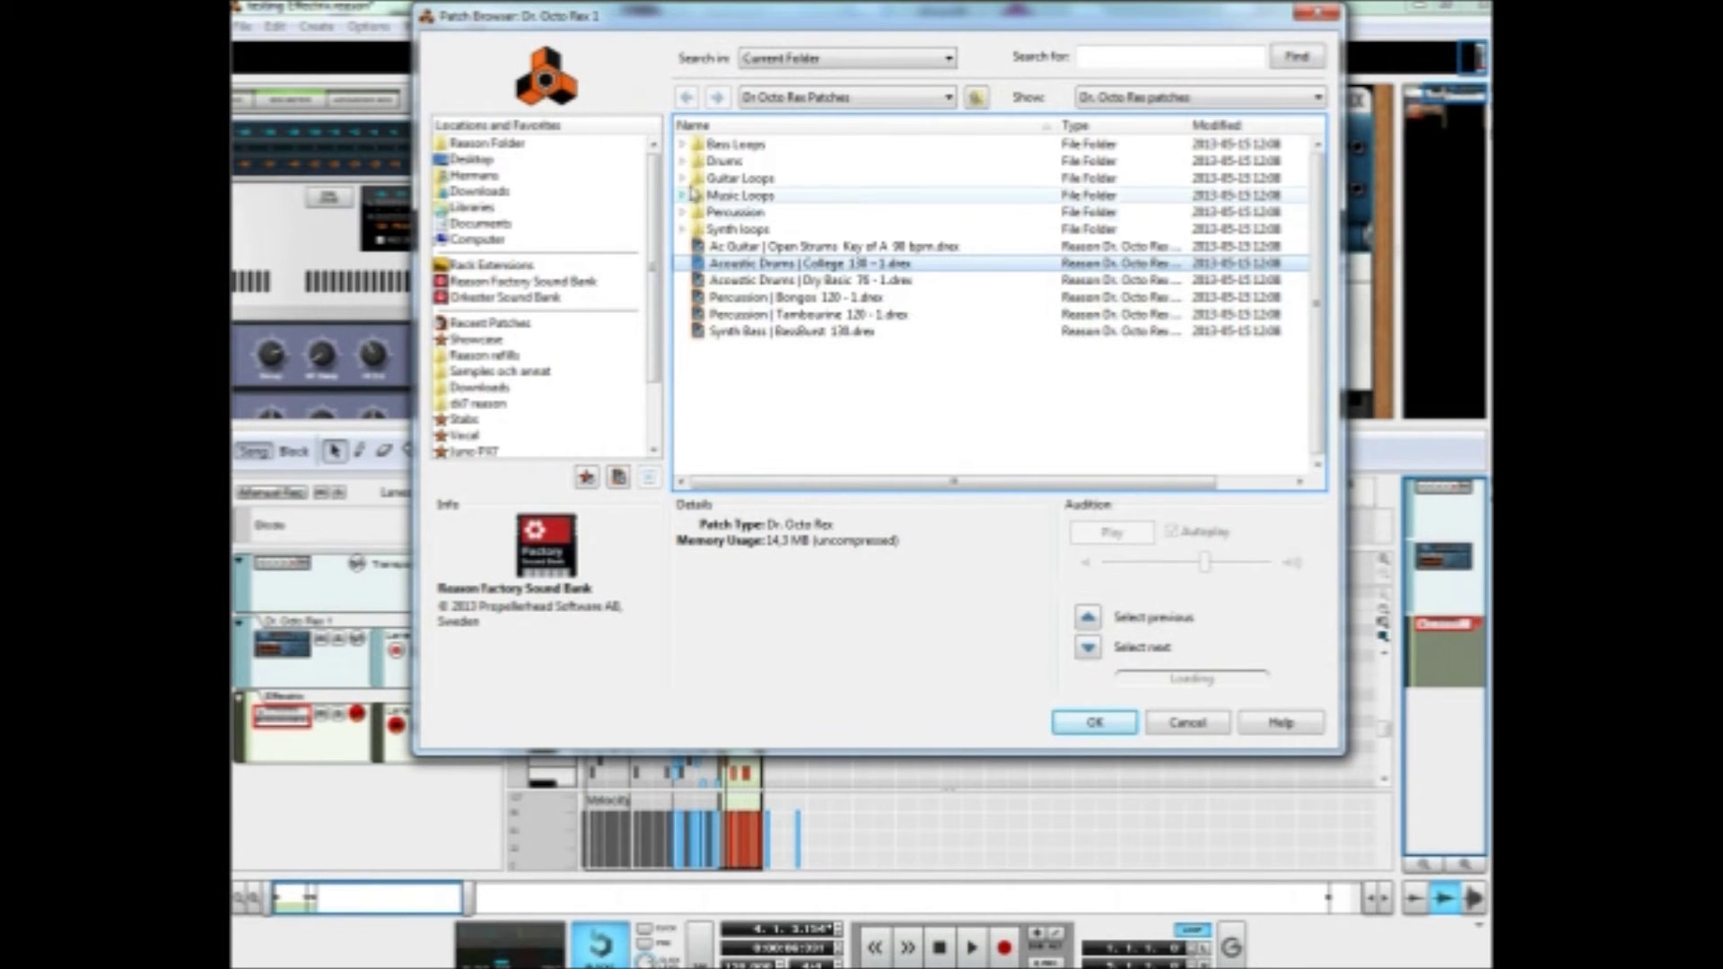
click(683, 195)
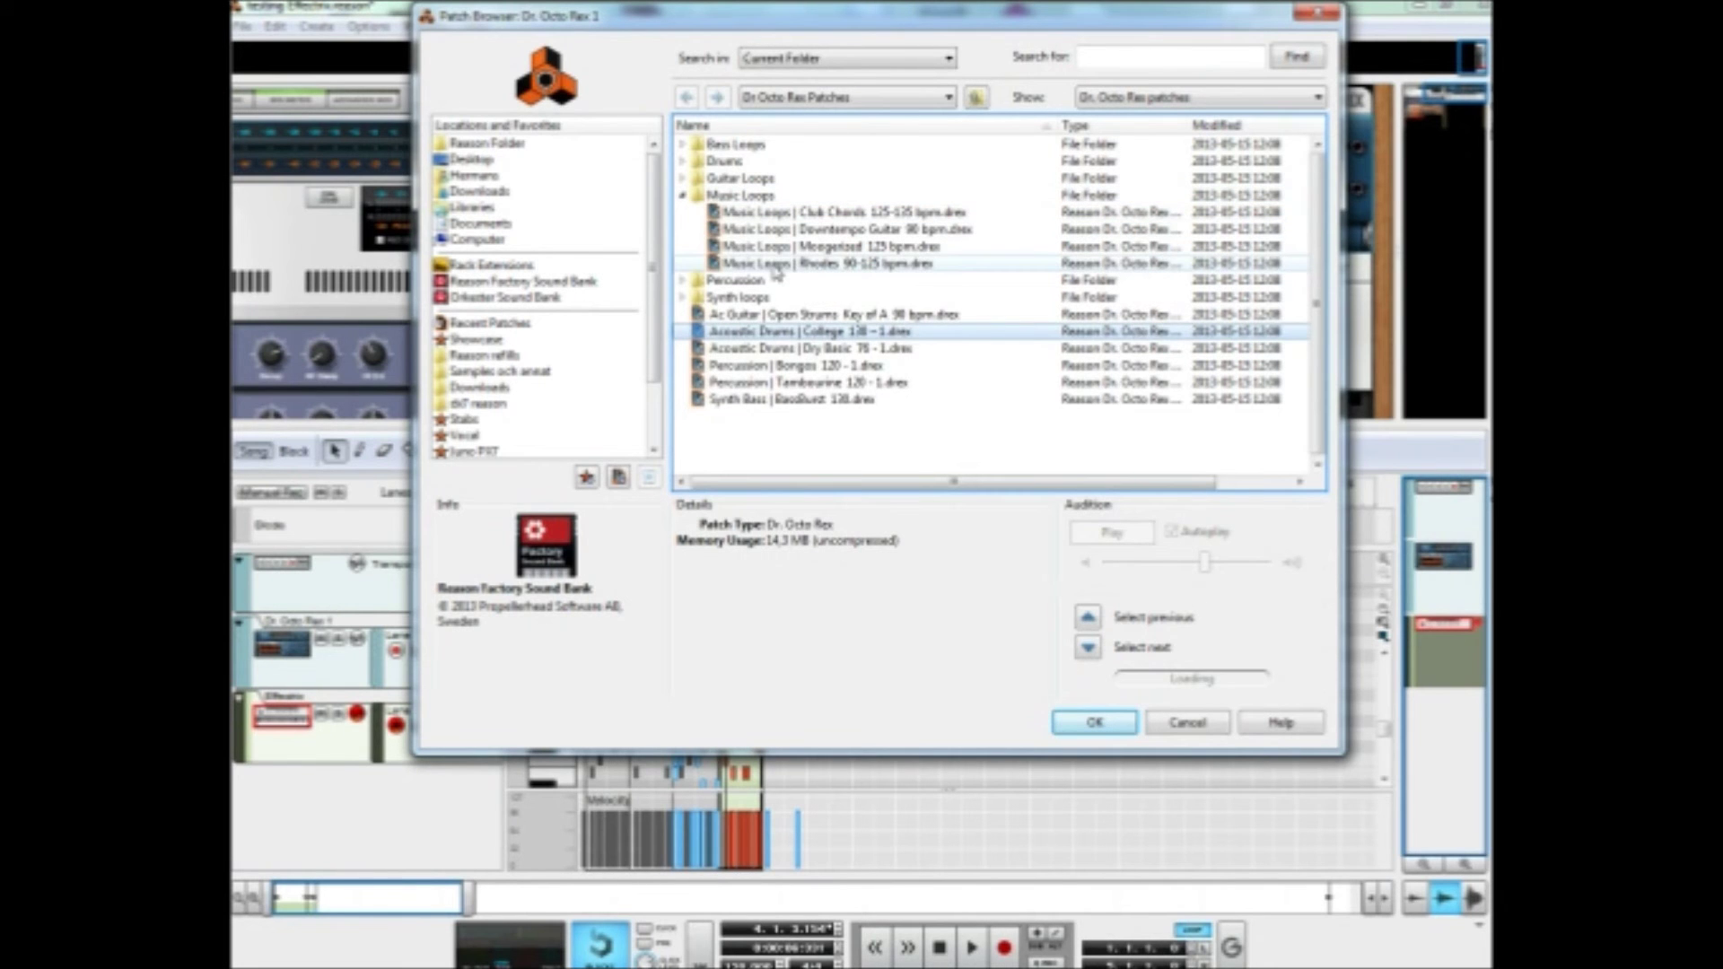
click(836, 263)
click(837, 246)
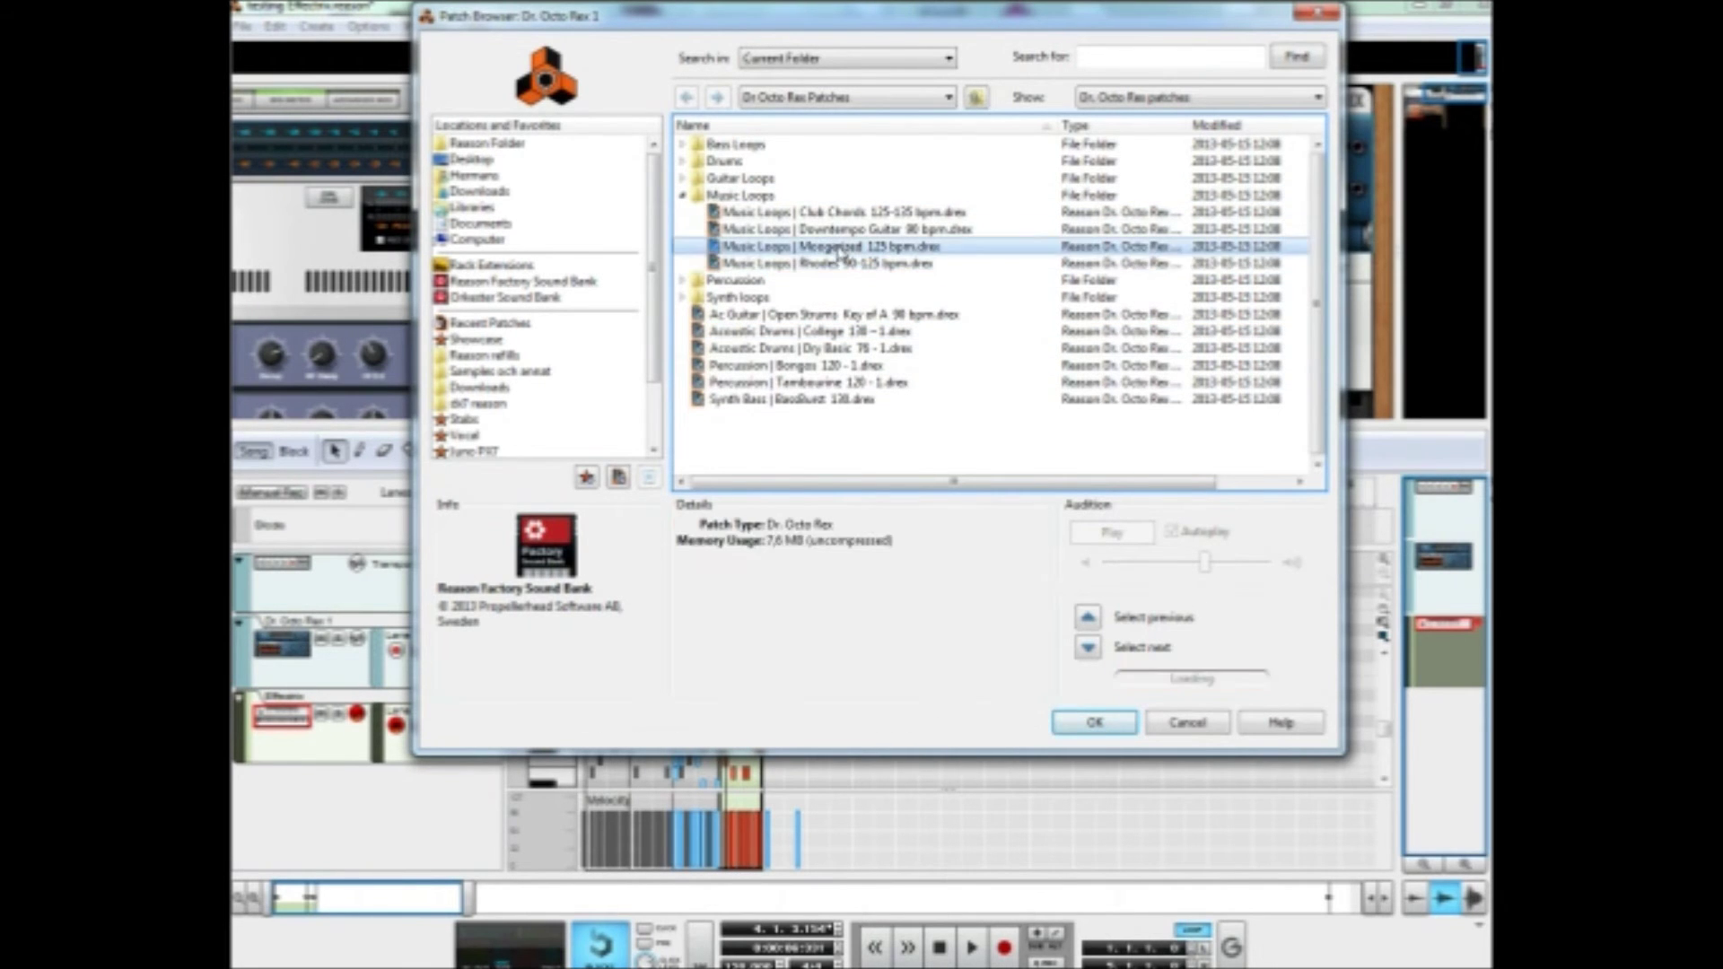
click(1094, 722)
Play the song with the new patch and switch the Dr. Octo Rex to loop slot 2
key(space)
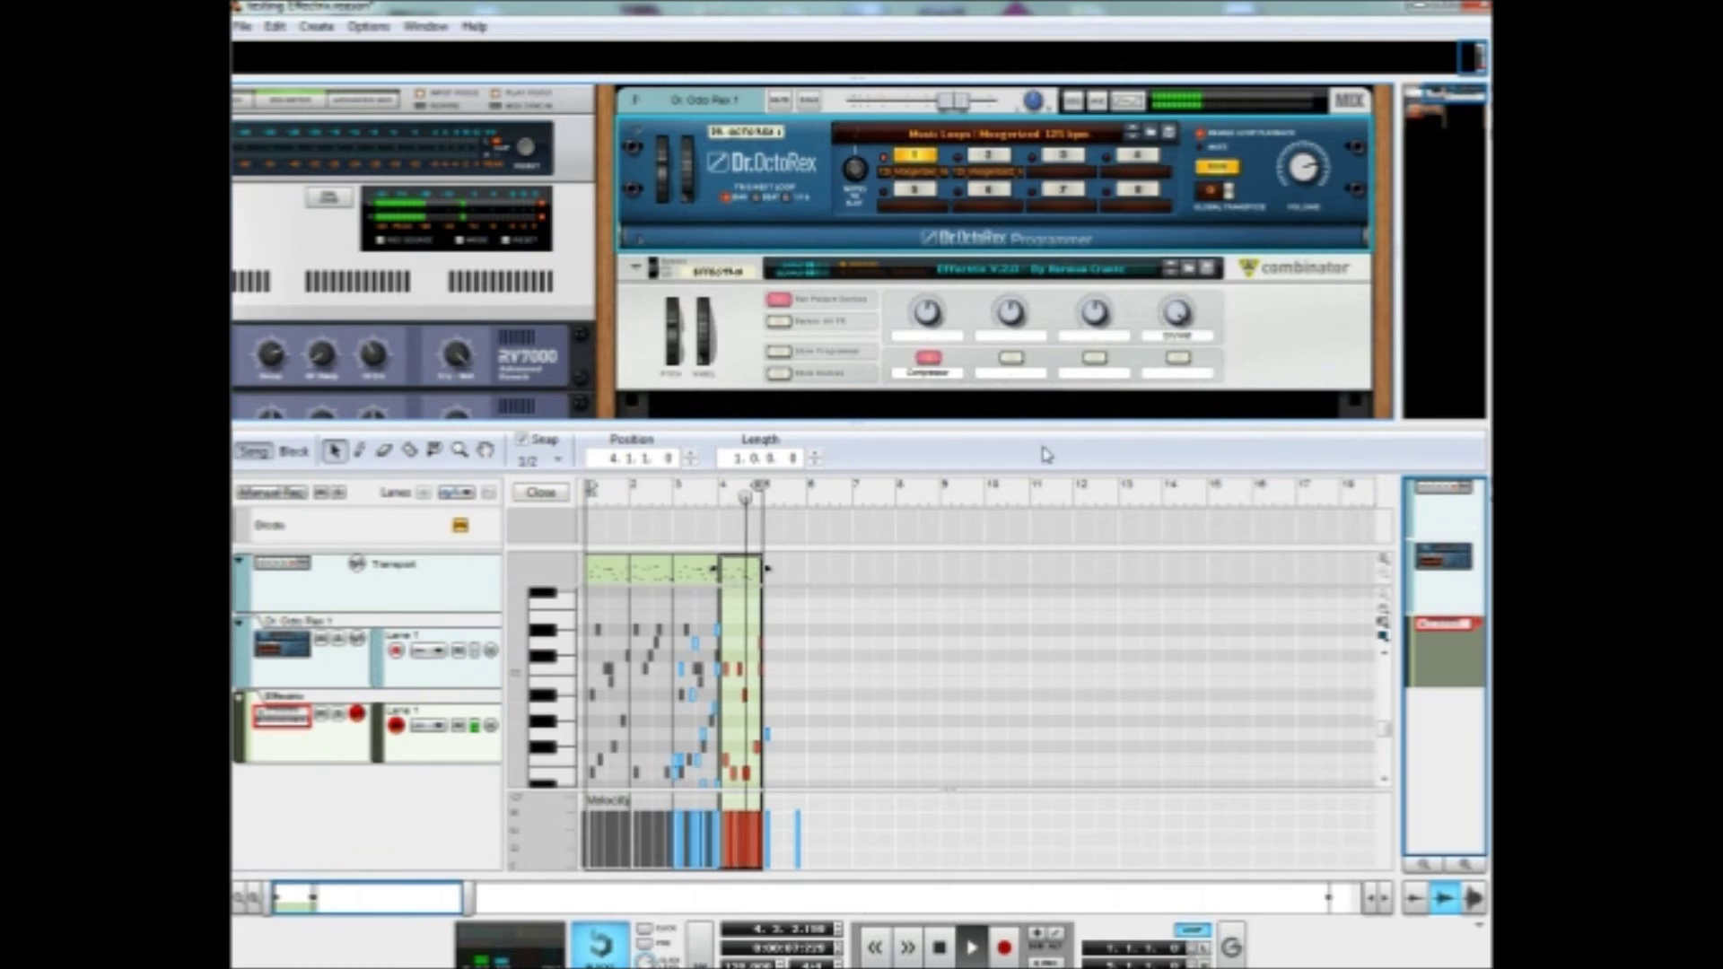
click(1185, 305)
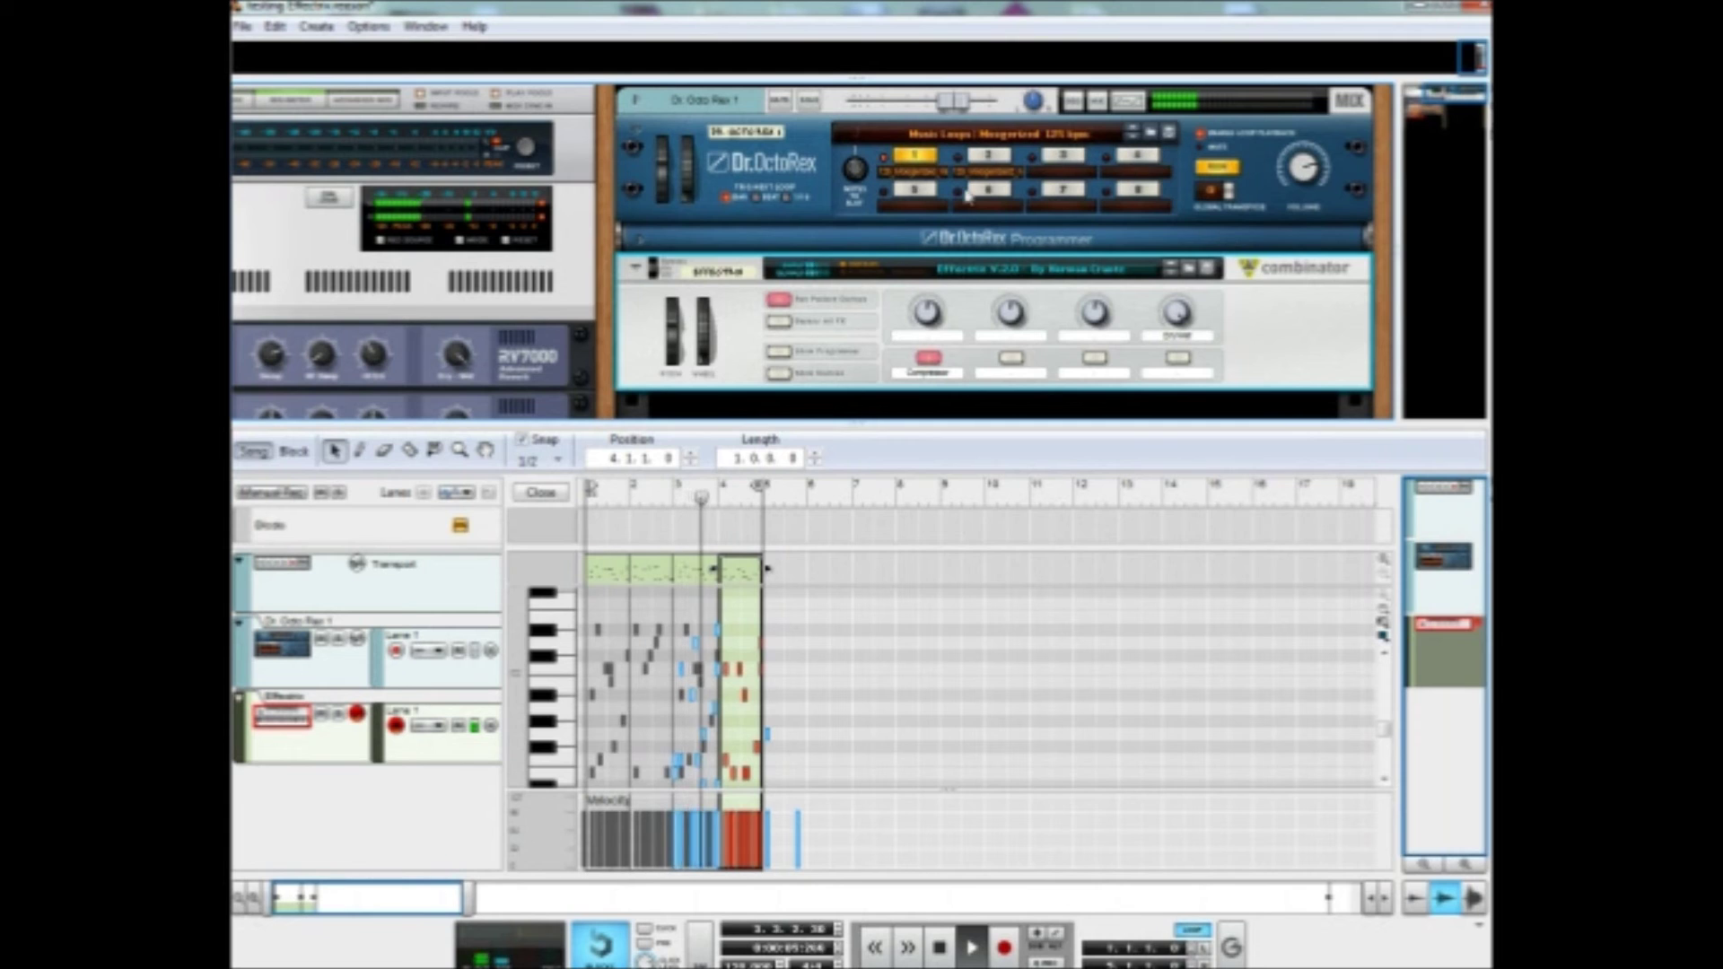
click(1227, 243)
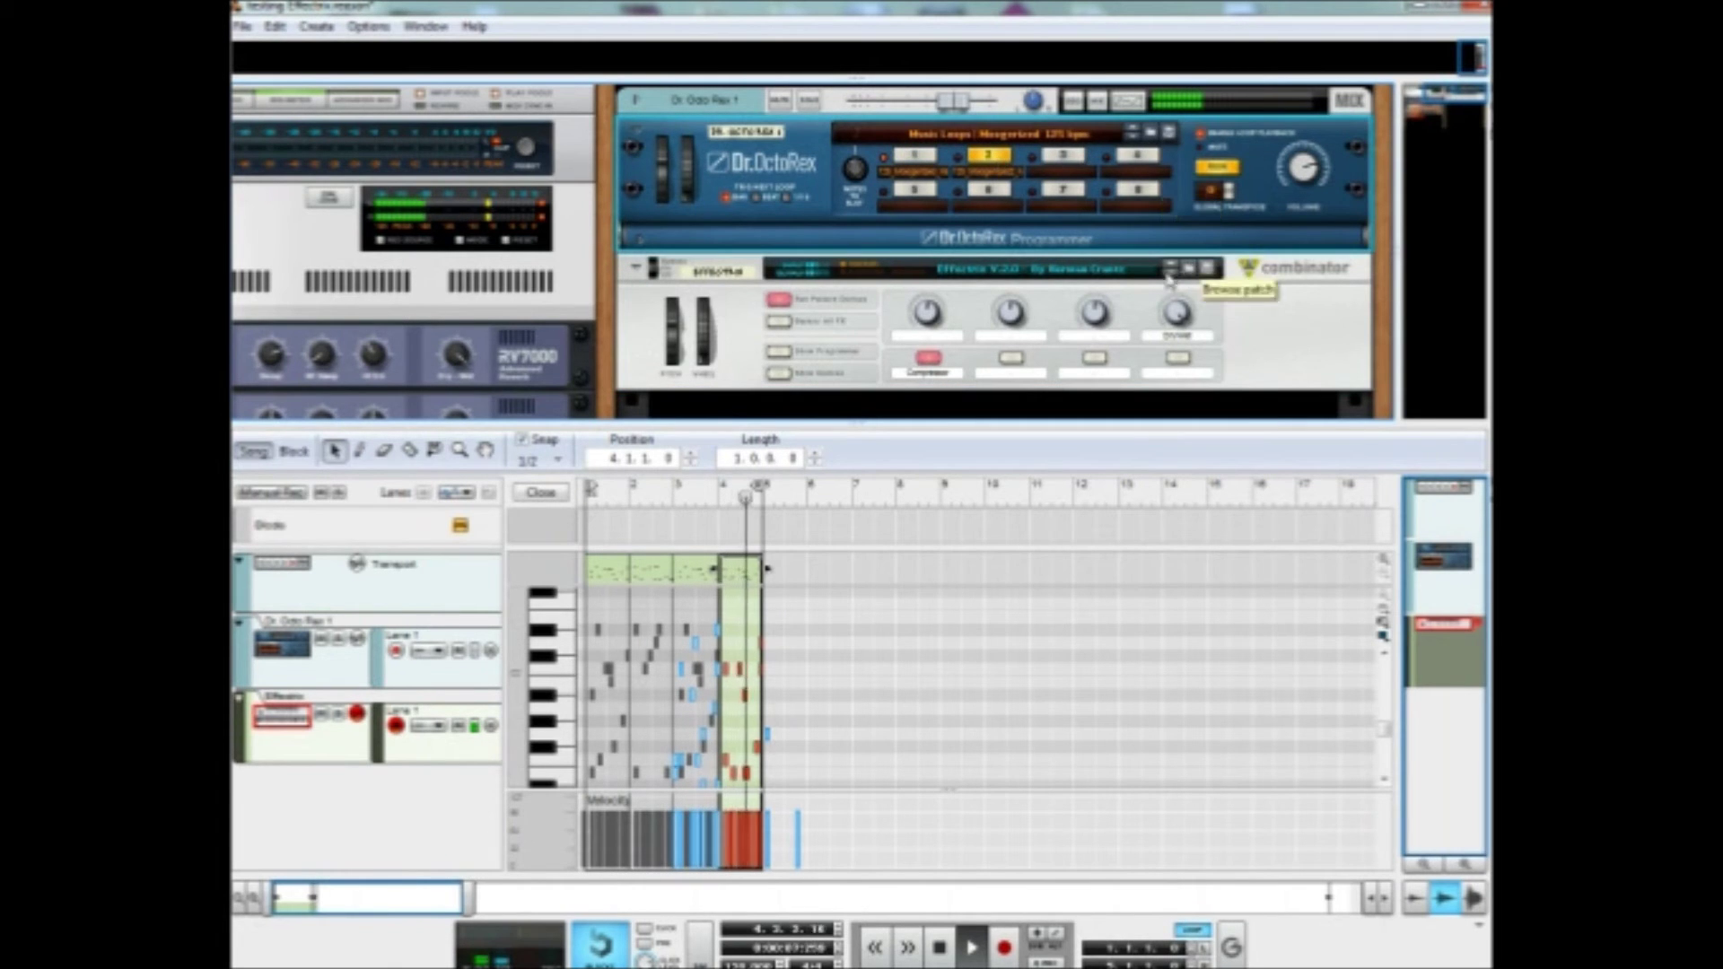
Load the El Guitar | Harvey Key of C 106 bpm patch from Guitar Loops, Electric Rhythm Guitar, Harvey Muted, Major Scales into the Dr. Octo Rex
click(1153, 134)
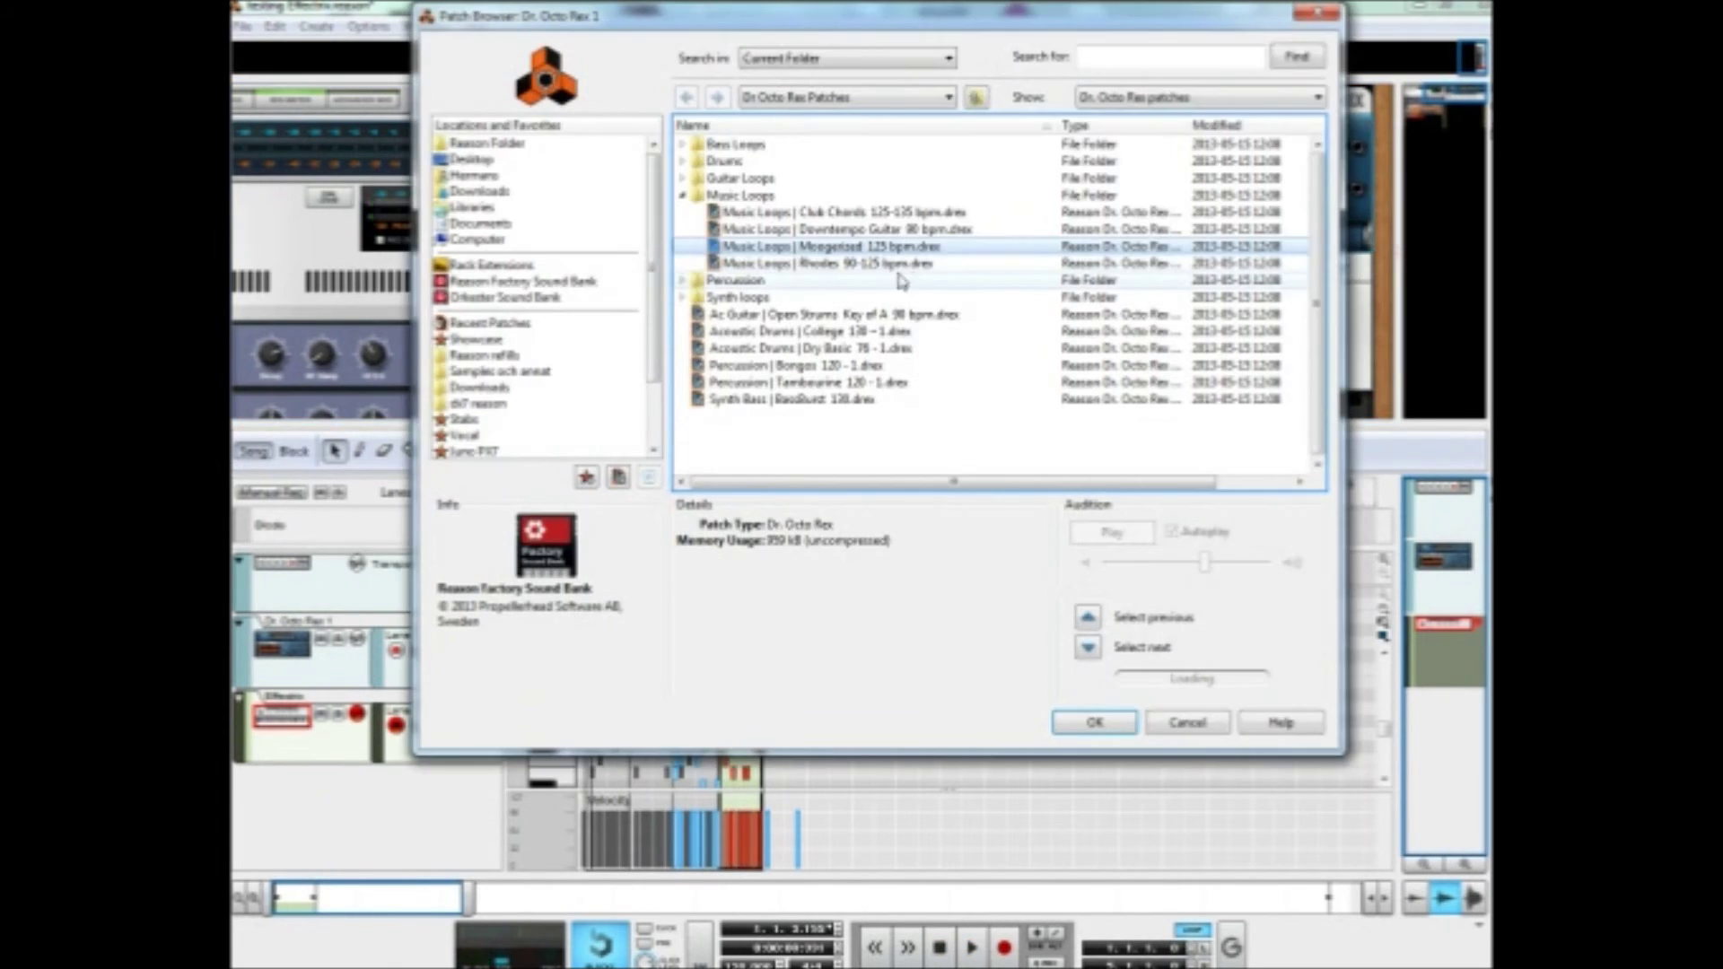
click(683, 178)
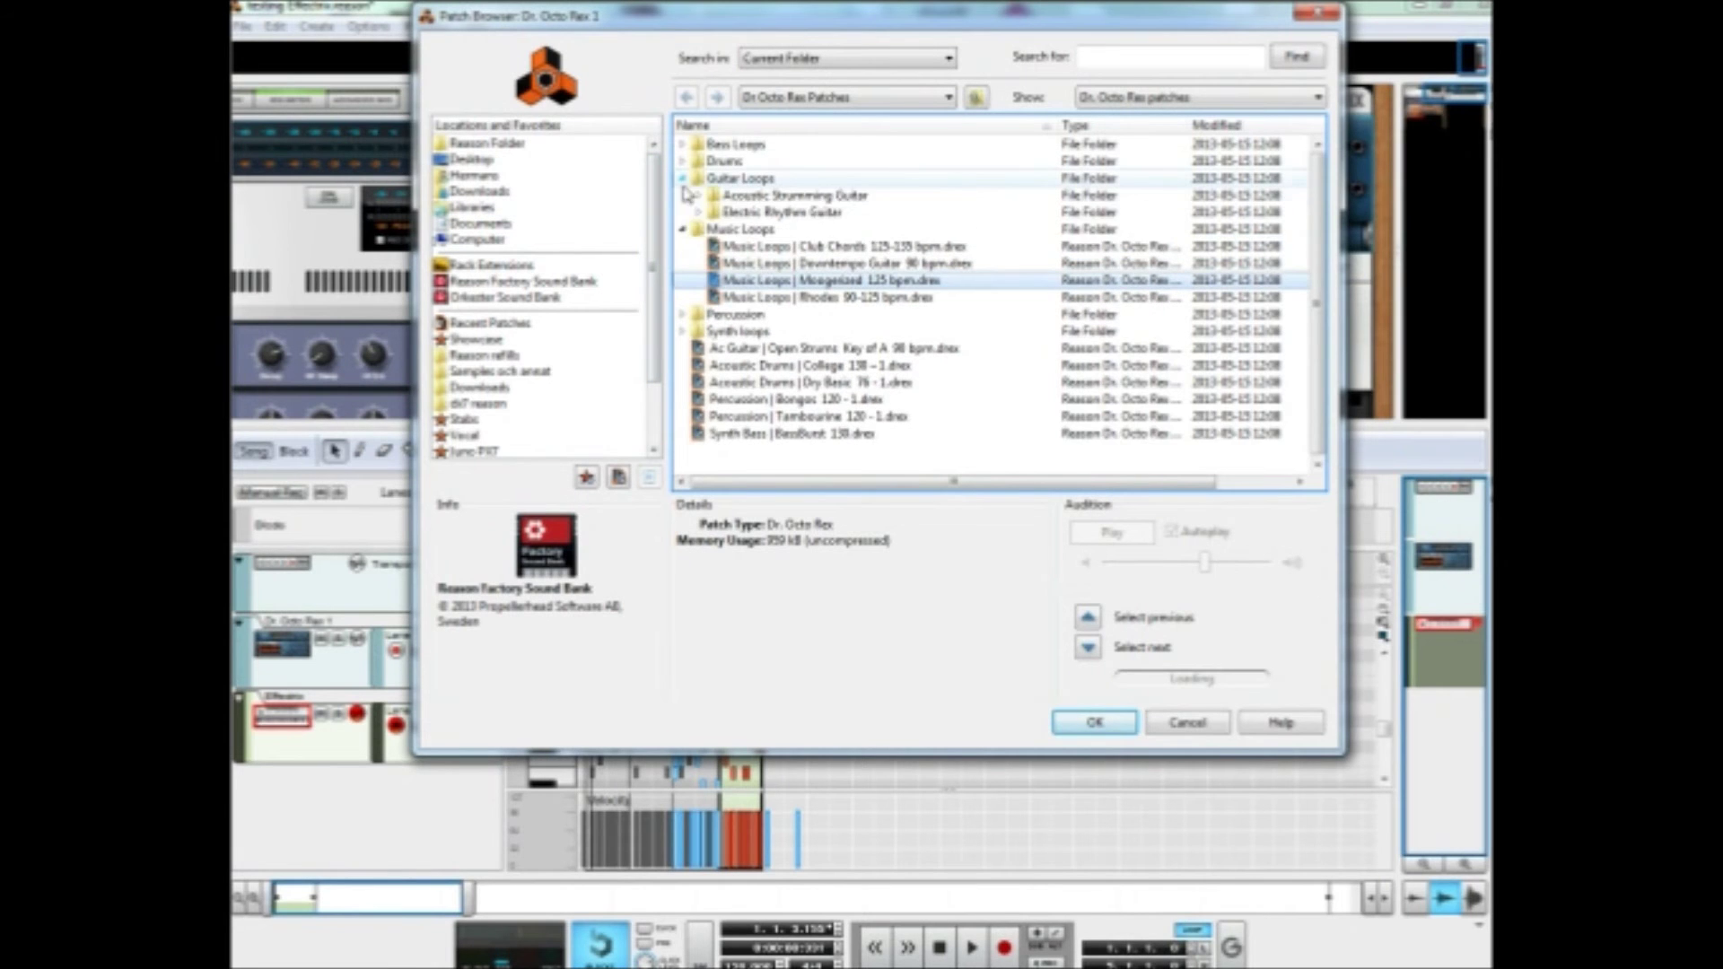
click(699, 213)
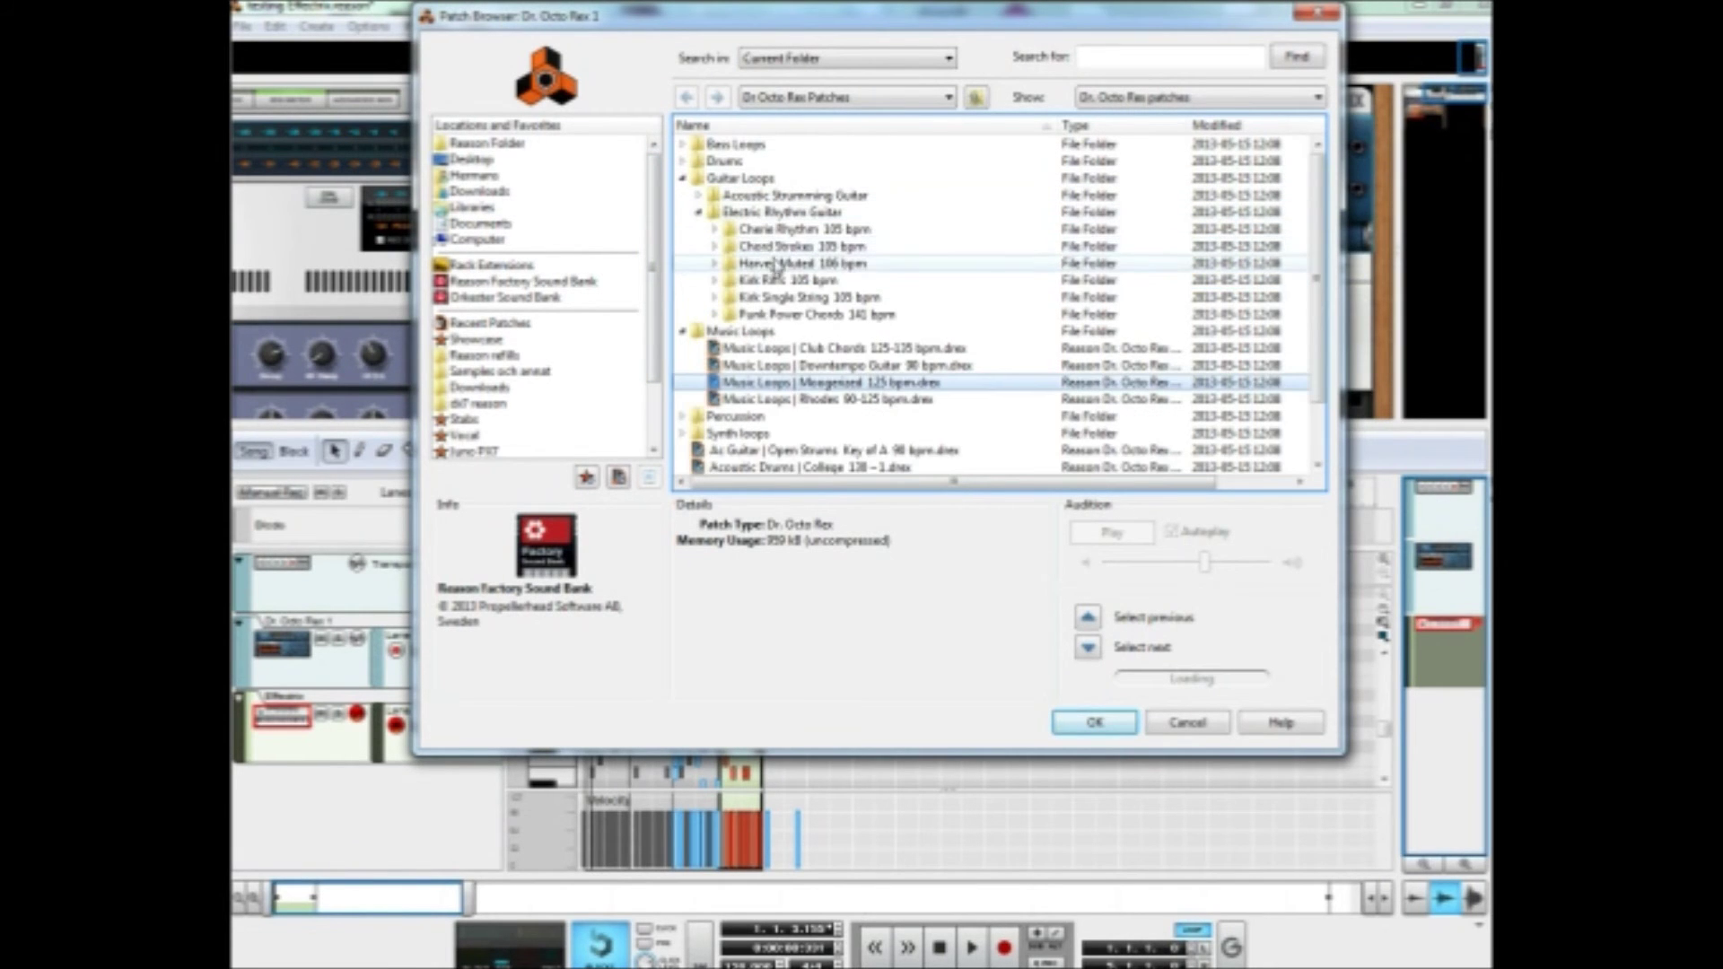
click(727, 266)
click(716, 264)
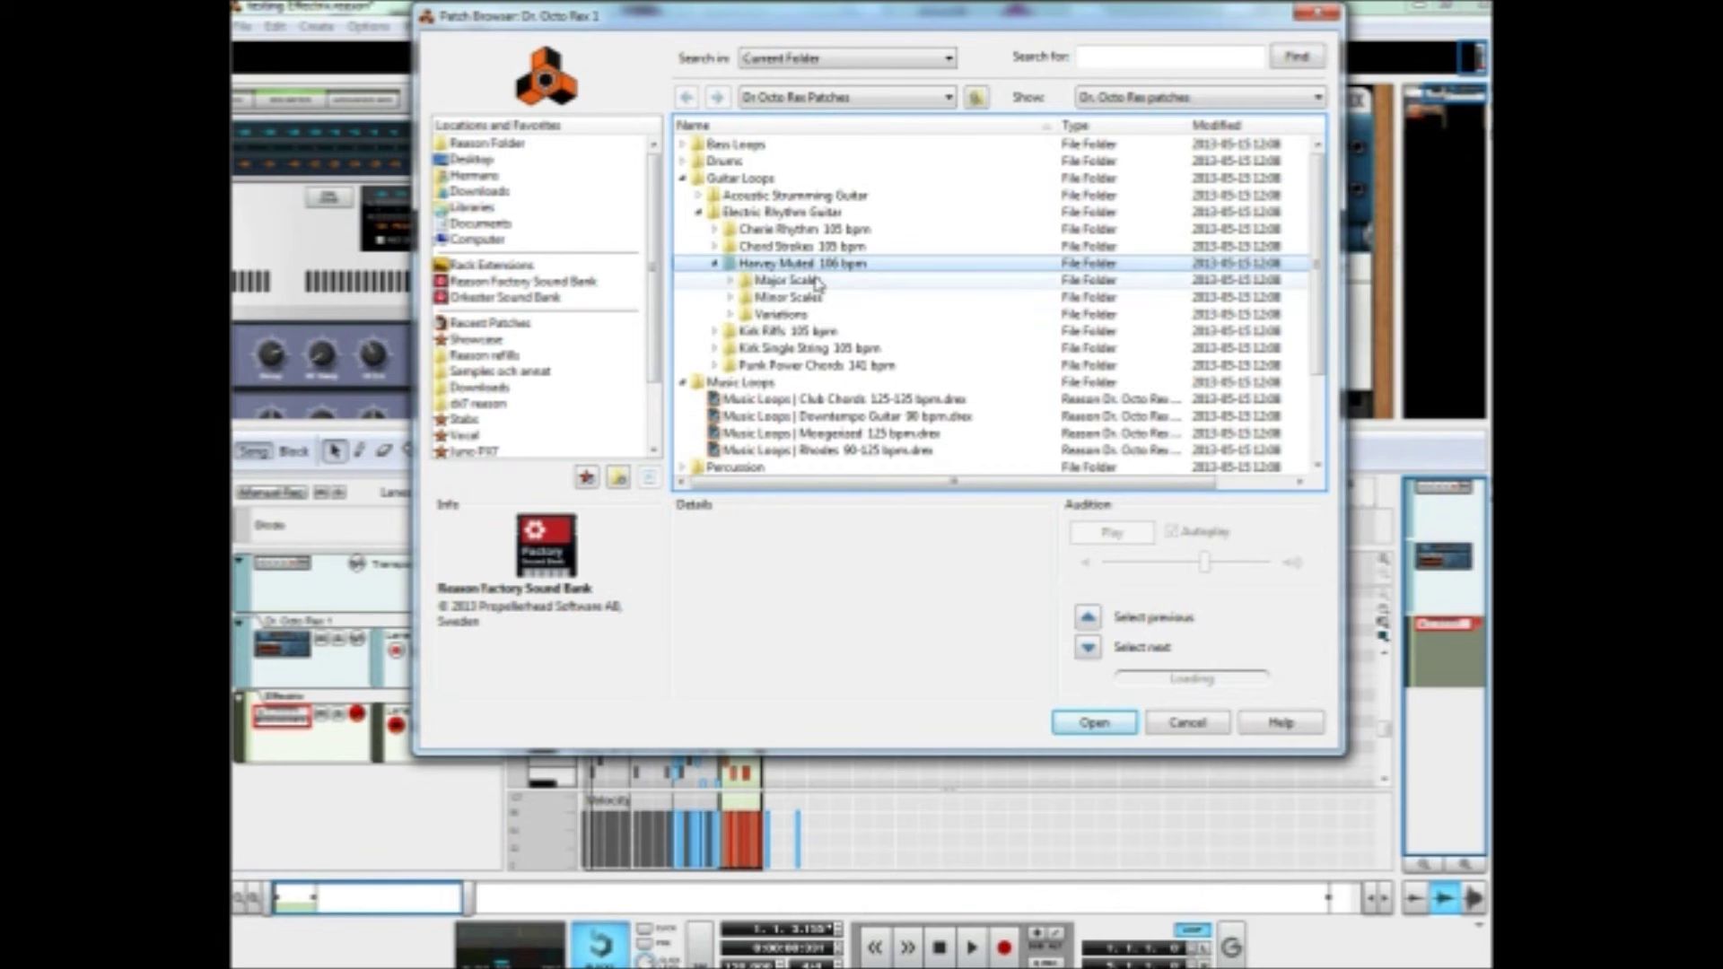
click(732, 281)
click(732, 281)
click(790, 314)
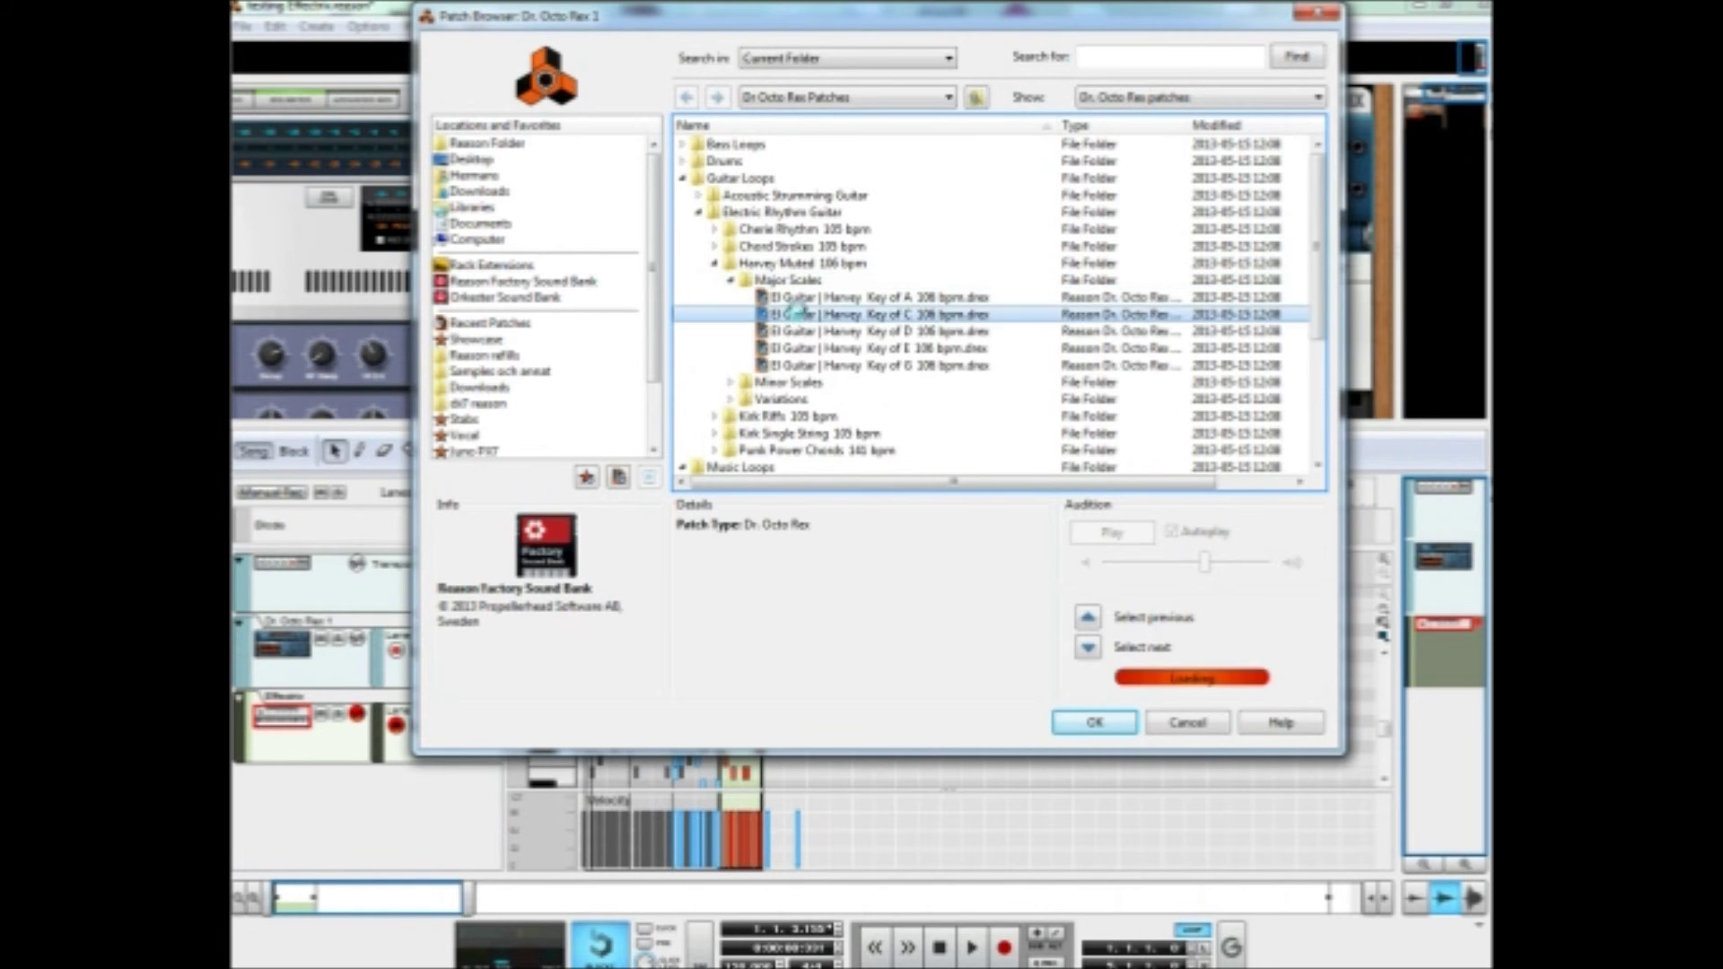
click(1110, 729)
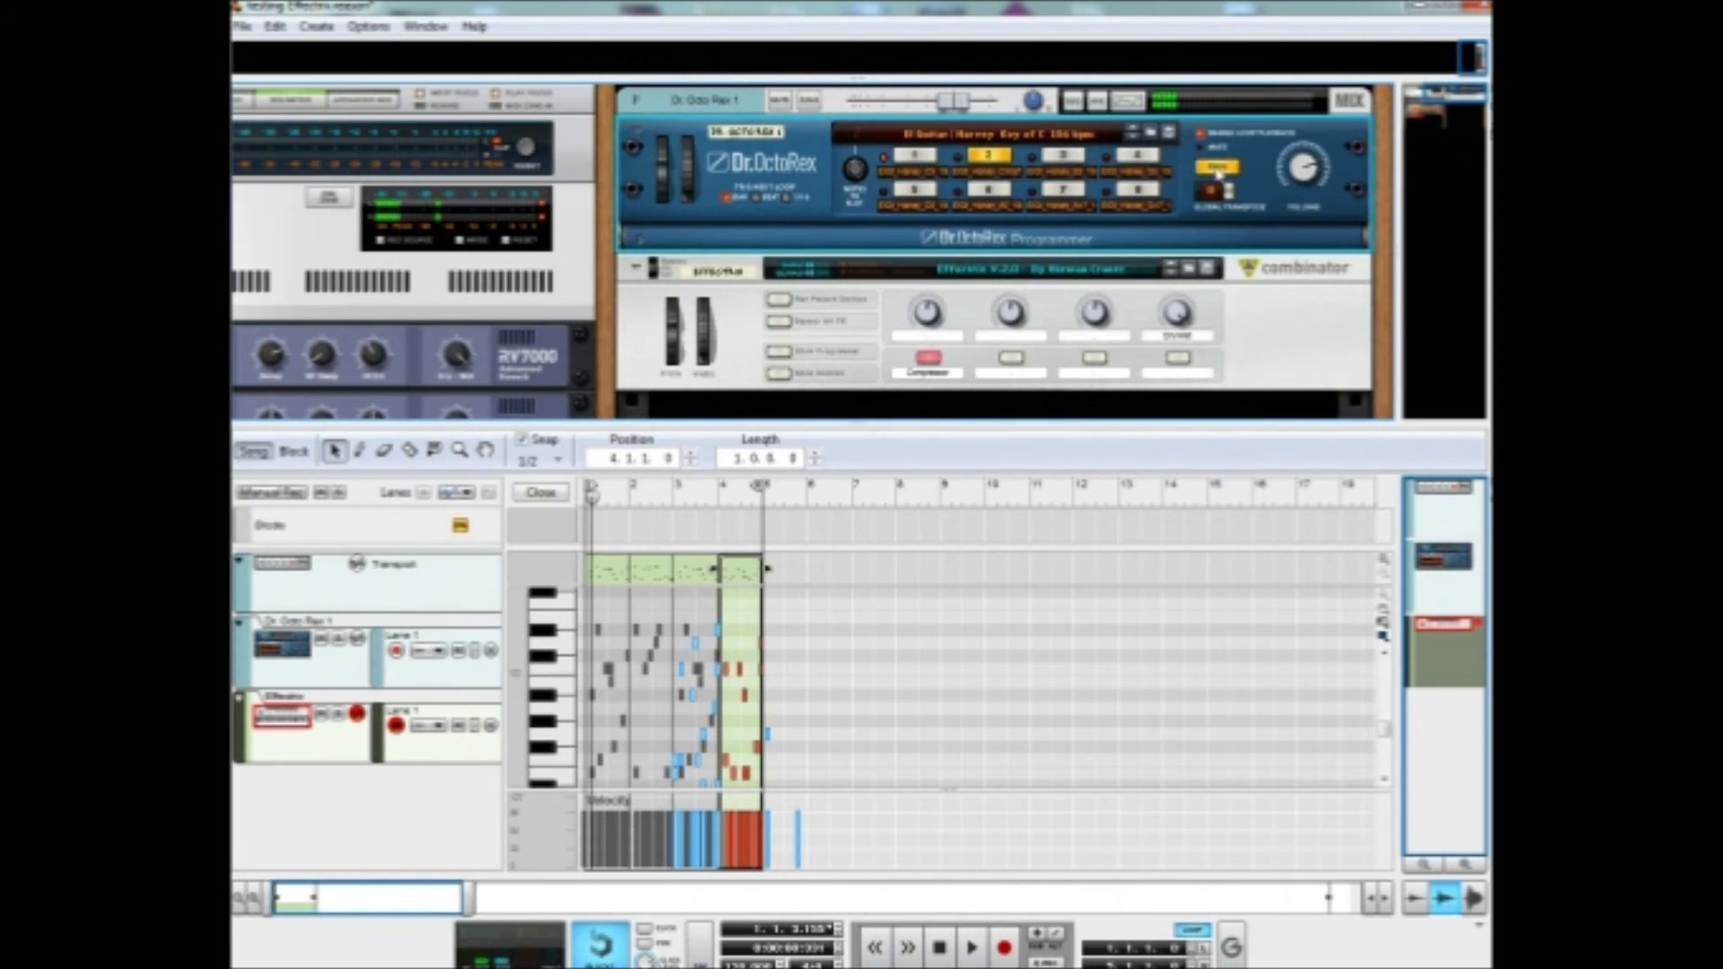
Switch the Dr. Octo Rex to loop slot 1, play the song and check the Combinator's Dry/Wet rotary
click(915, 158)
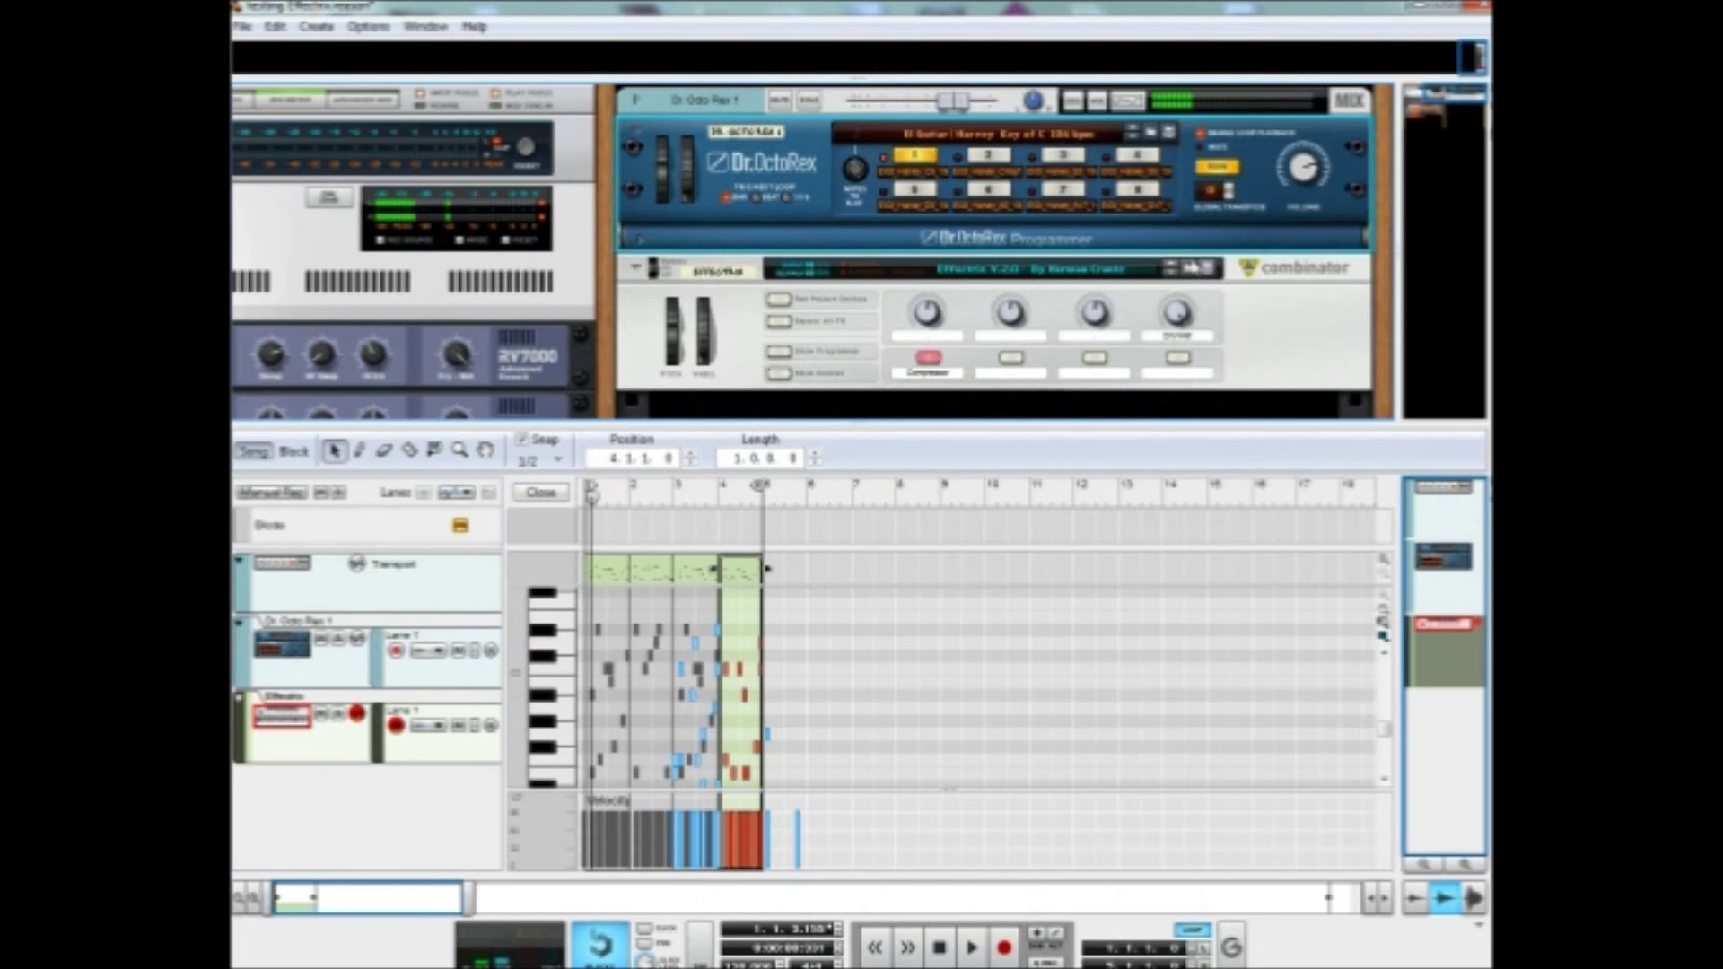
drag(1177, 318, 1189, 401)
key(space)
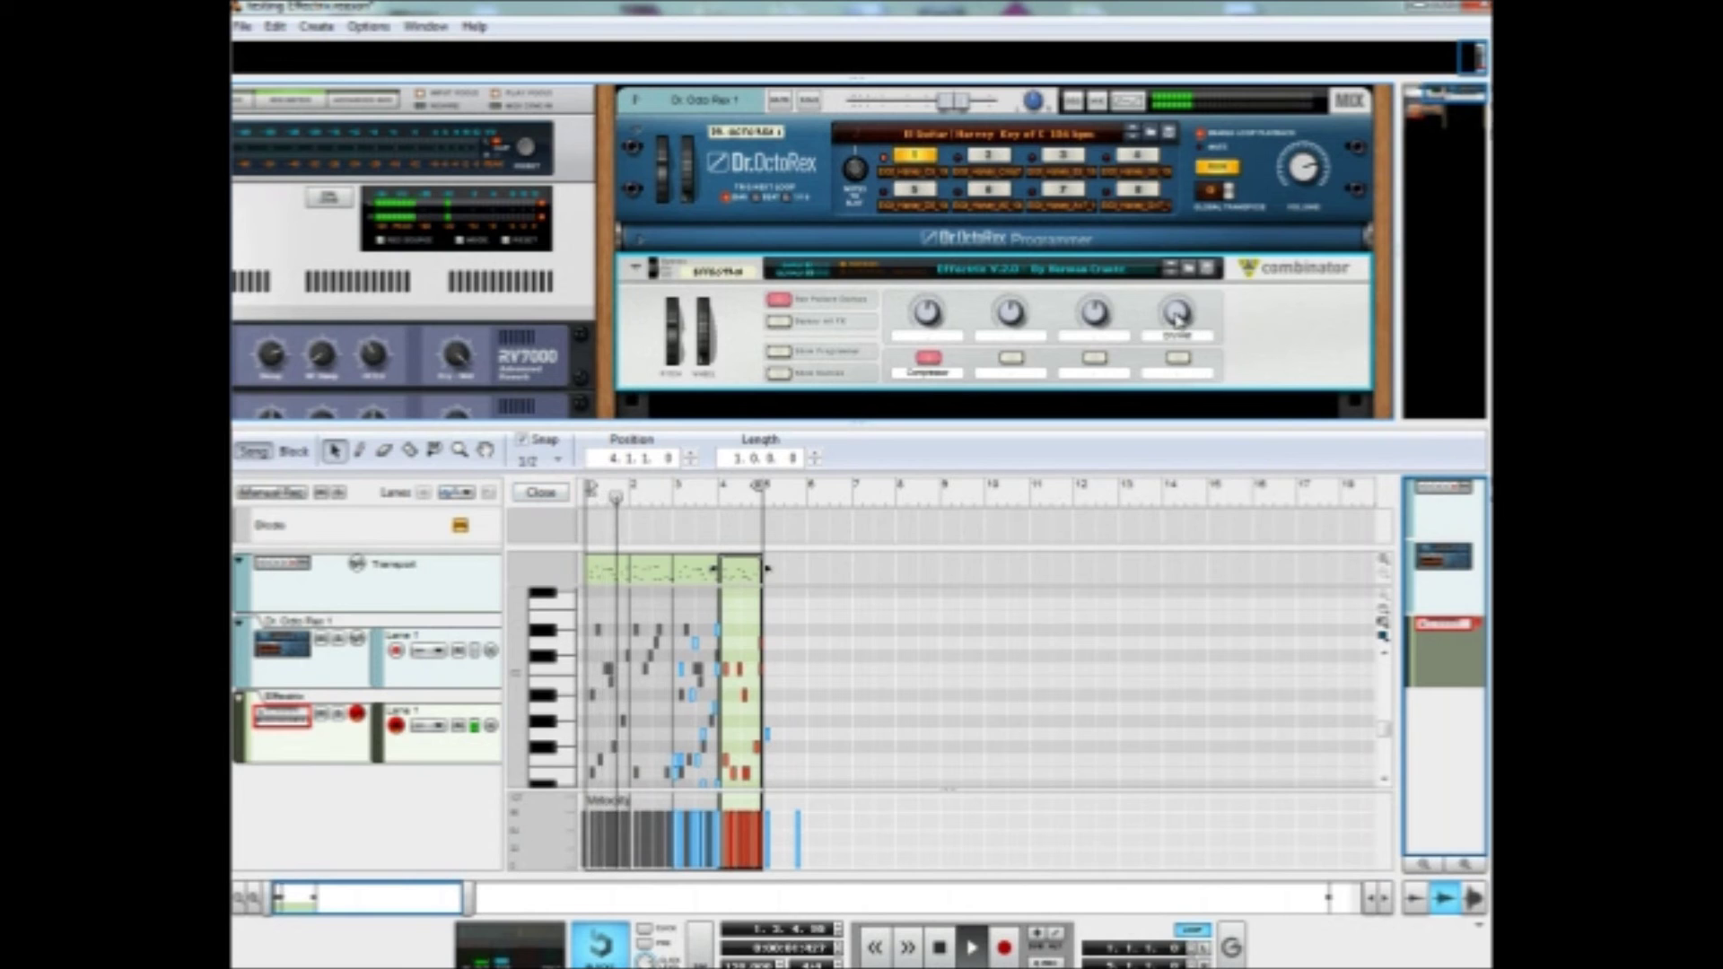
mouse_move(1176, 316)
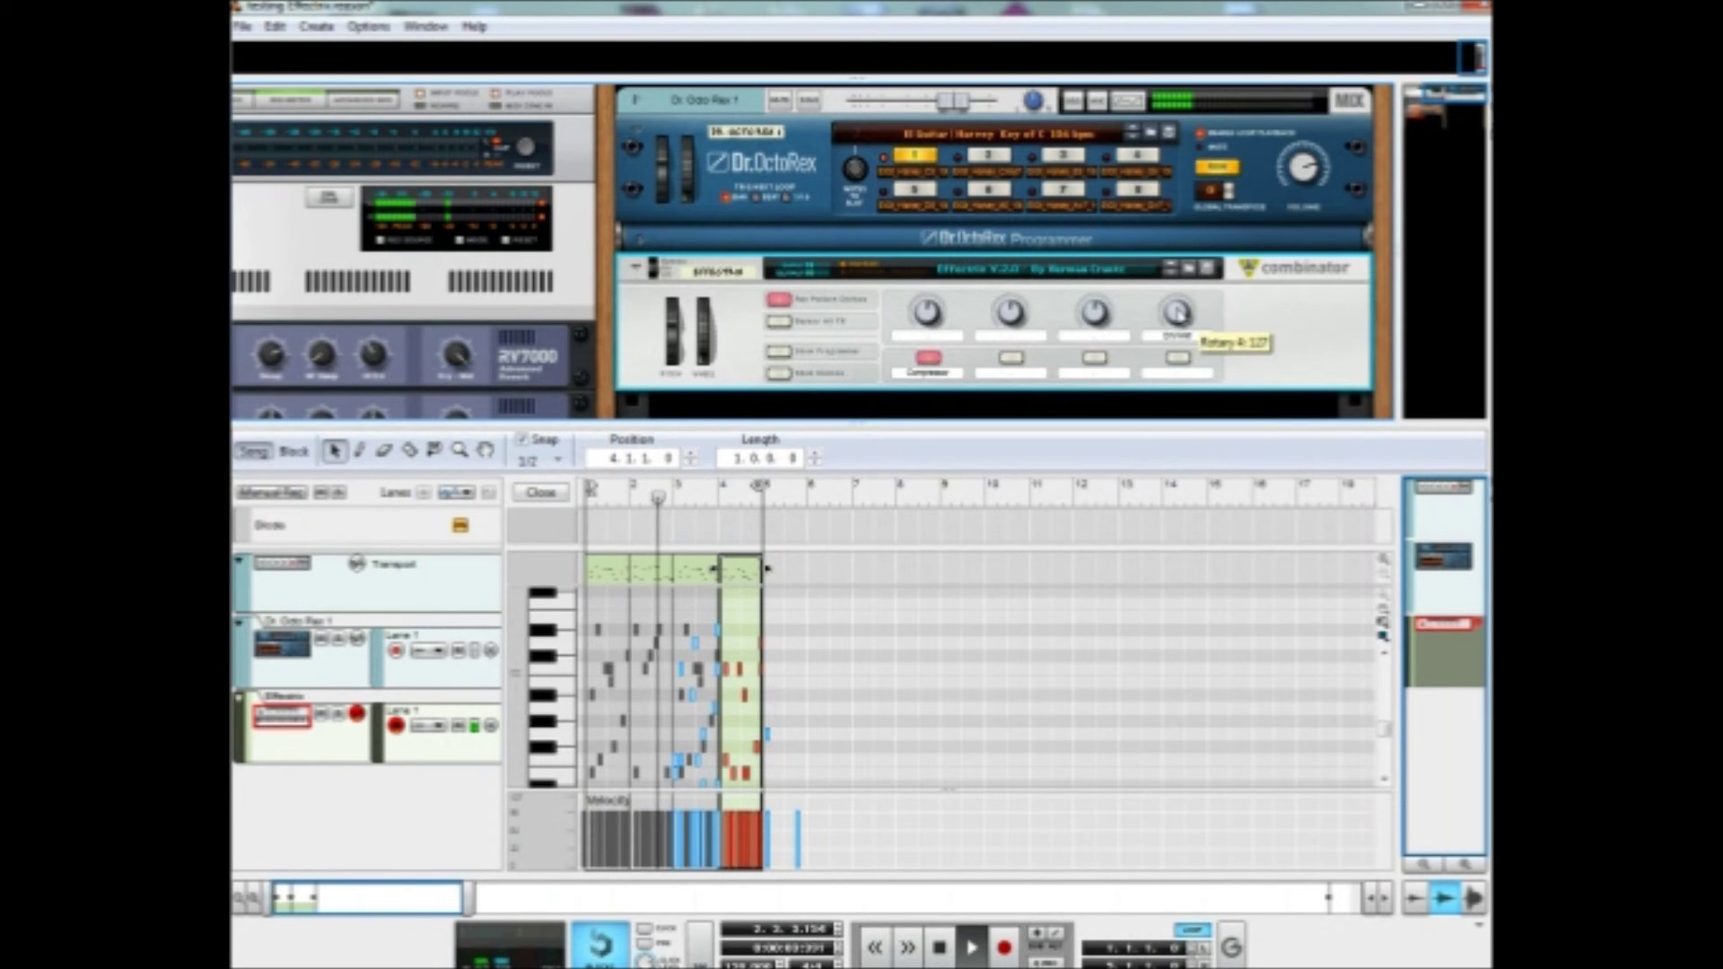
Select all four clips on the Combinator lane and set the fixed note length to 0.0.2.0 in the Tool Window
click(542, 579)
key(F8)
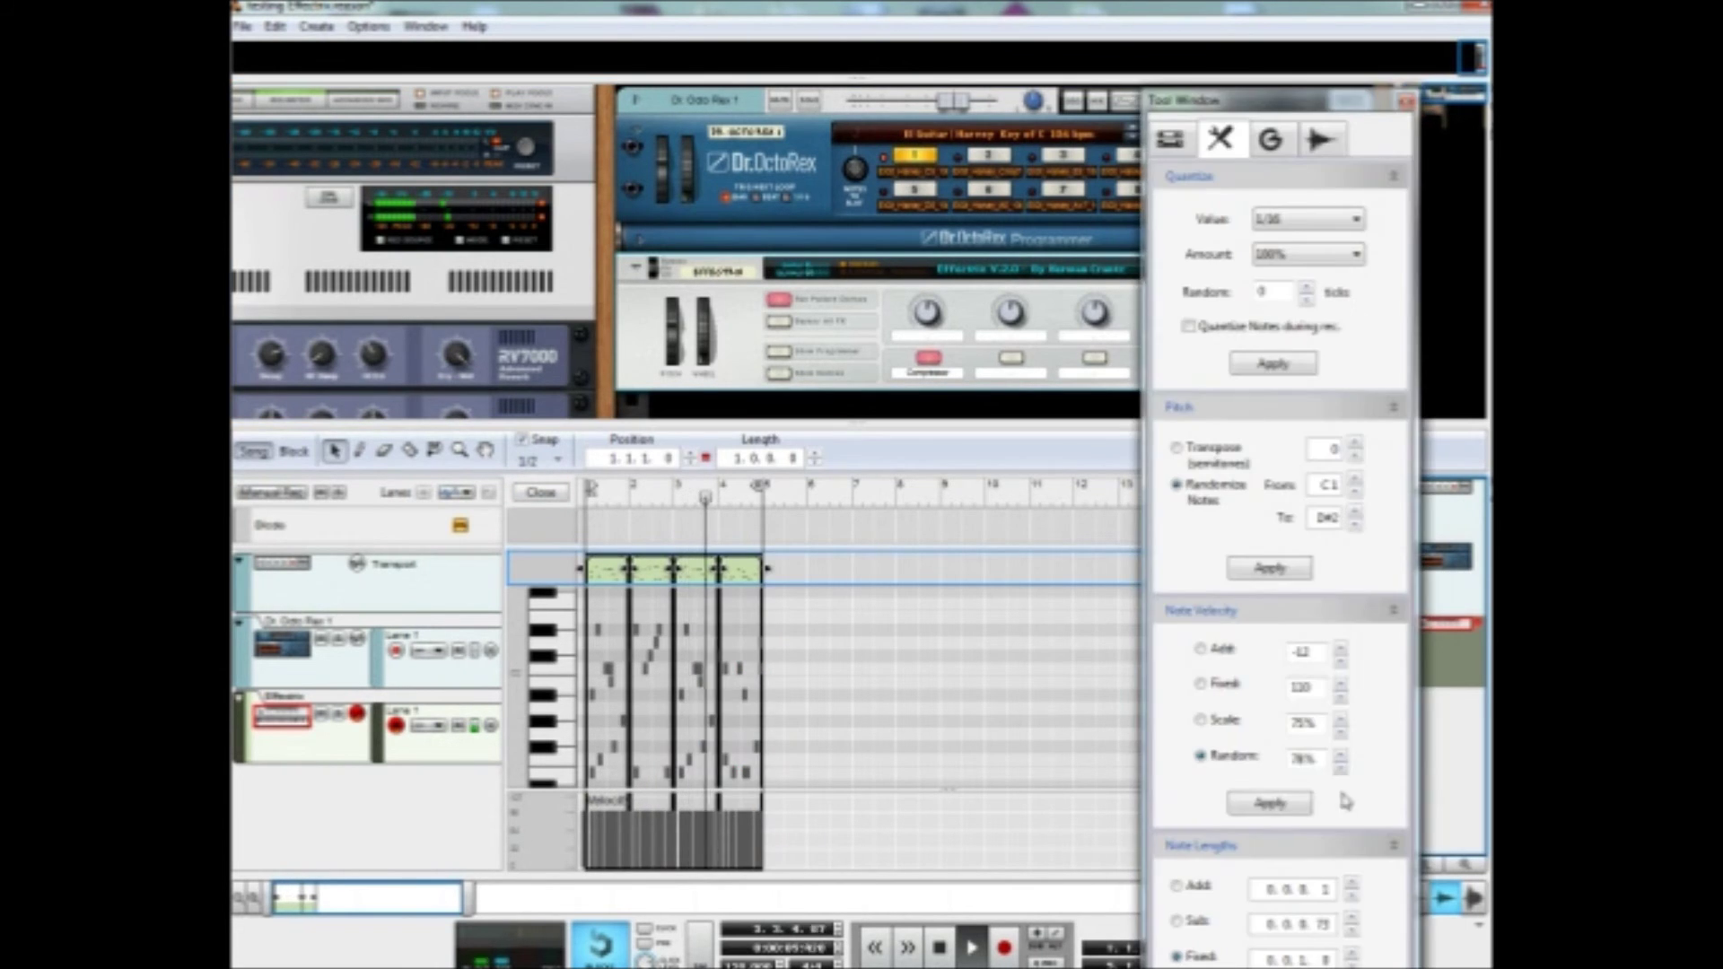
key(Return)
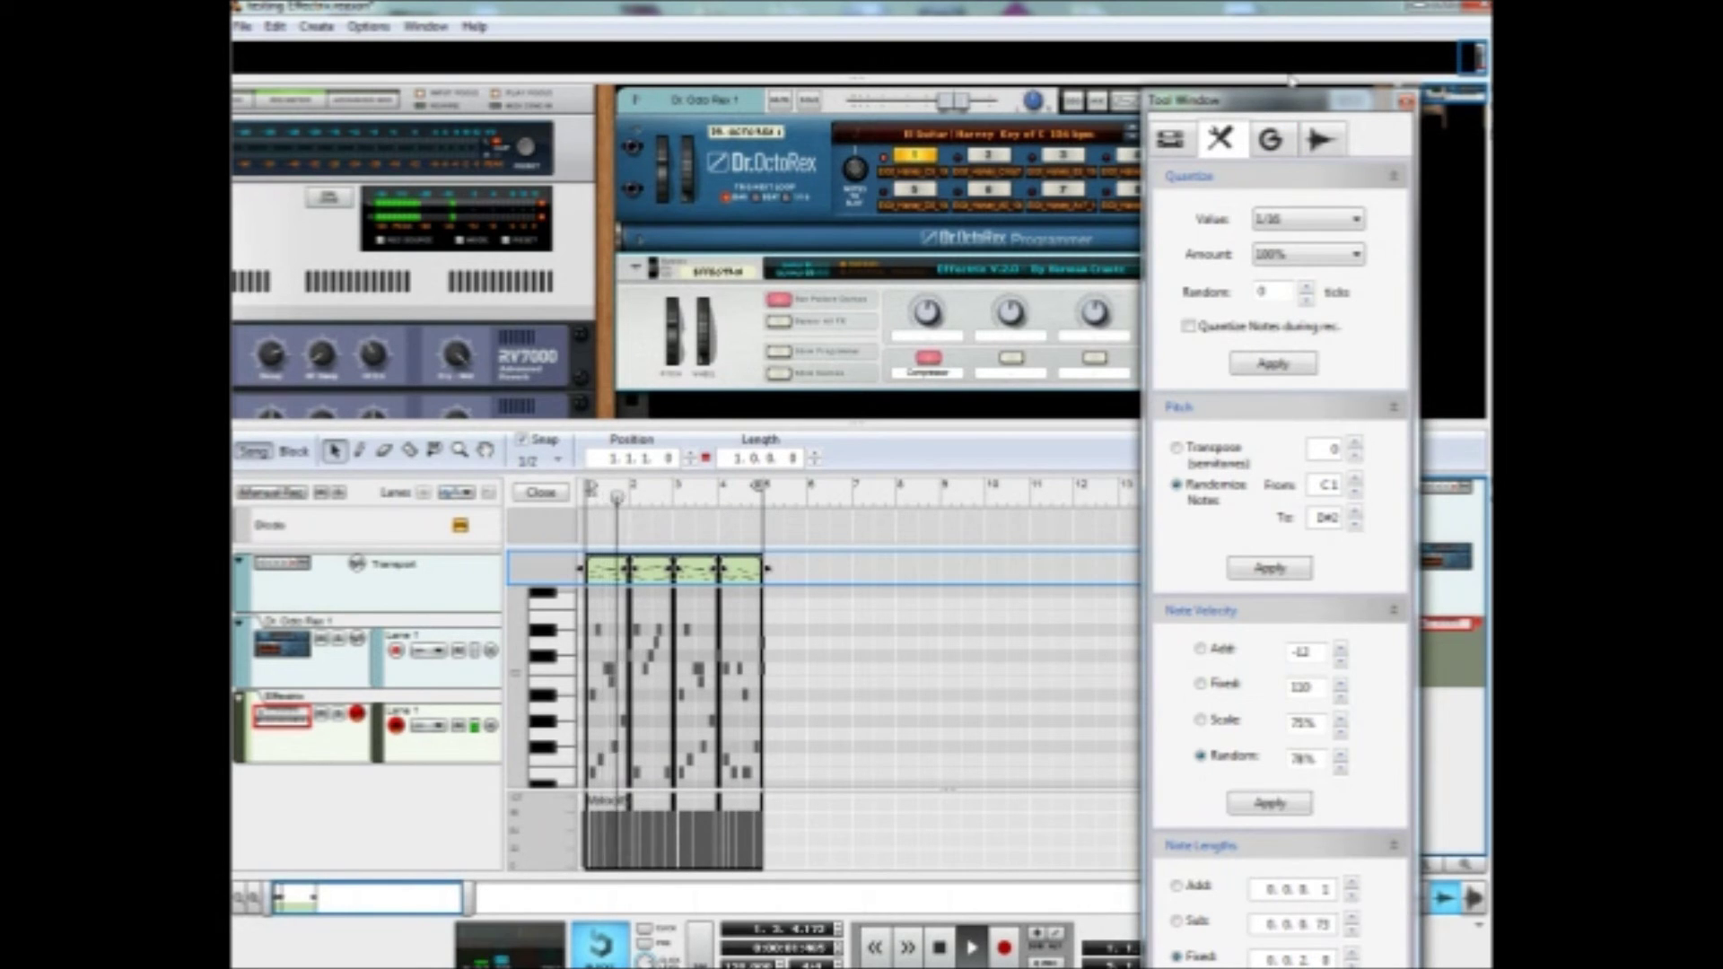
Move the Tool Window, collapse its Quantize and Pitch sections and apply the side by side legato adjustment to the selected clips
drag(1273, 100, 1198, 28)
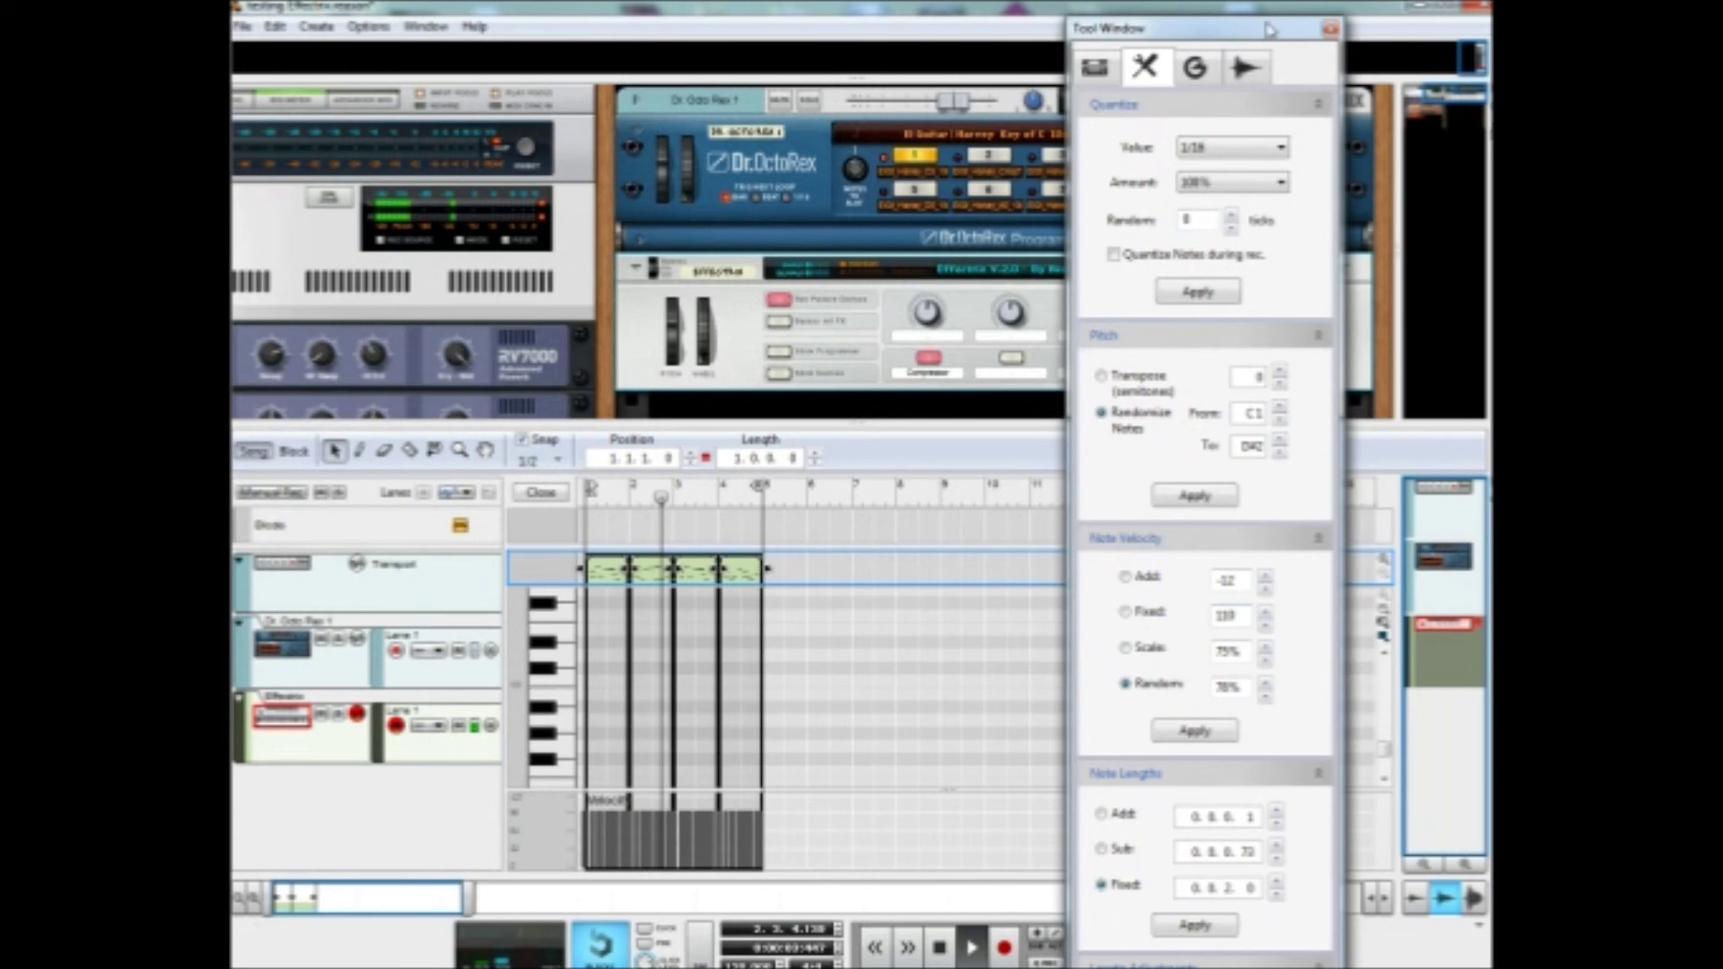
click(1318, 105)
click(1319, 135)
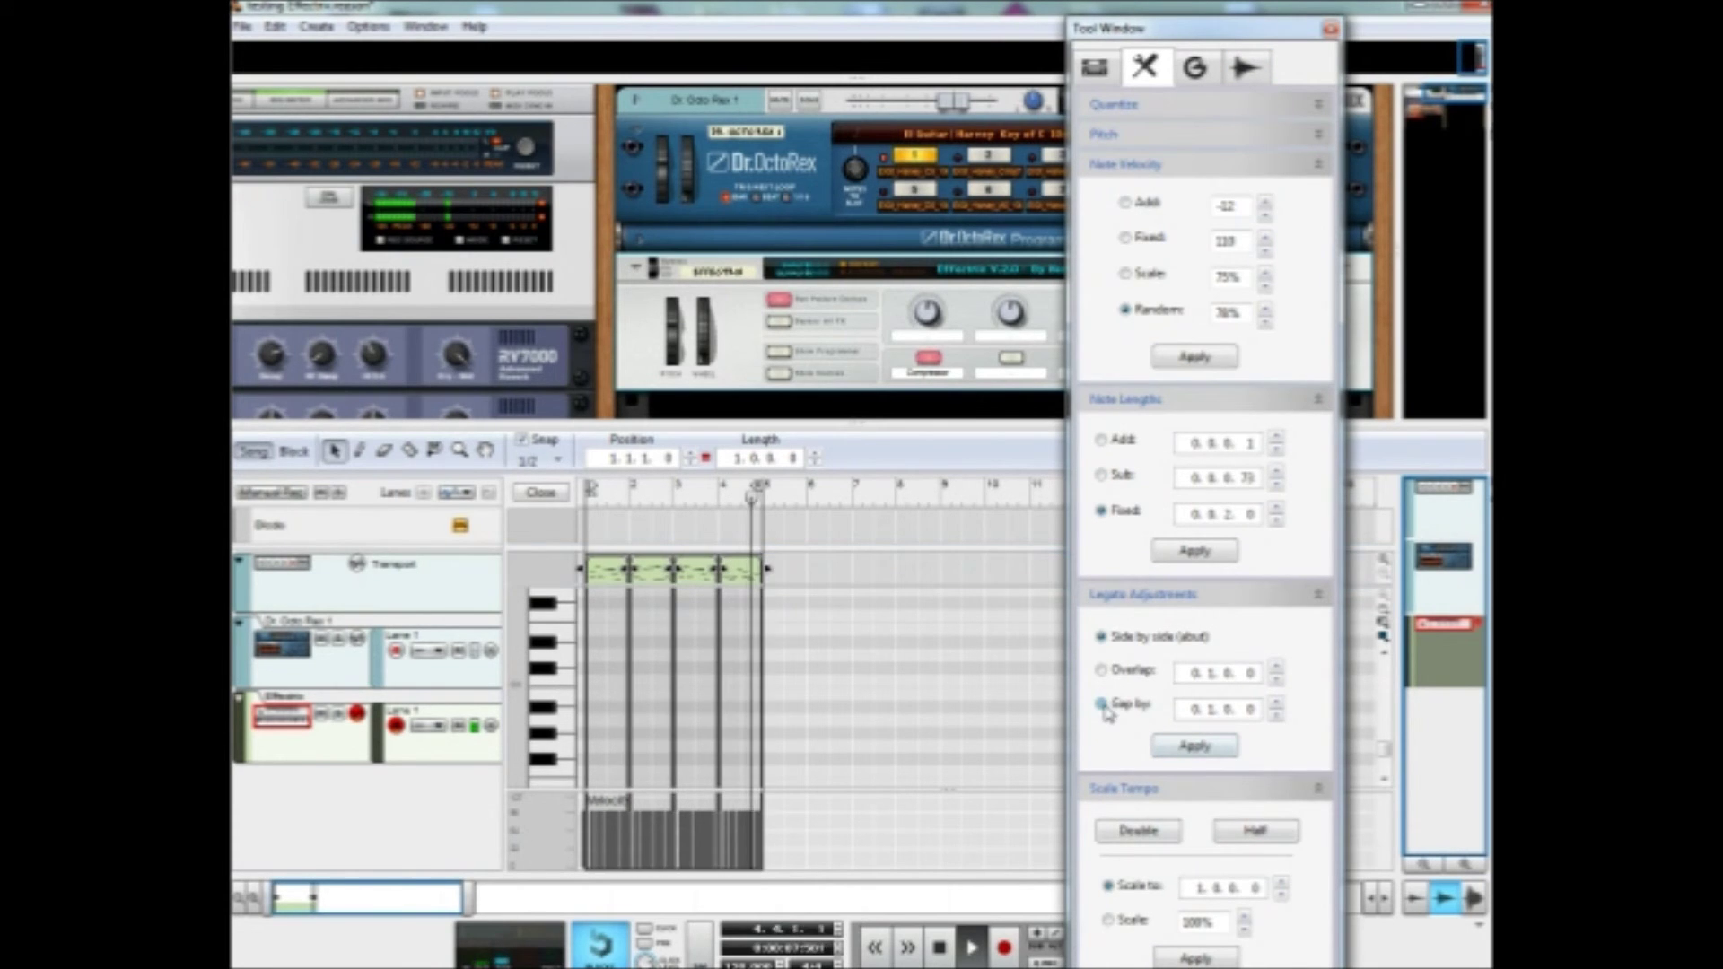
click(1200, 745)
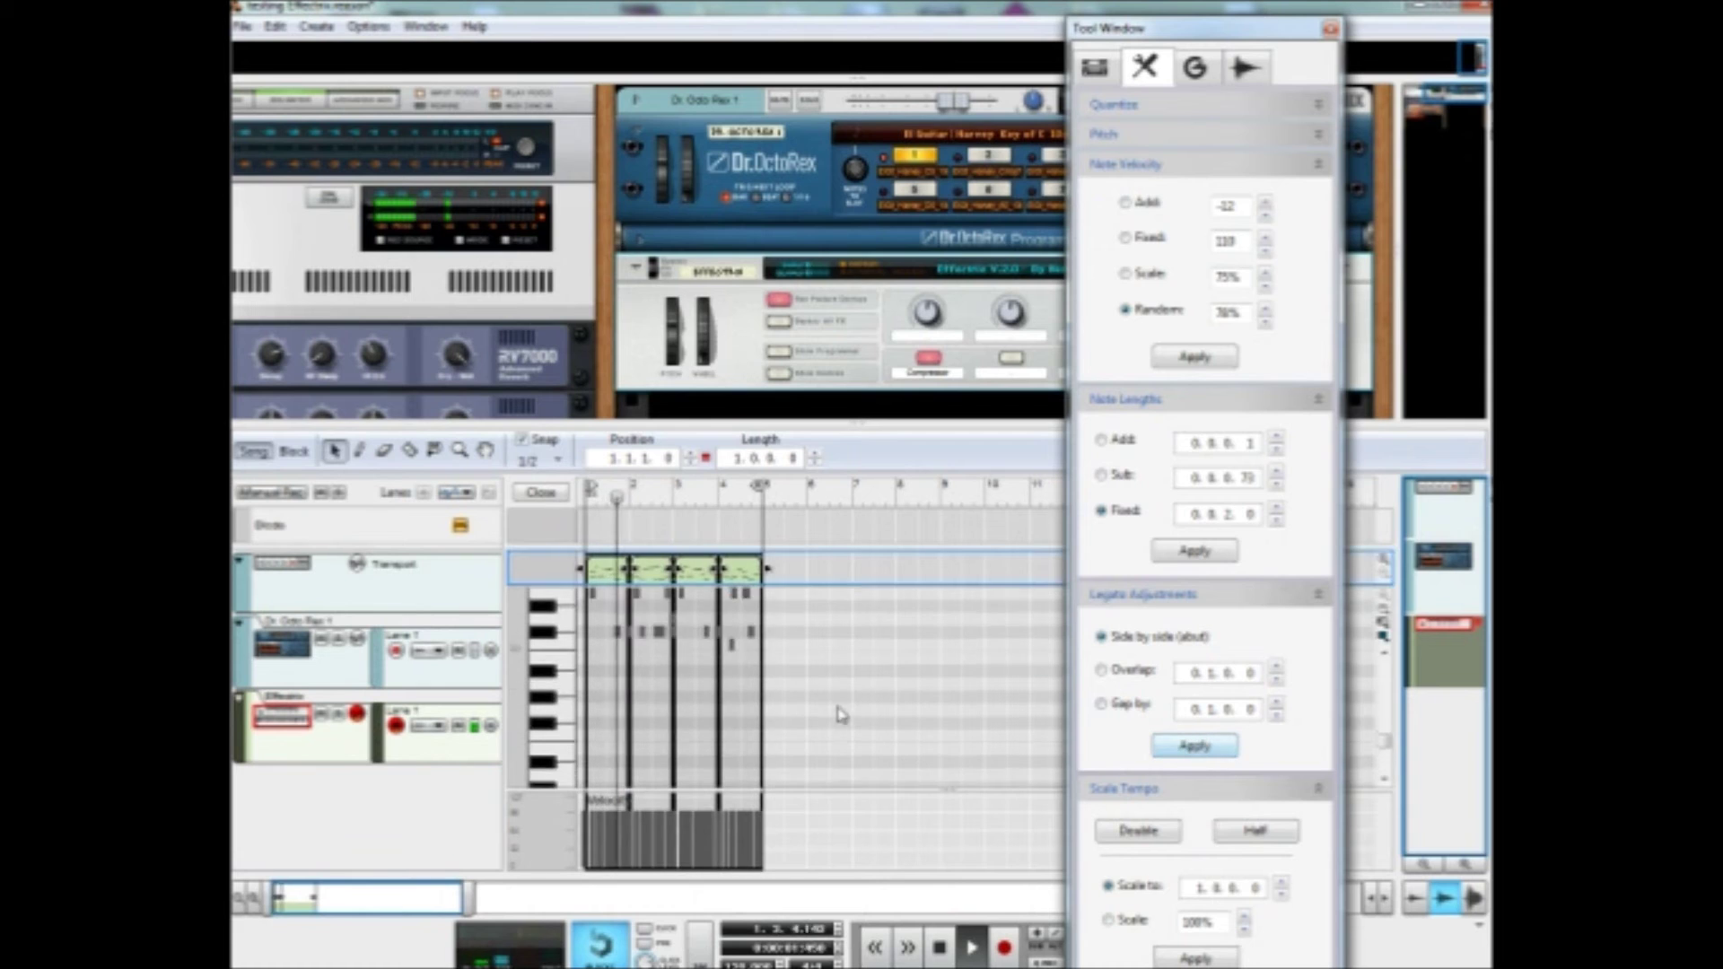
Reselect all four Combinator clips and try to apply random velocities to their notes
click(769, 669)
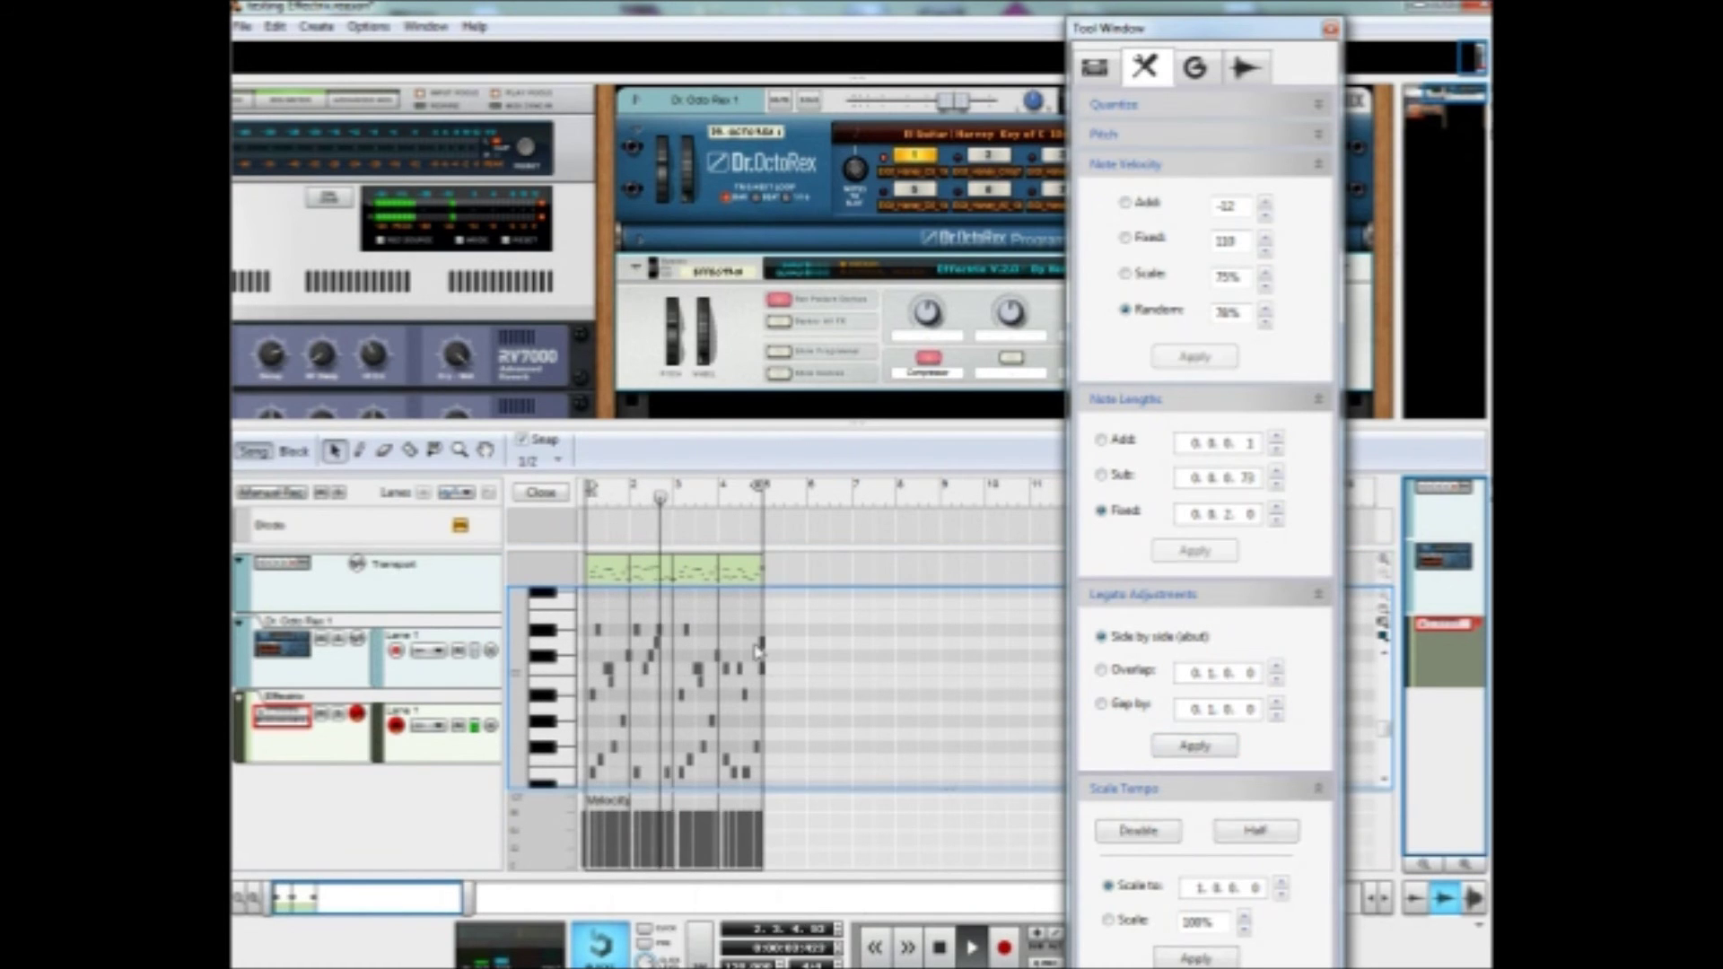
drag(781, 558, 603, 583)
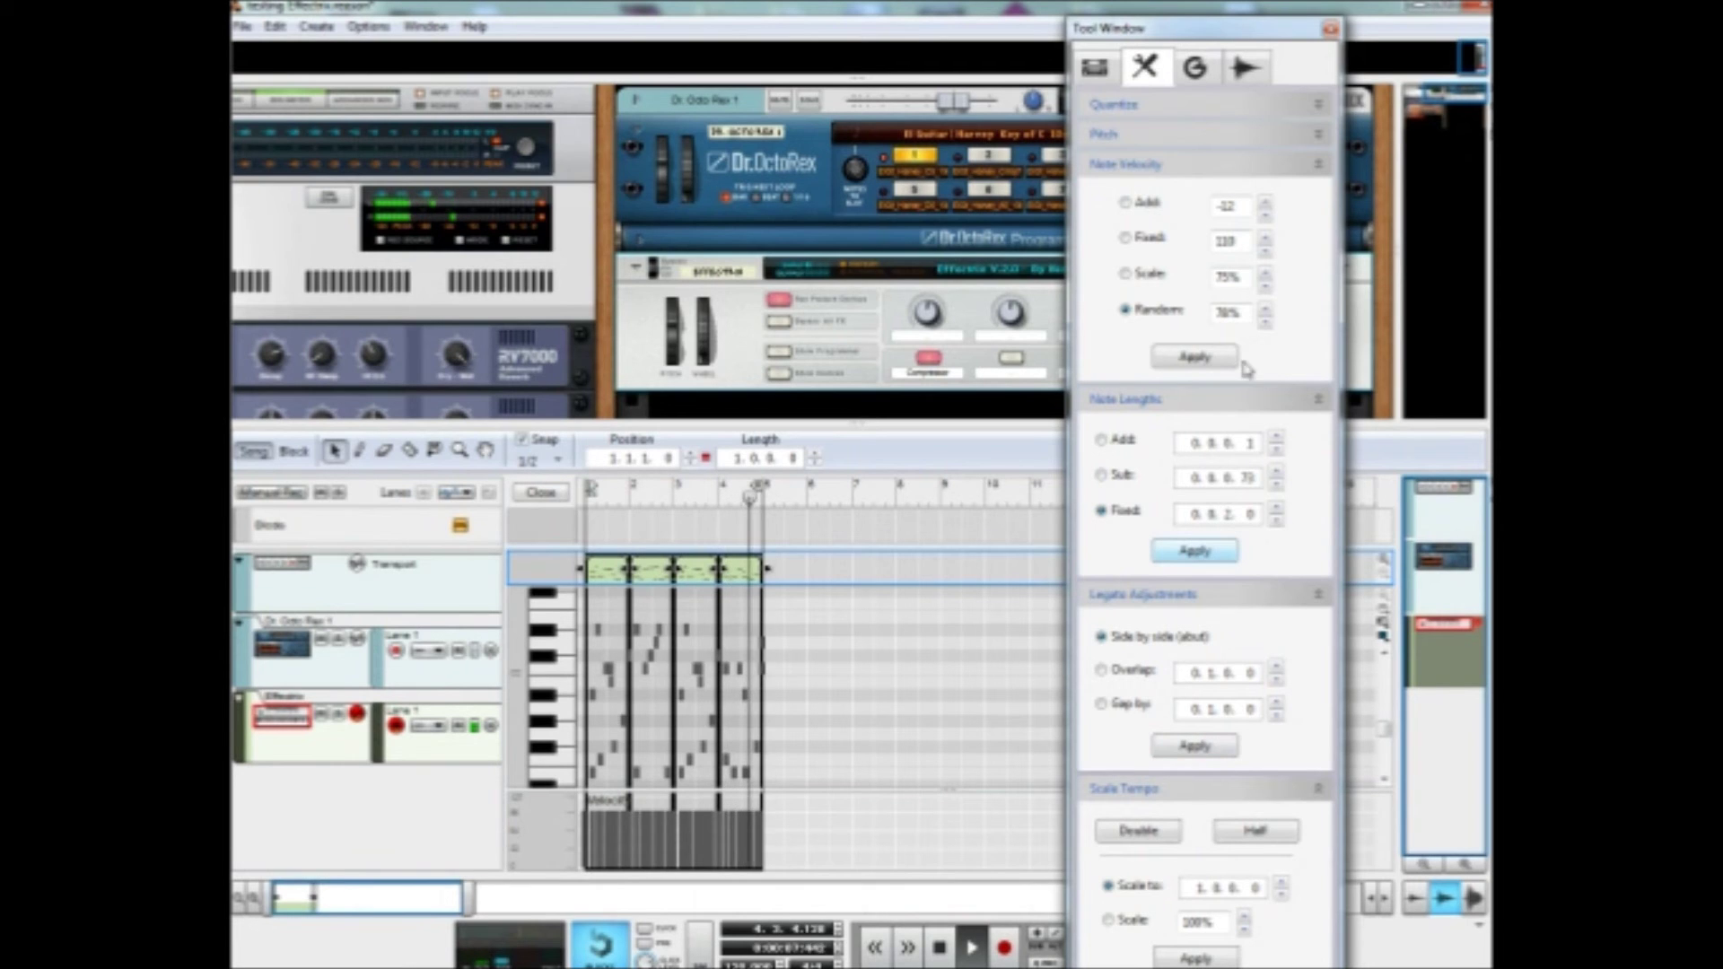
click(1194, 357)
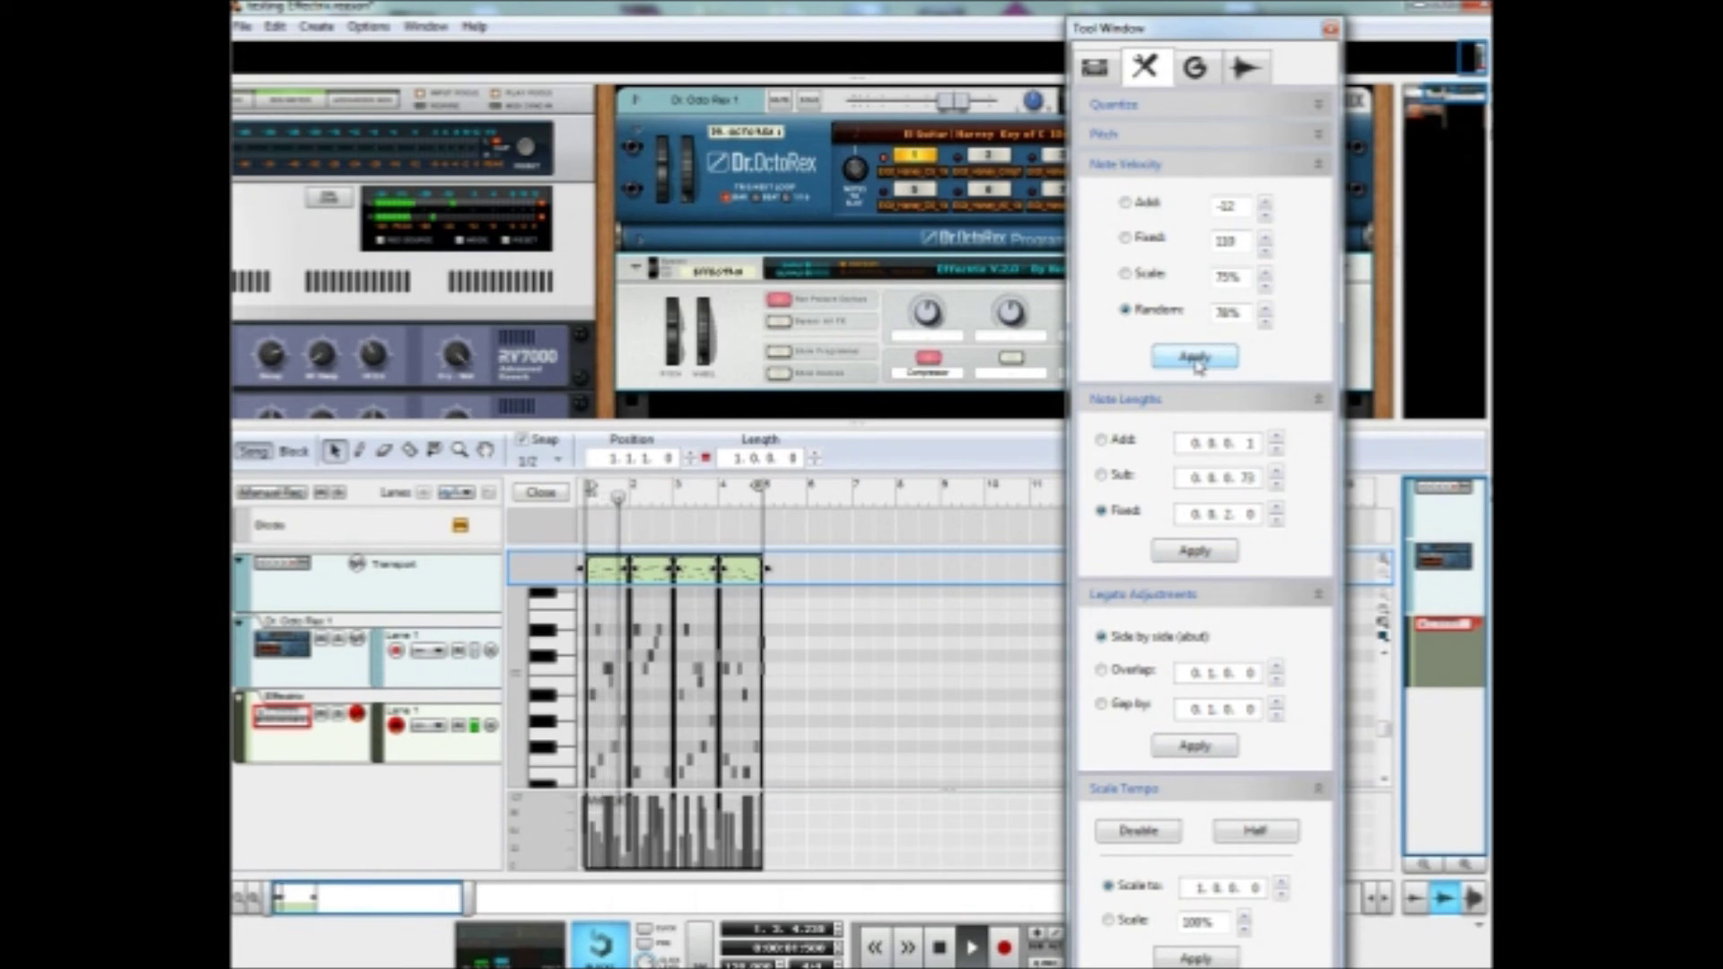
click(1195, 357)
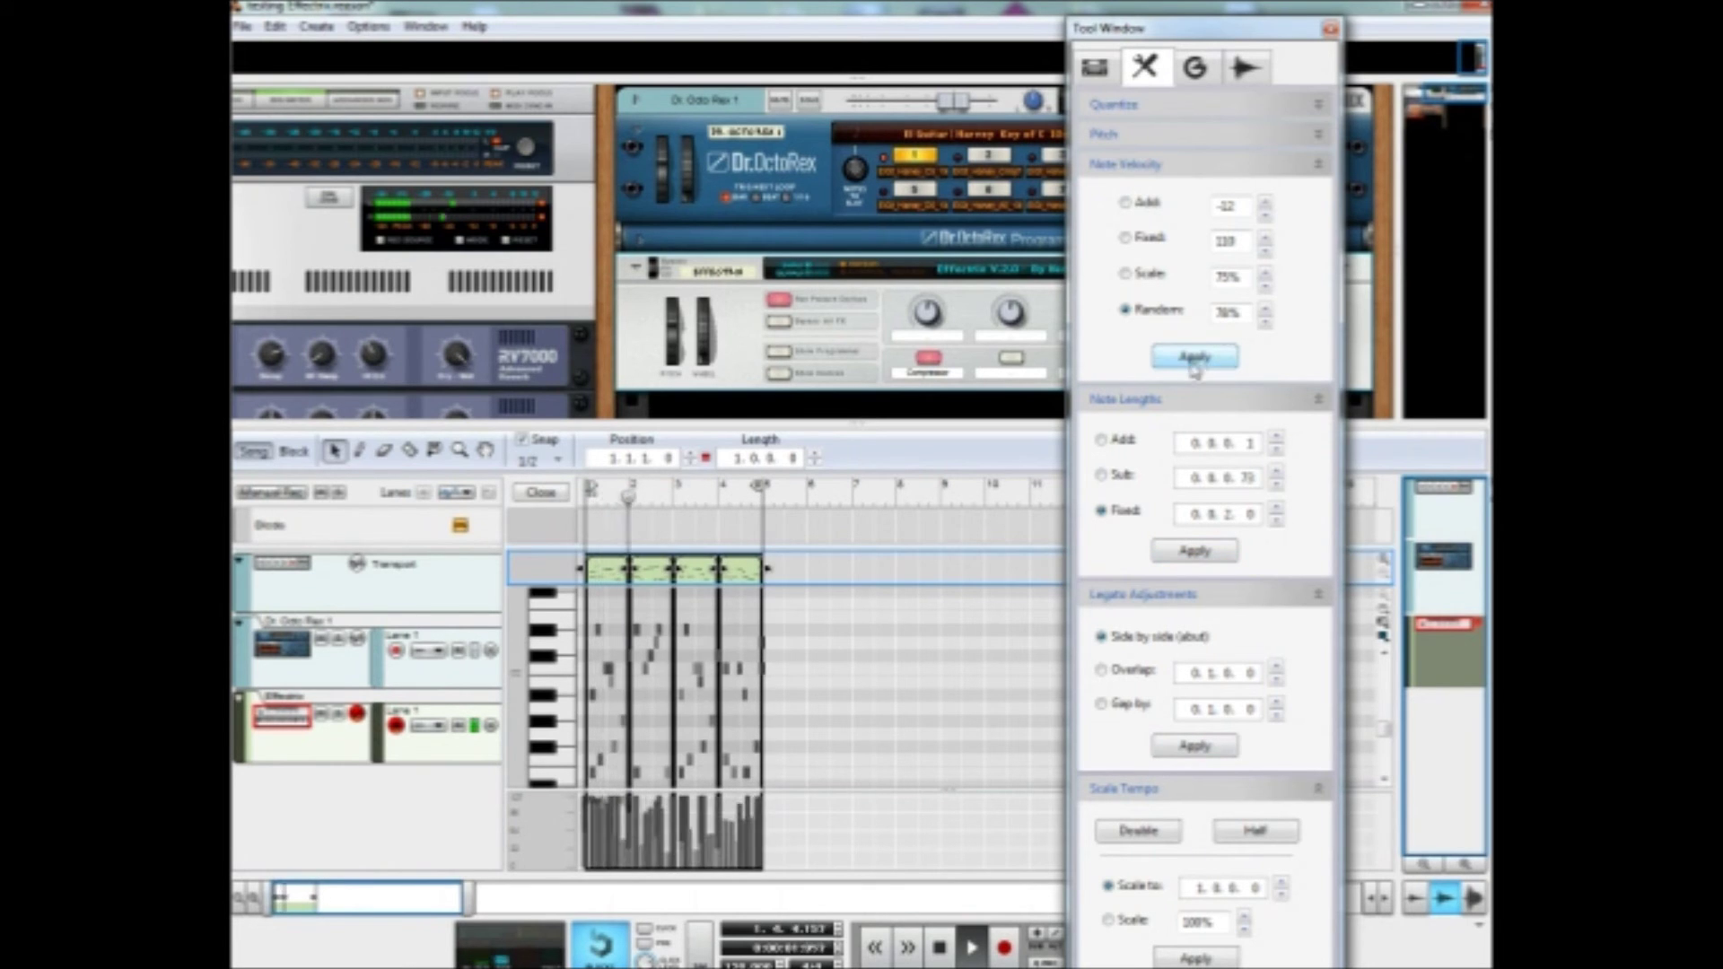
Randomize the note pitches of all four clips between C1 and D#2, deselect them and close the Tool Window
click(1316, 134)
click(1202, 296)
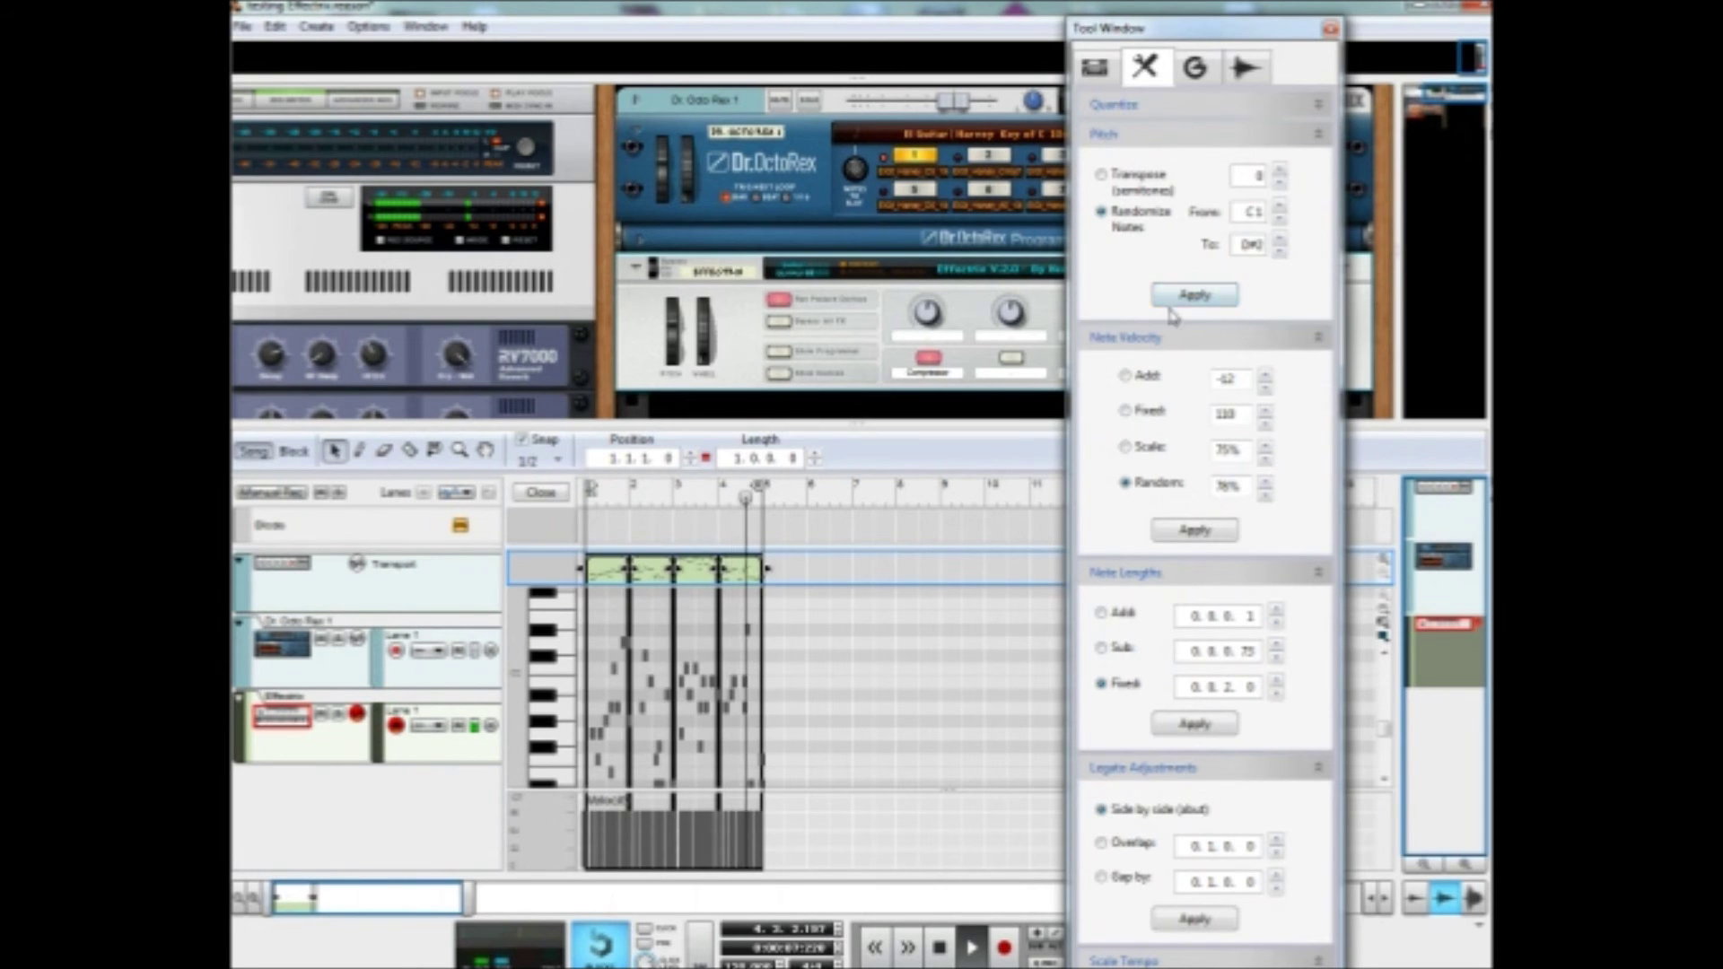
click(848, 624)
key(F8)
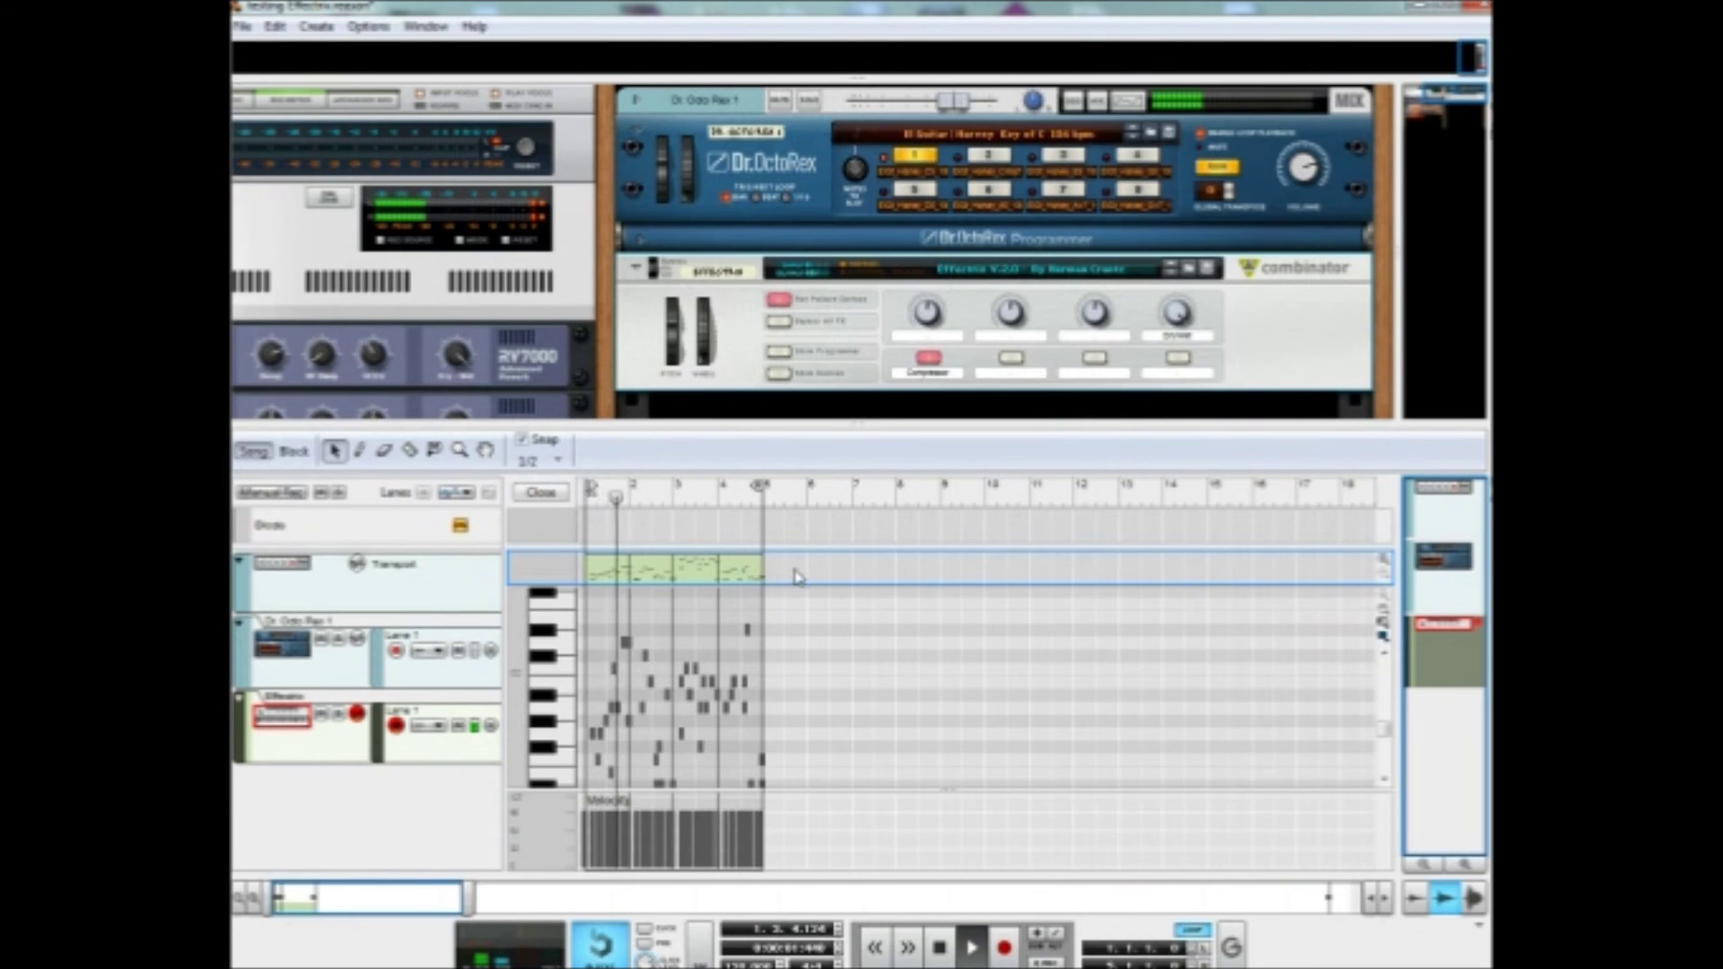
Stop playback, show the devices inside the Effectrix Combinator and look through the device stack
click(1017, 388)
scroll(924, 393, down, 2)
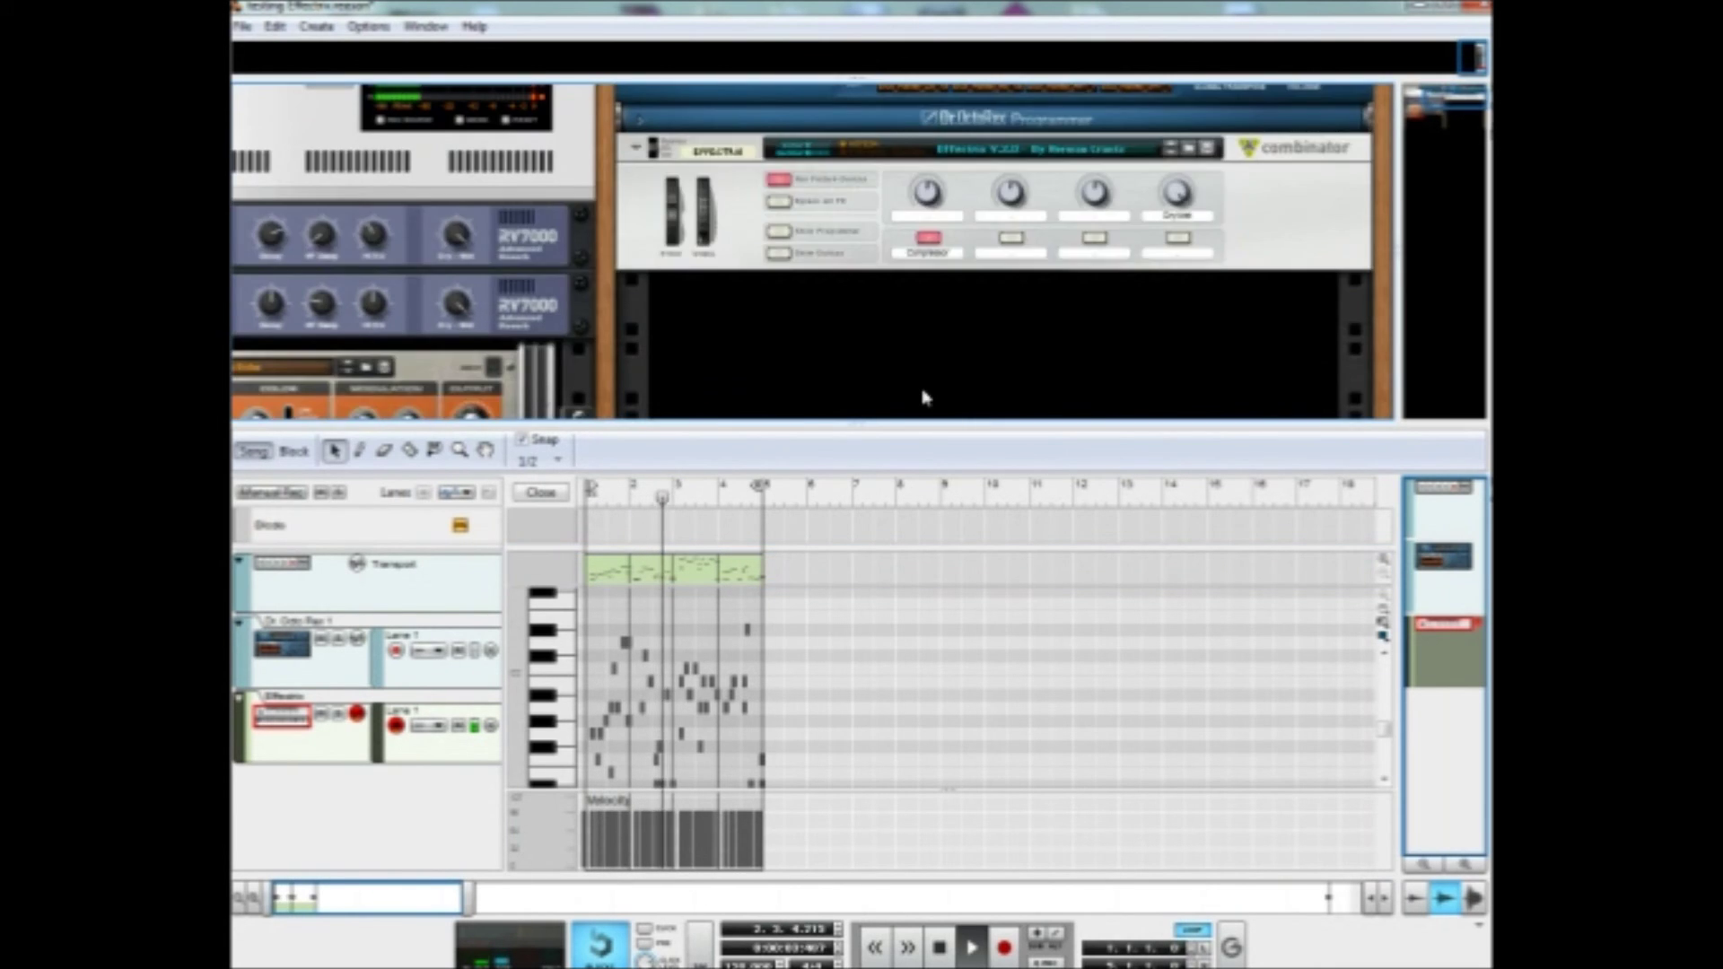
click(780, 315)
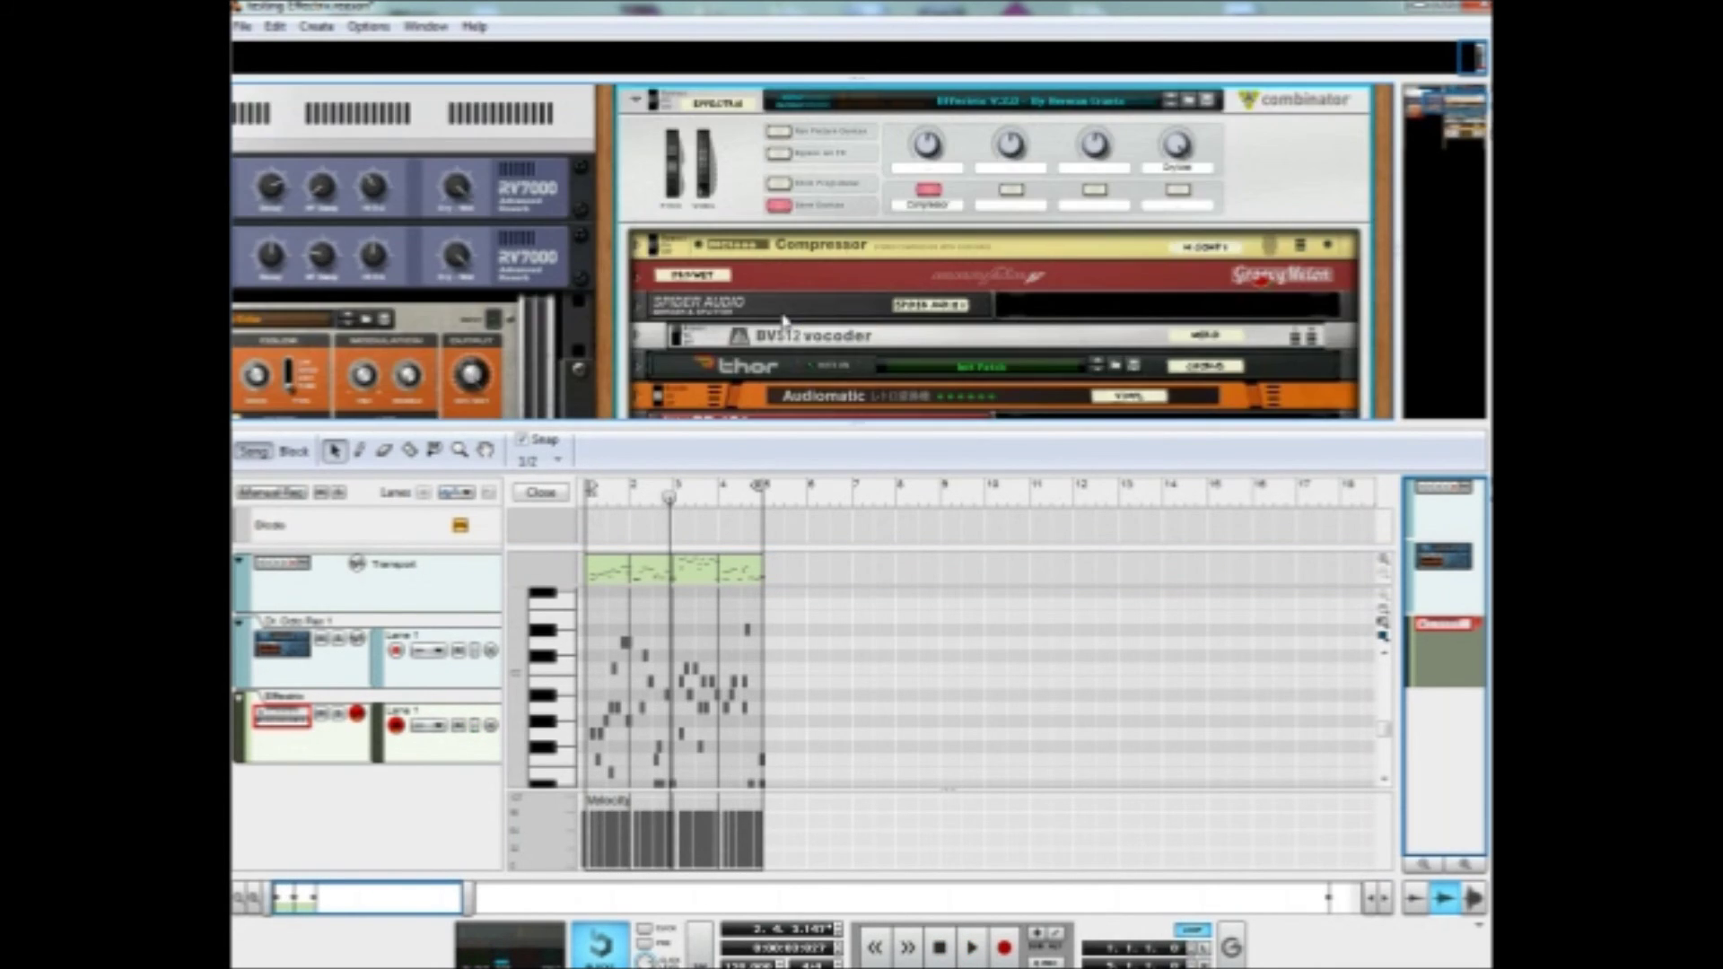
scroll(812, 299, down, 10)
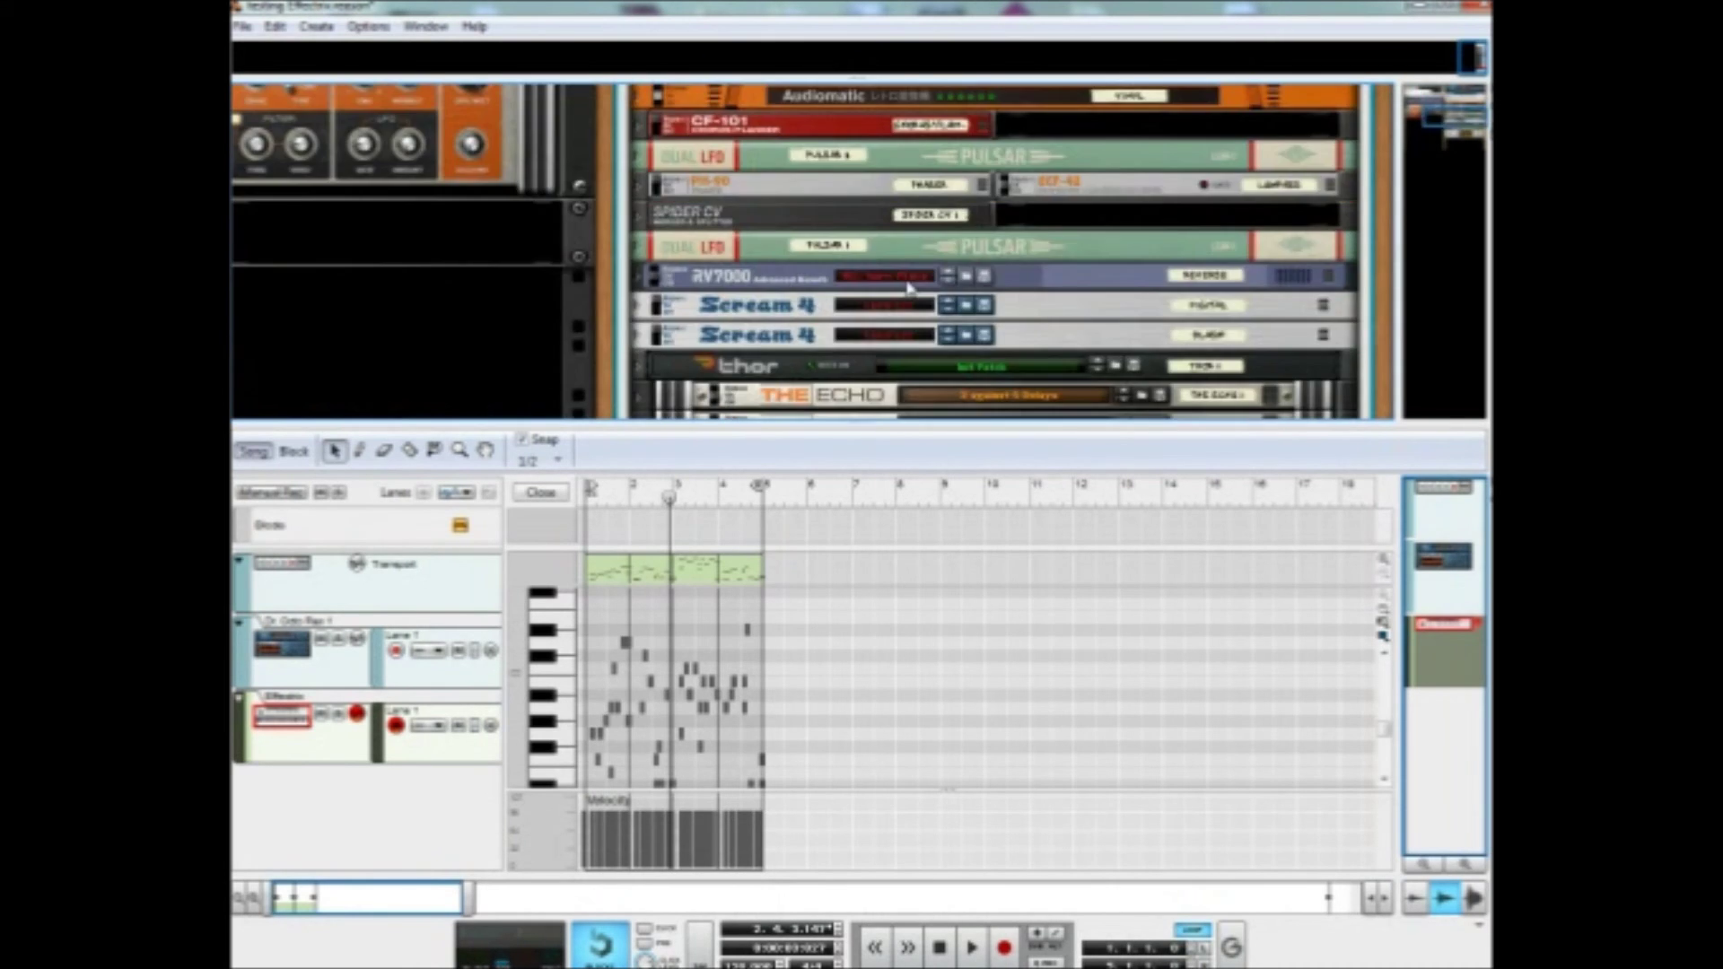
scroll(1009, 249, up, 15)
scroll(942, 350, down, 2)
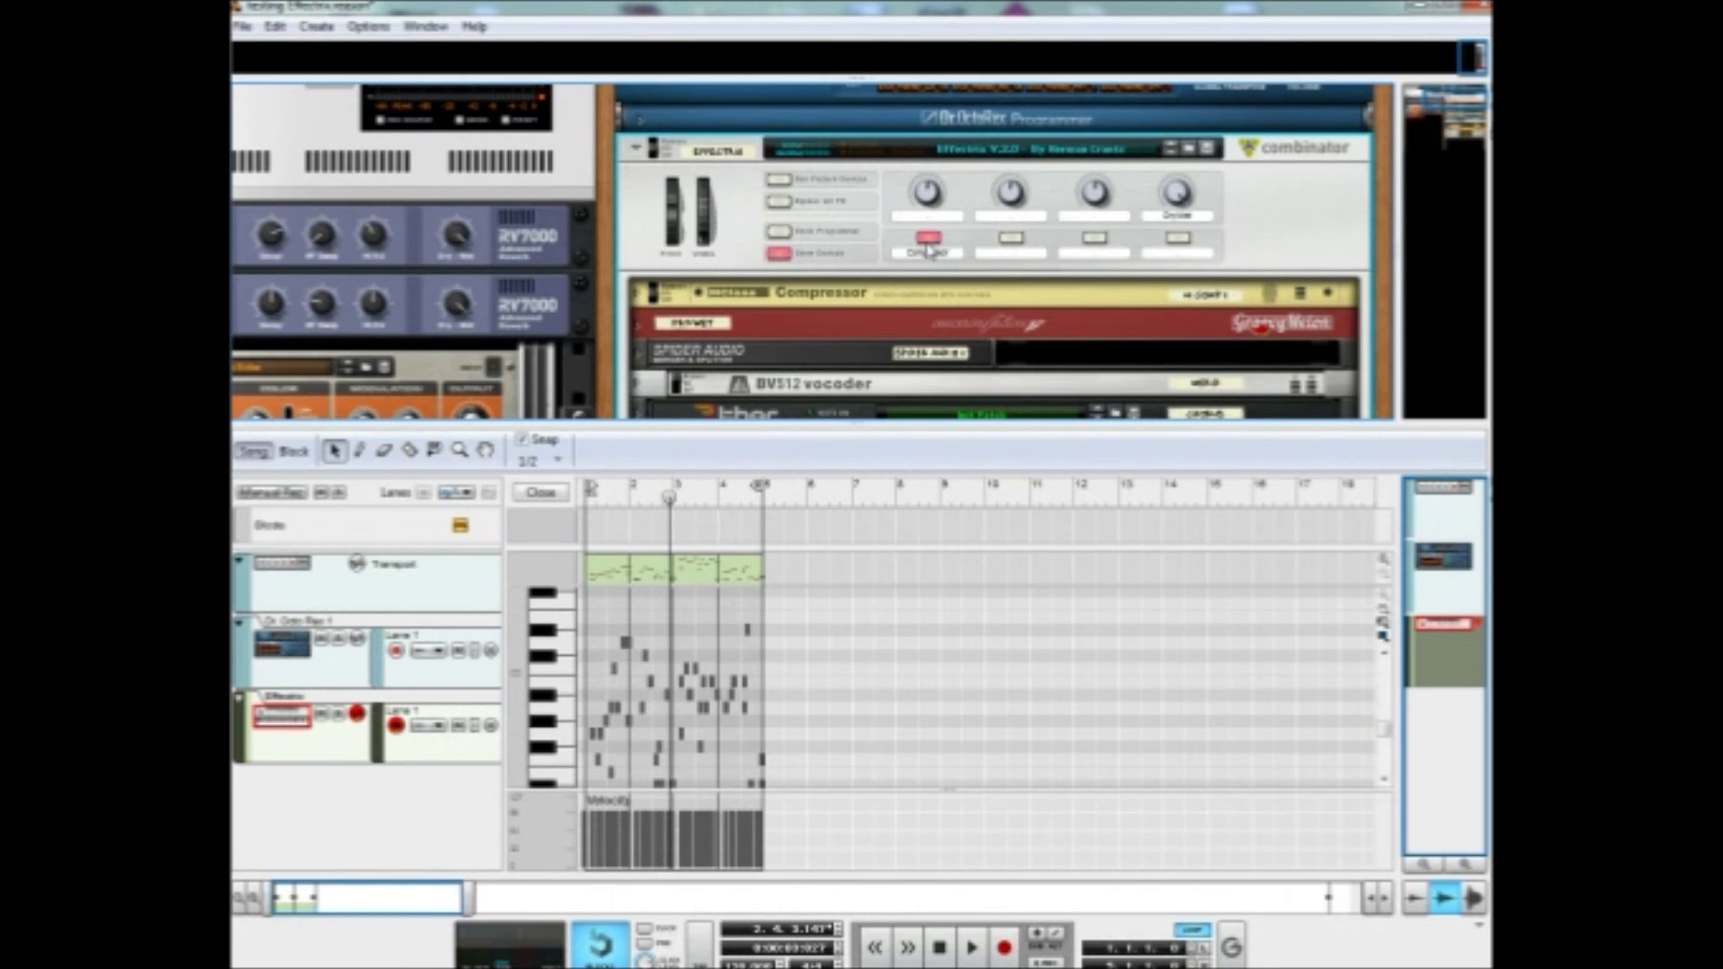
scroll(981, 263, up, 1)
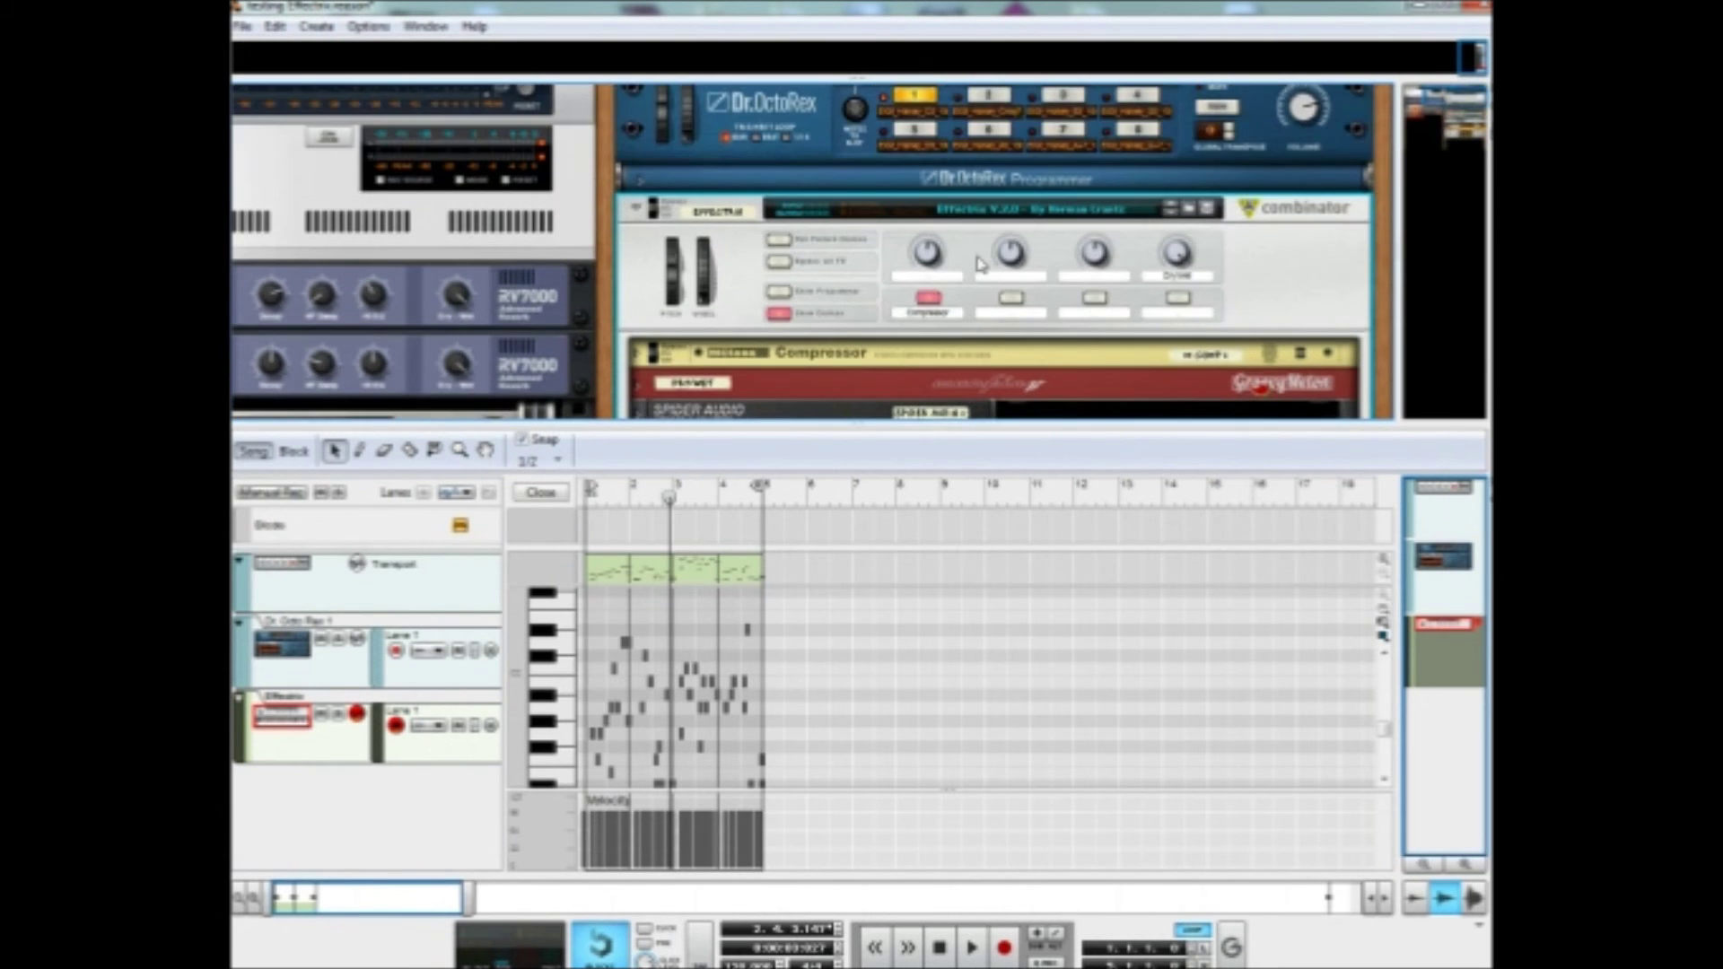
scroll(1017, 296, down, 12)
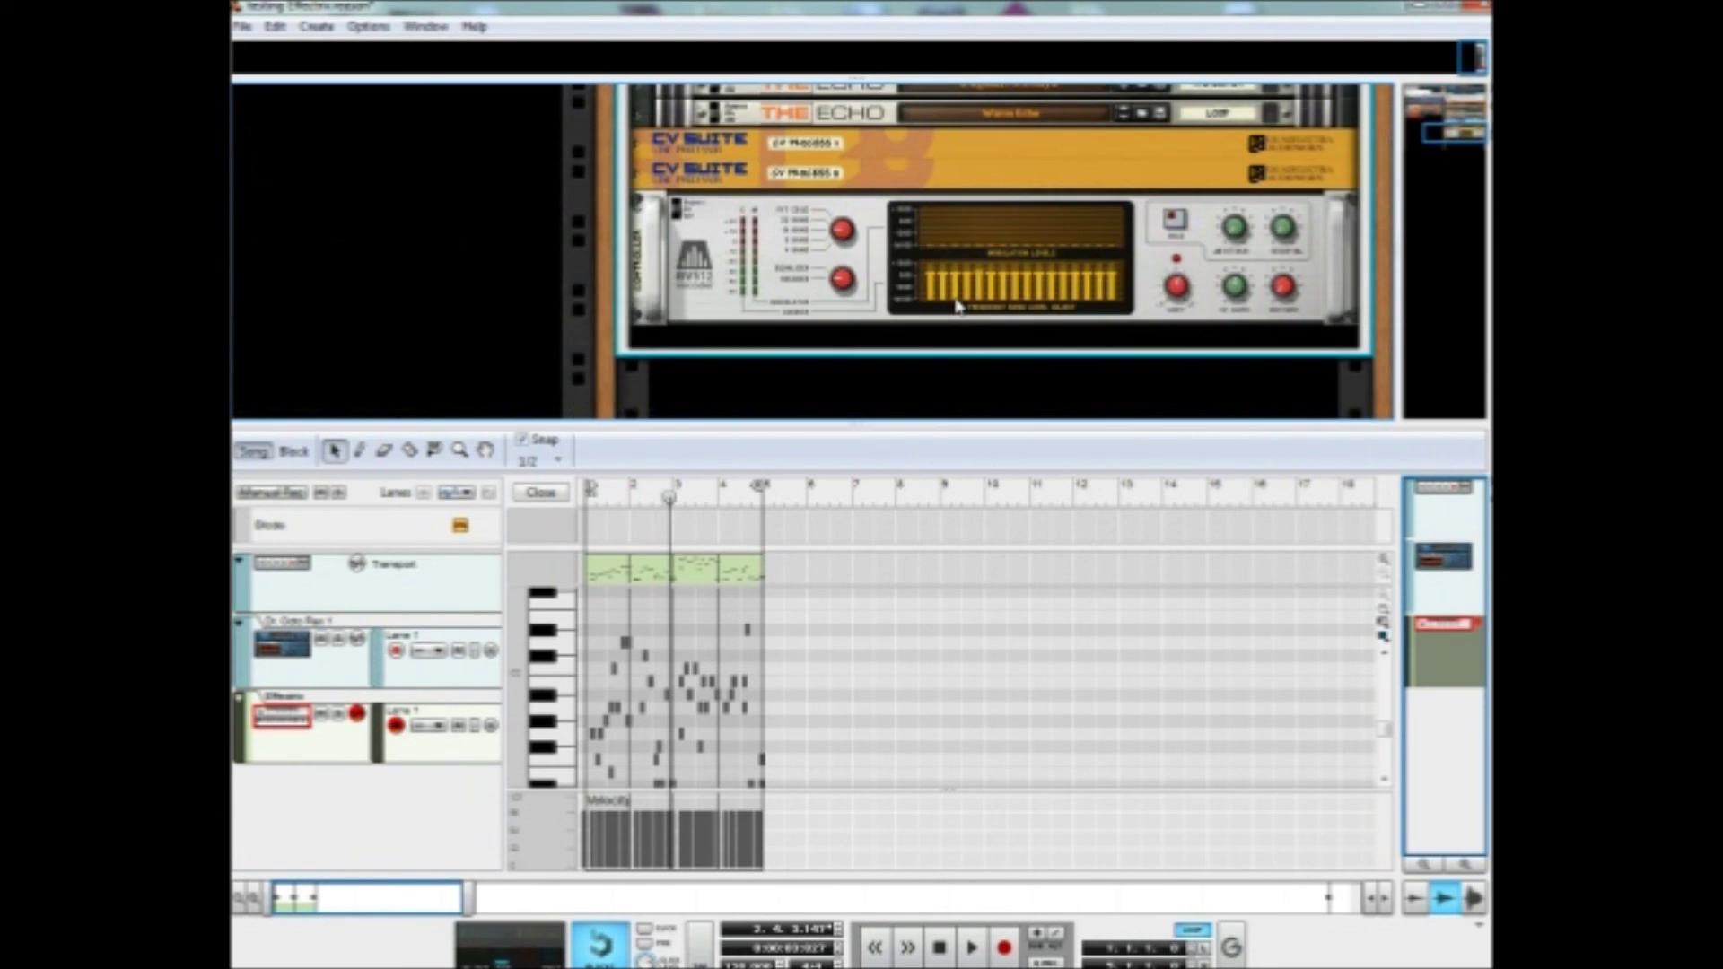
scroll(764, 328, up, 2)
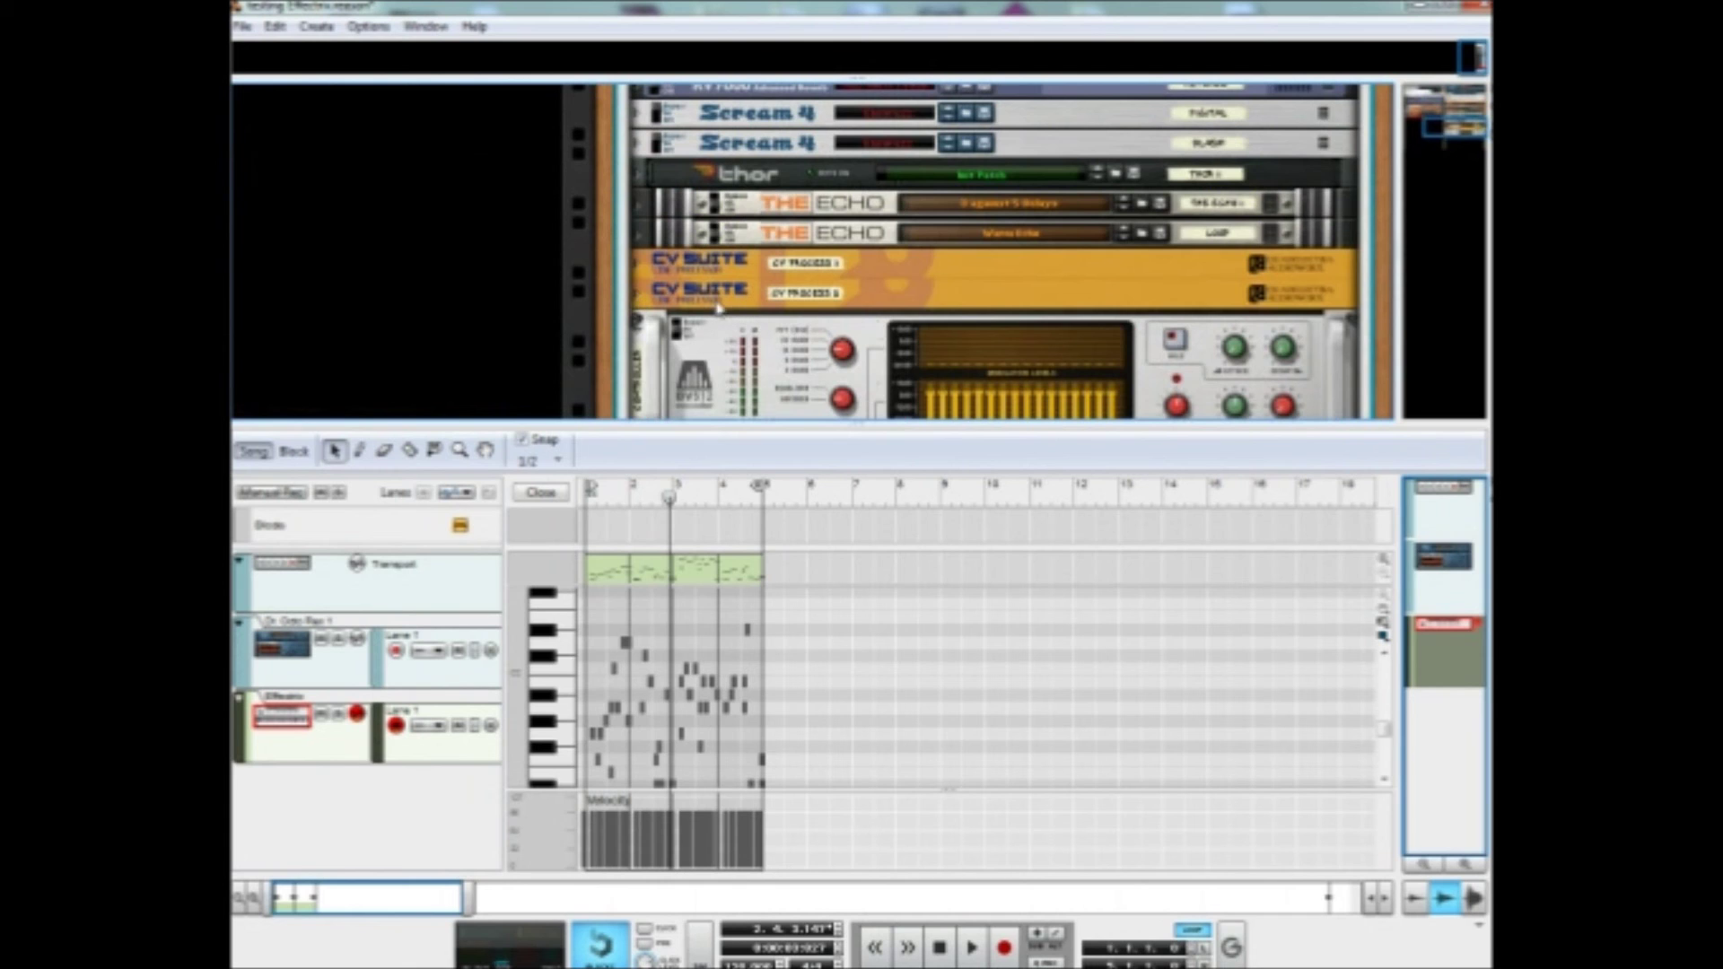
Enlarge the rack area over the sequencer and look through the Combinator's devices from the CV Suite units to the Compressor
drag(755, 466, 755, 646)
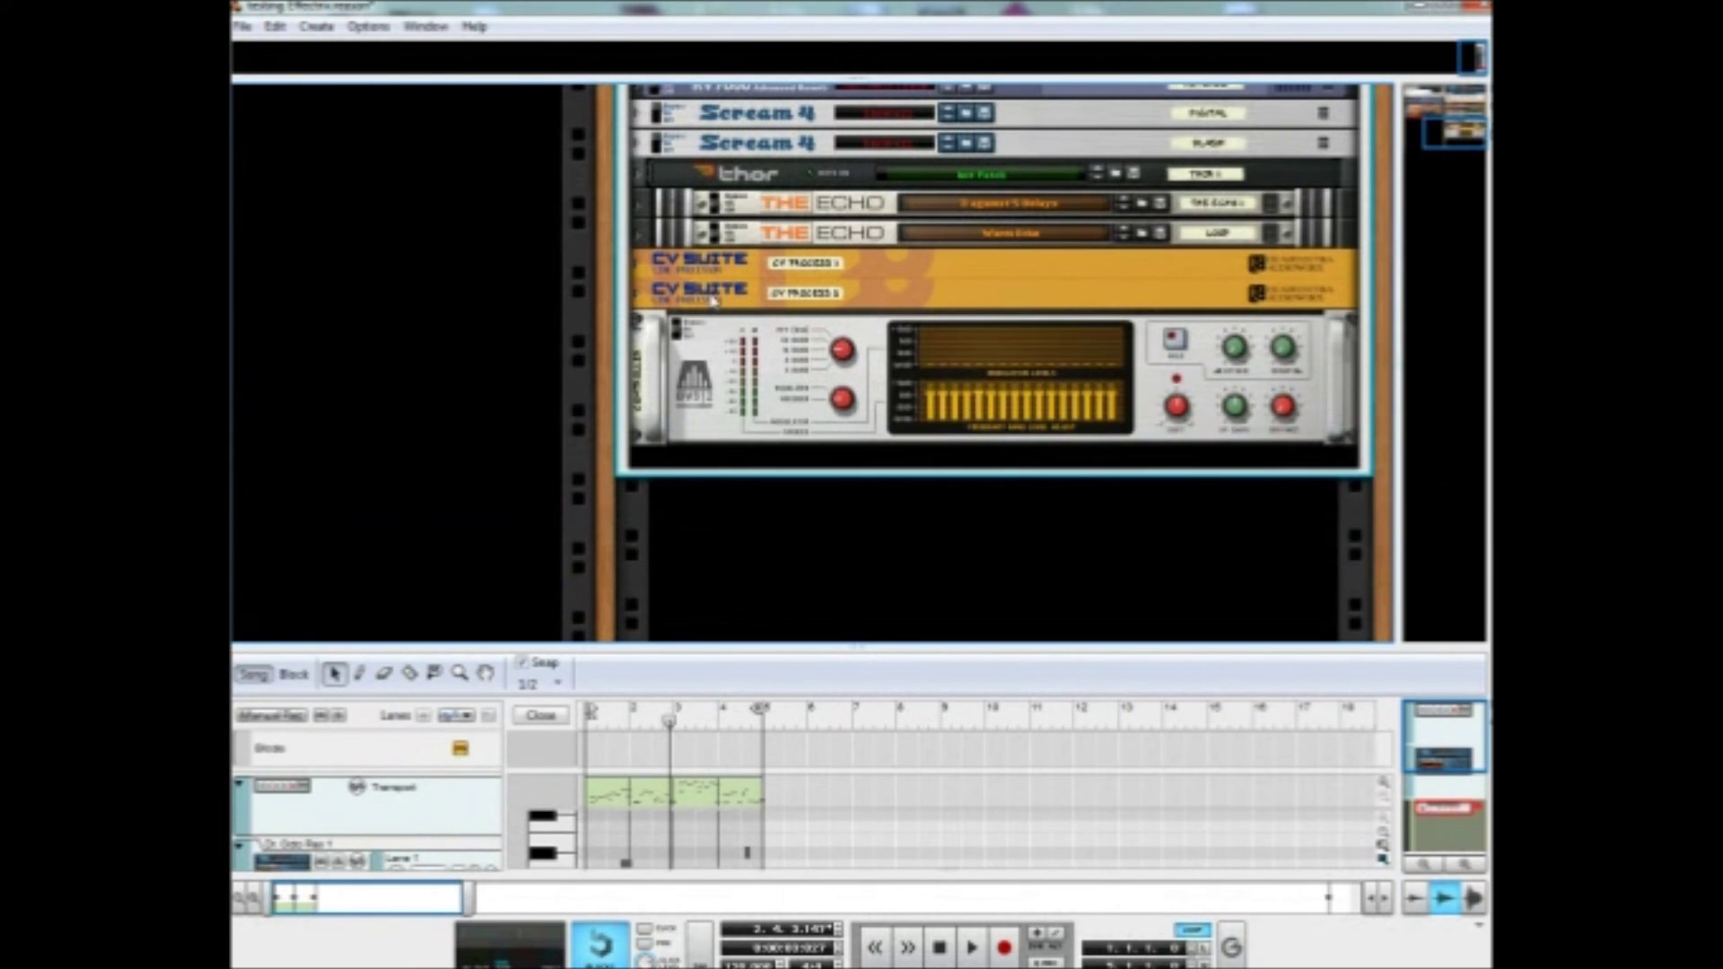
scroll(716, 299, up, 3)
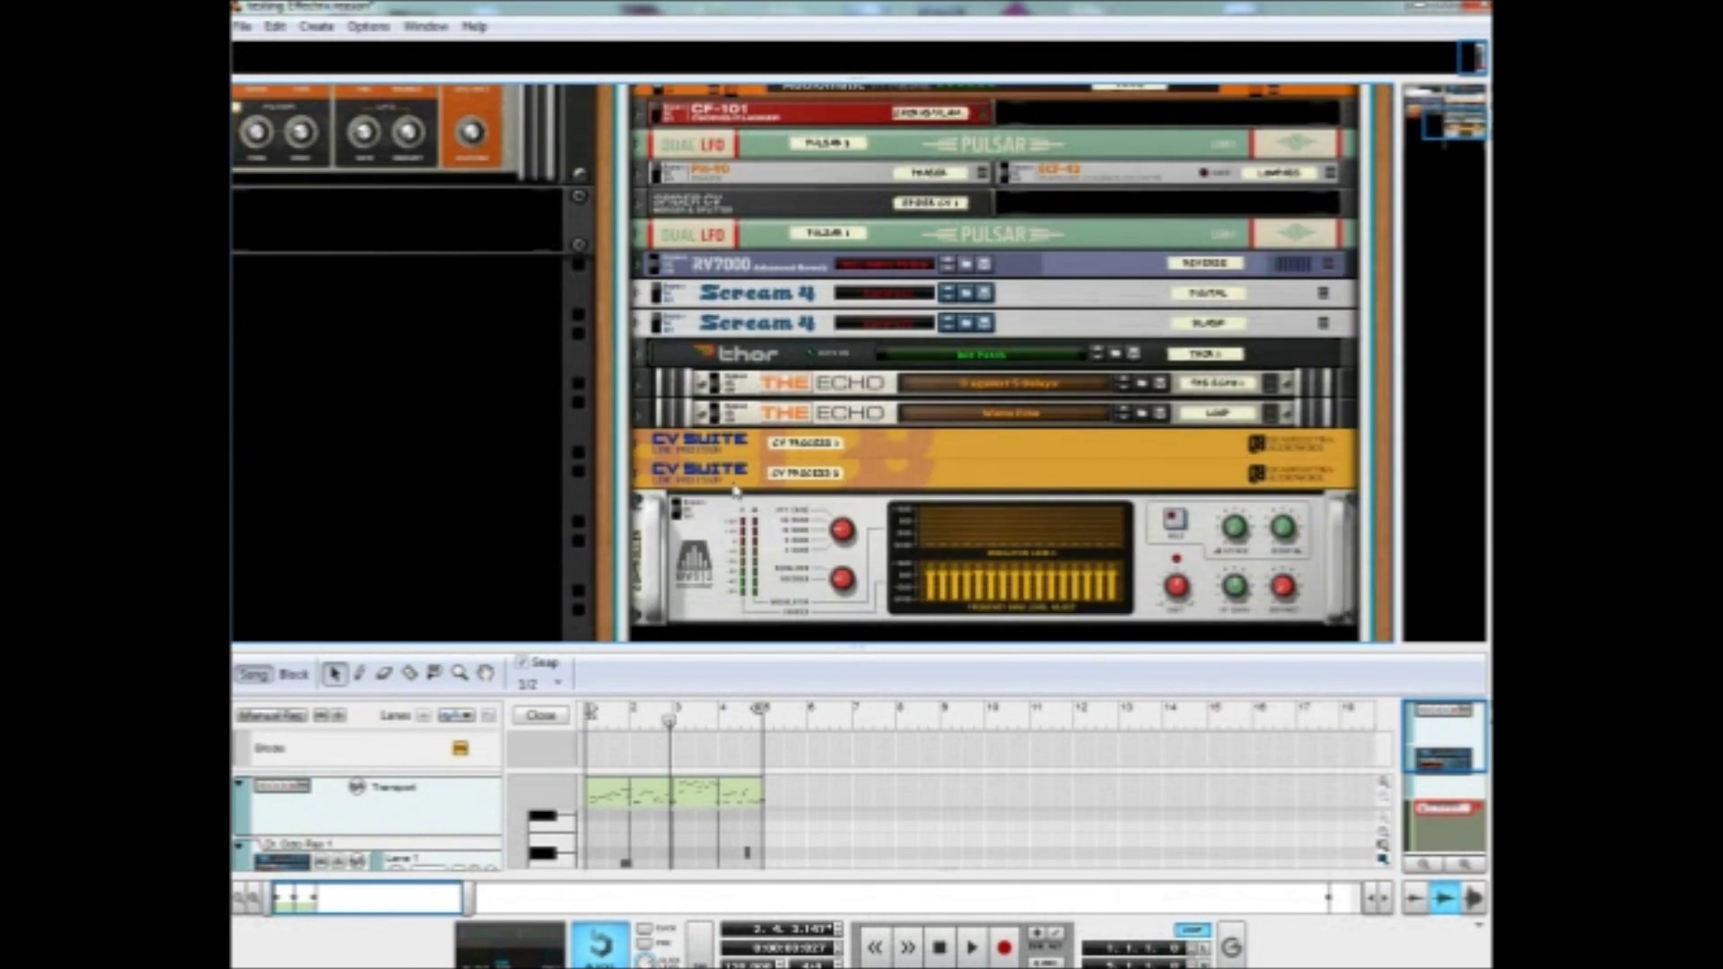
scroll(745, 482, up, 2)
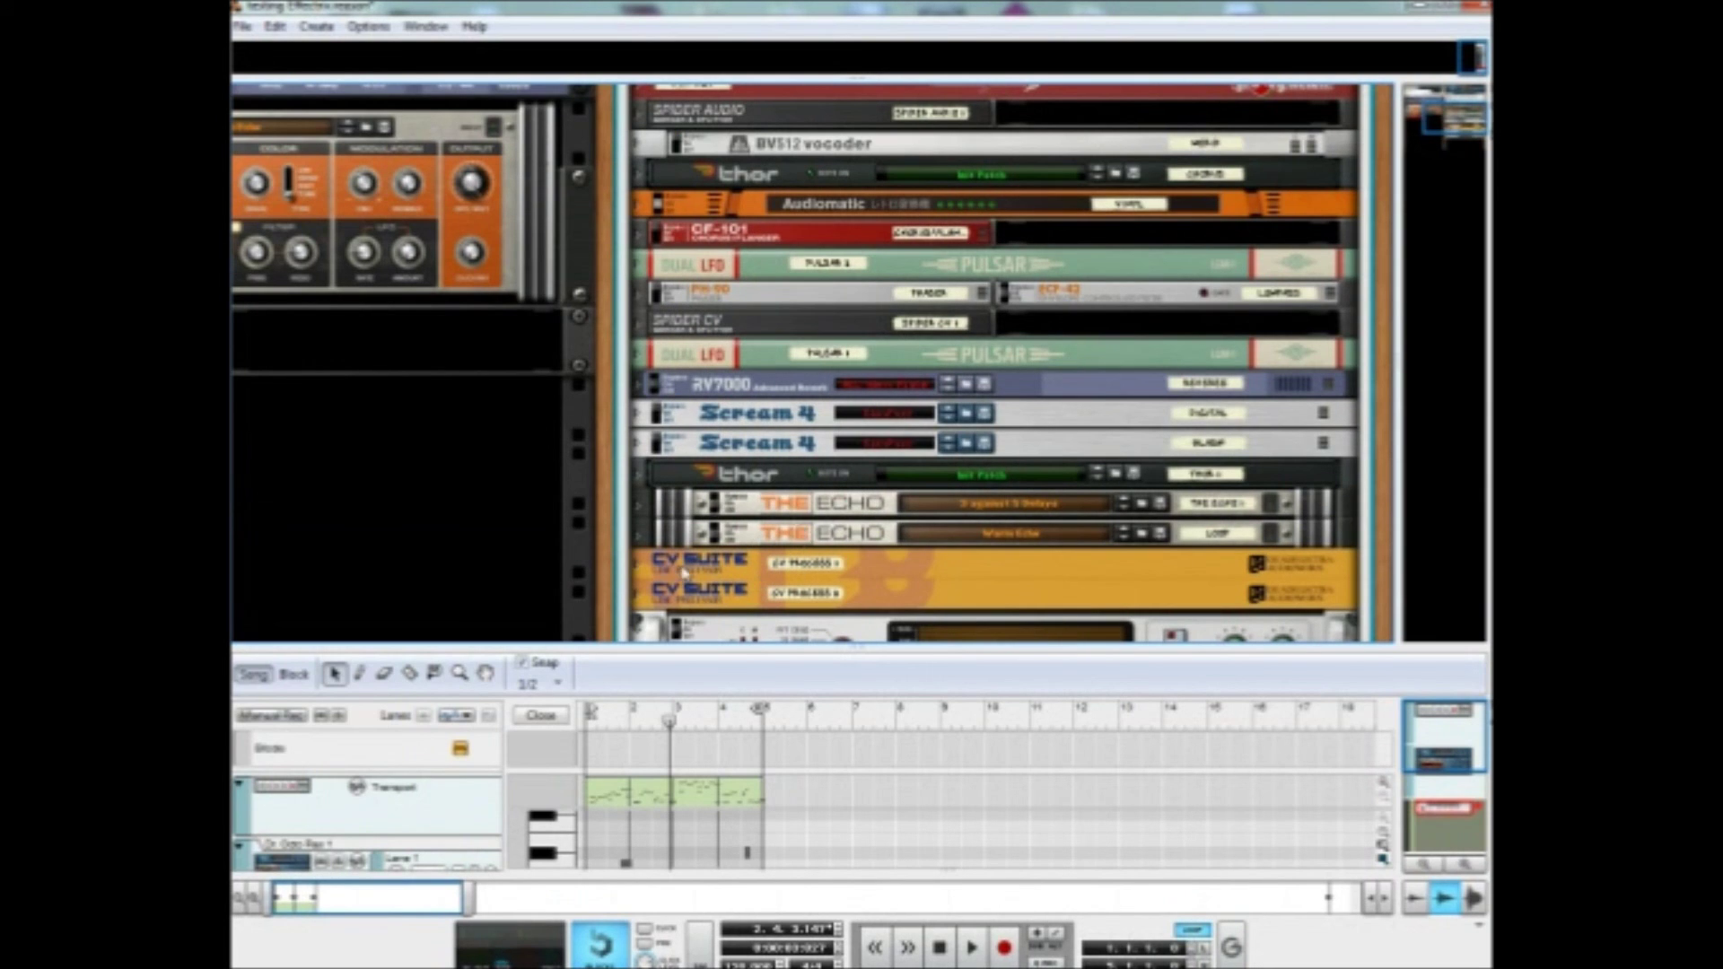
scroll(745, 582, up, 1)
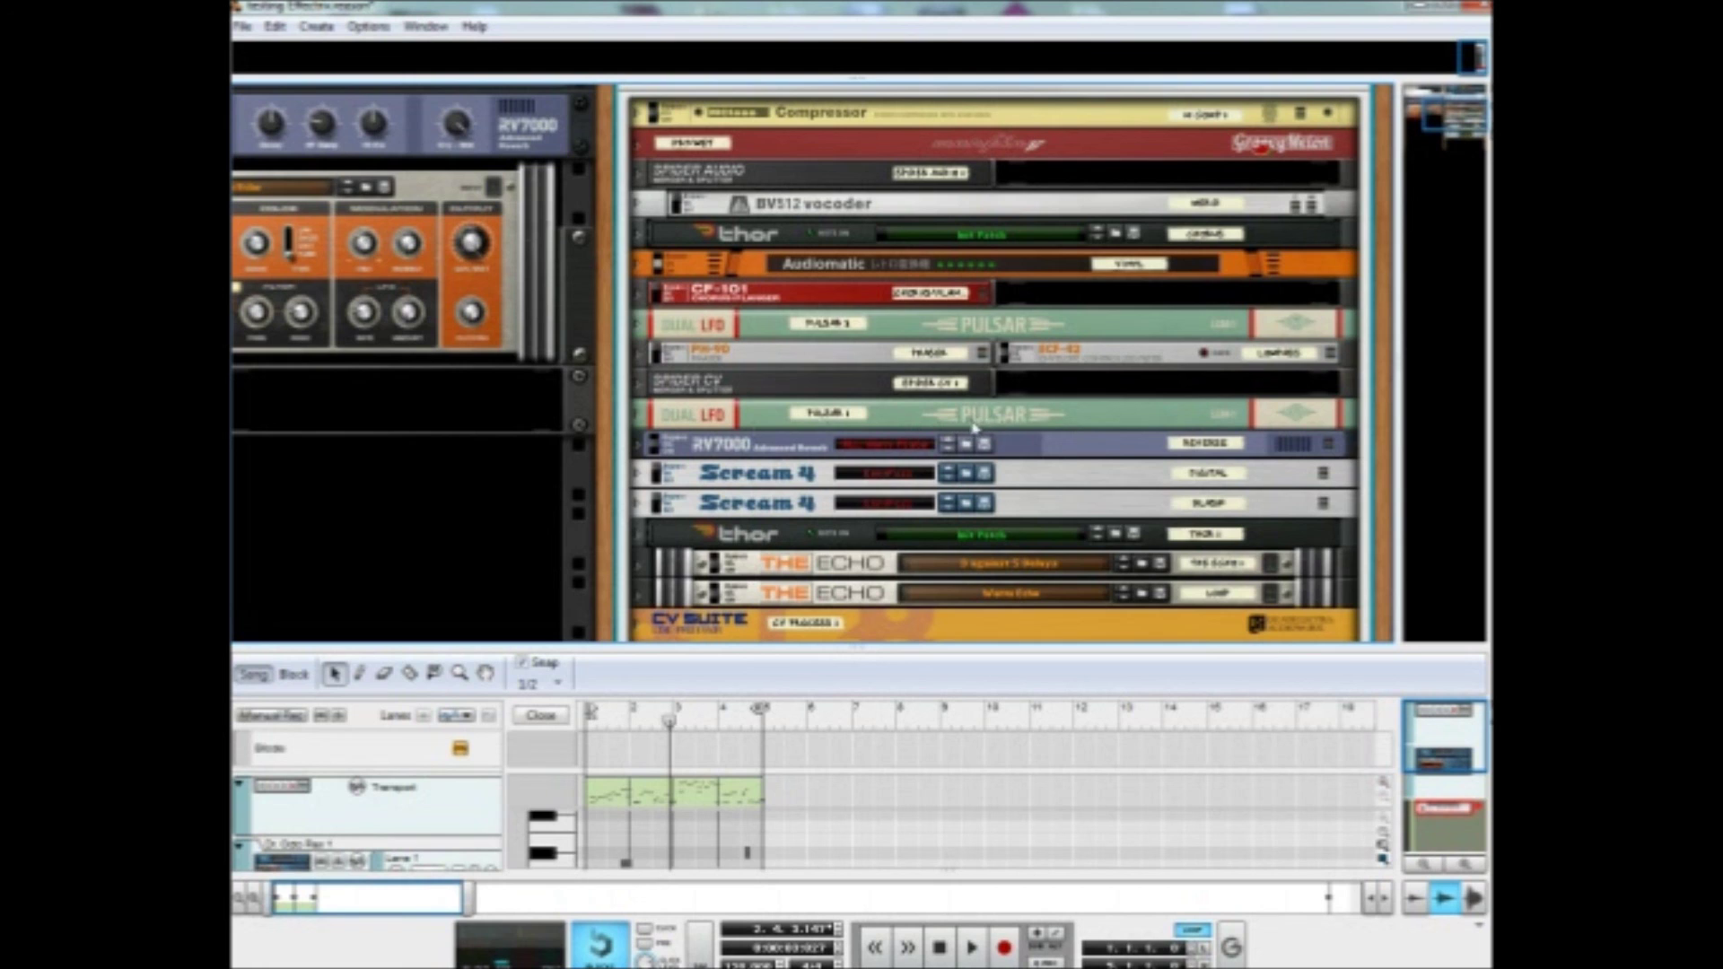
scroll(1069, 431, up, 1)
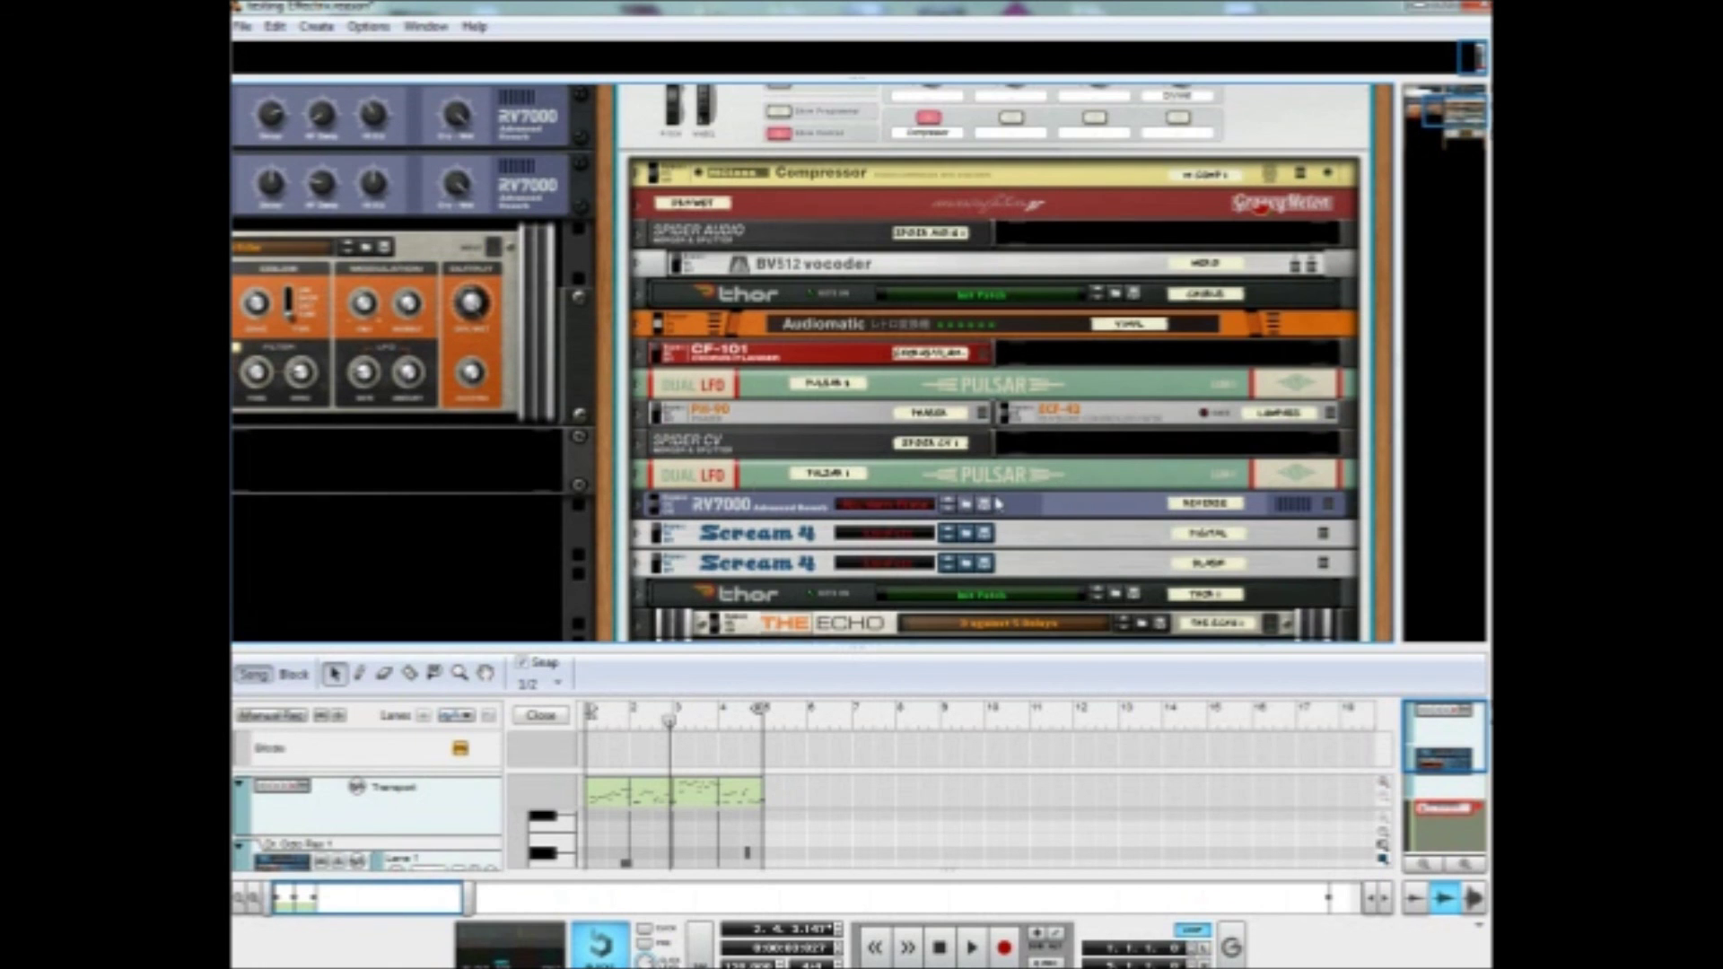
Unfold the Dry/Wet crossfader device below the Compressor and look at the vocoder at the end of the stack
click(637, 205)
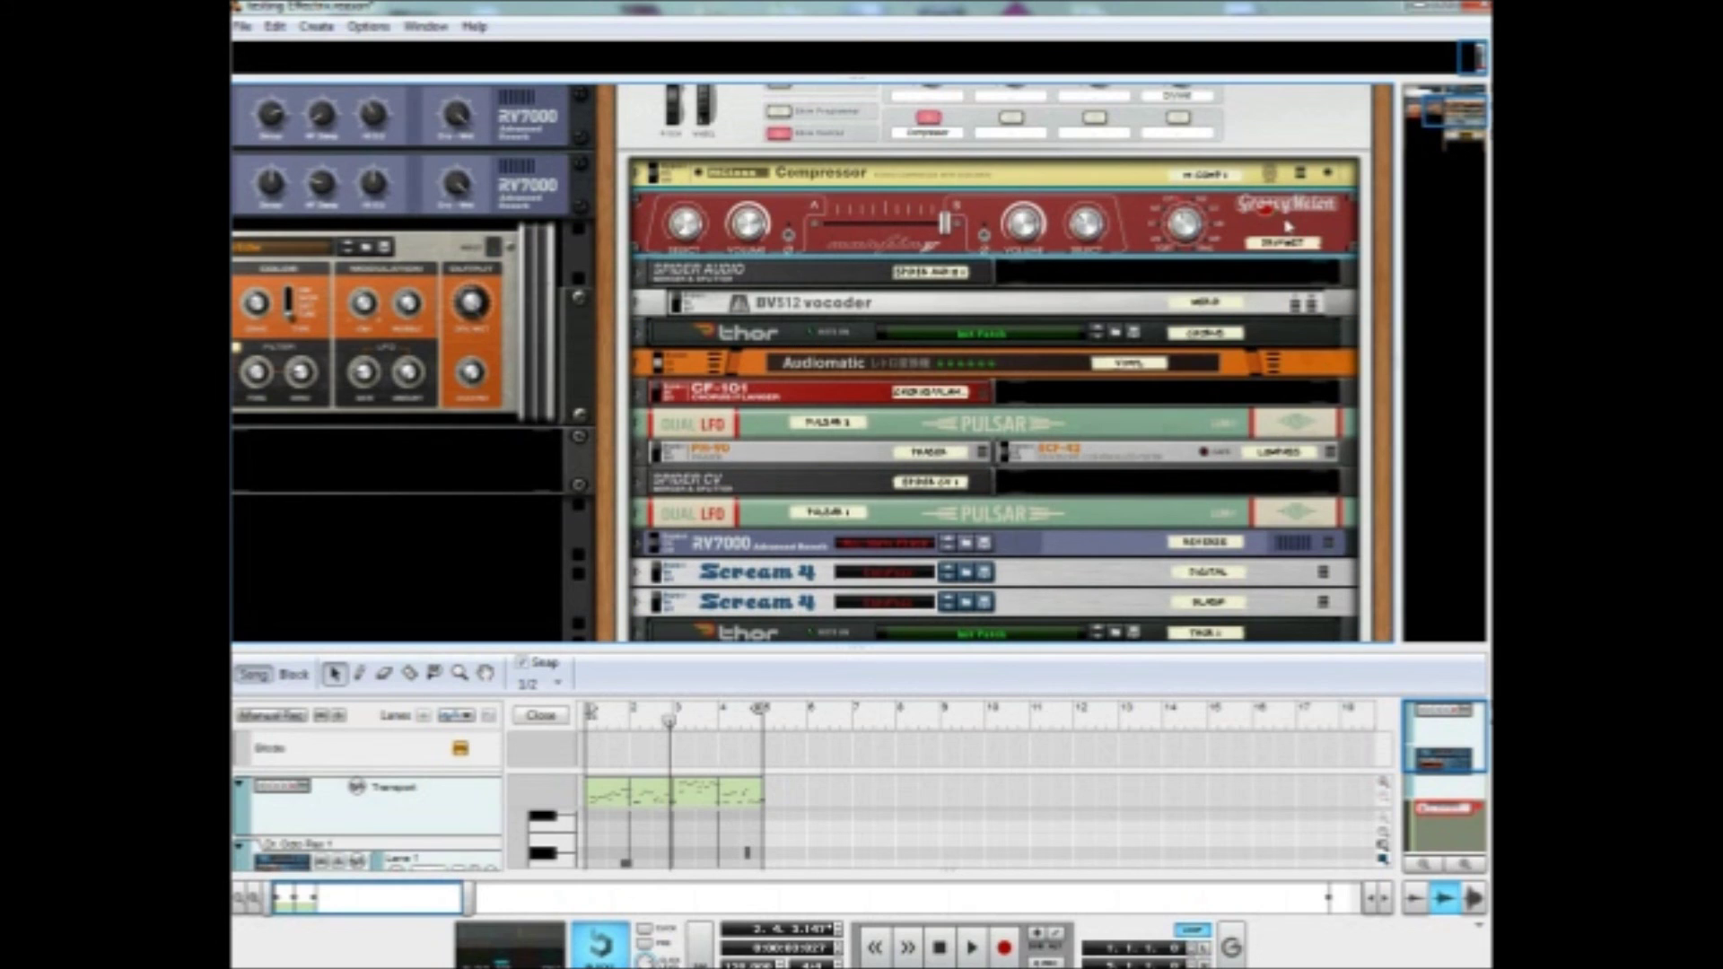
scroll(1284, 240, up, 1)
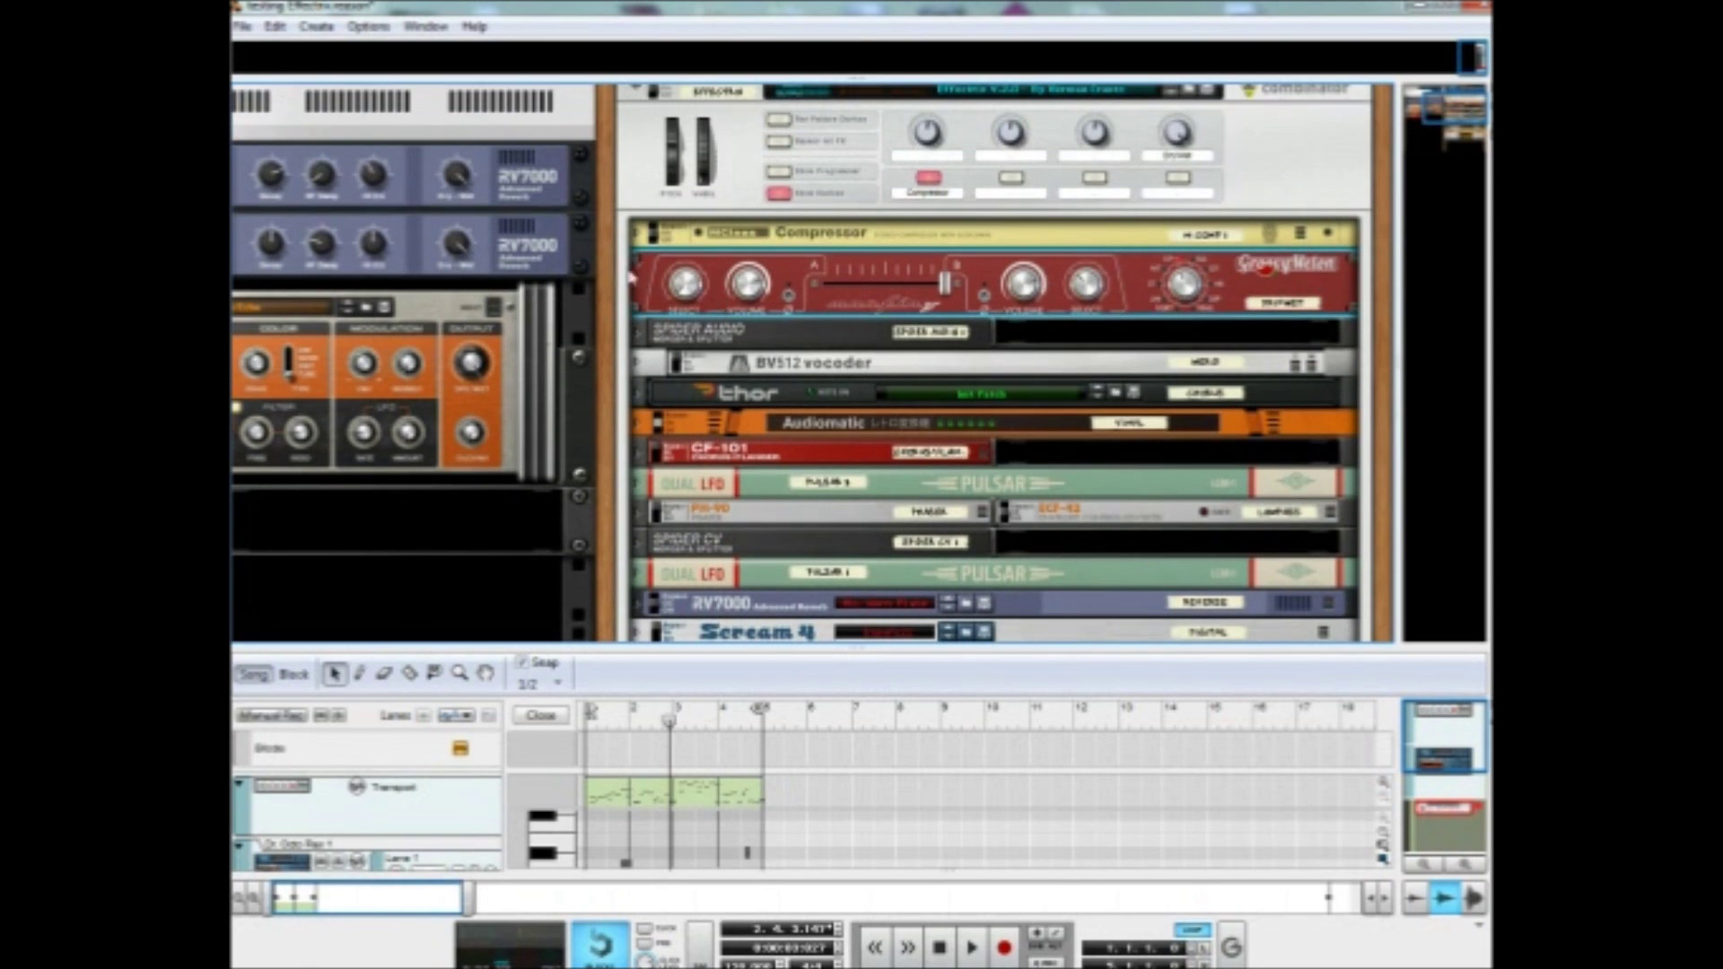
scroll(985, 437, down, 8)
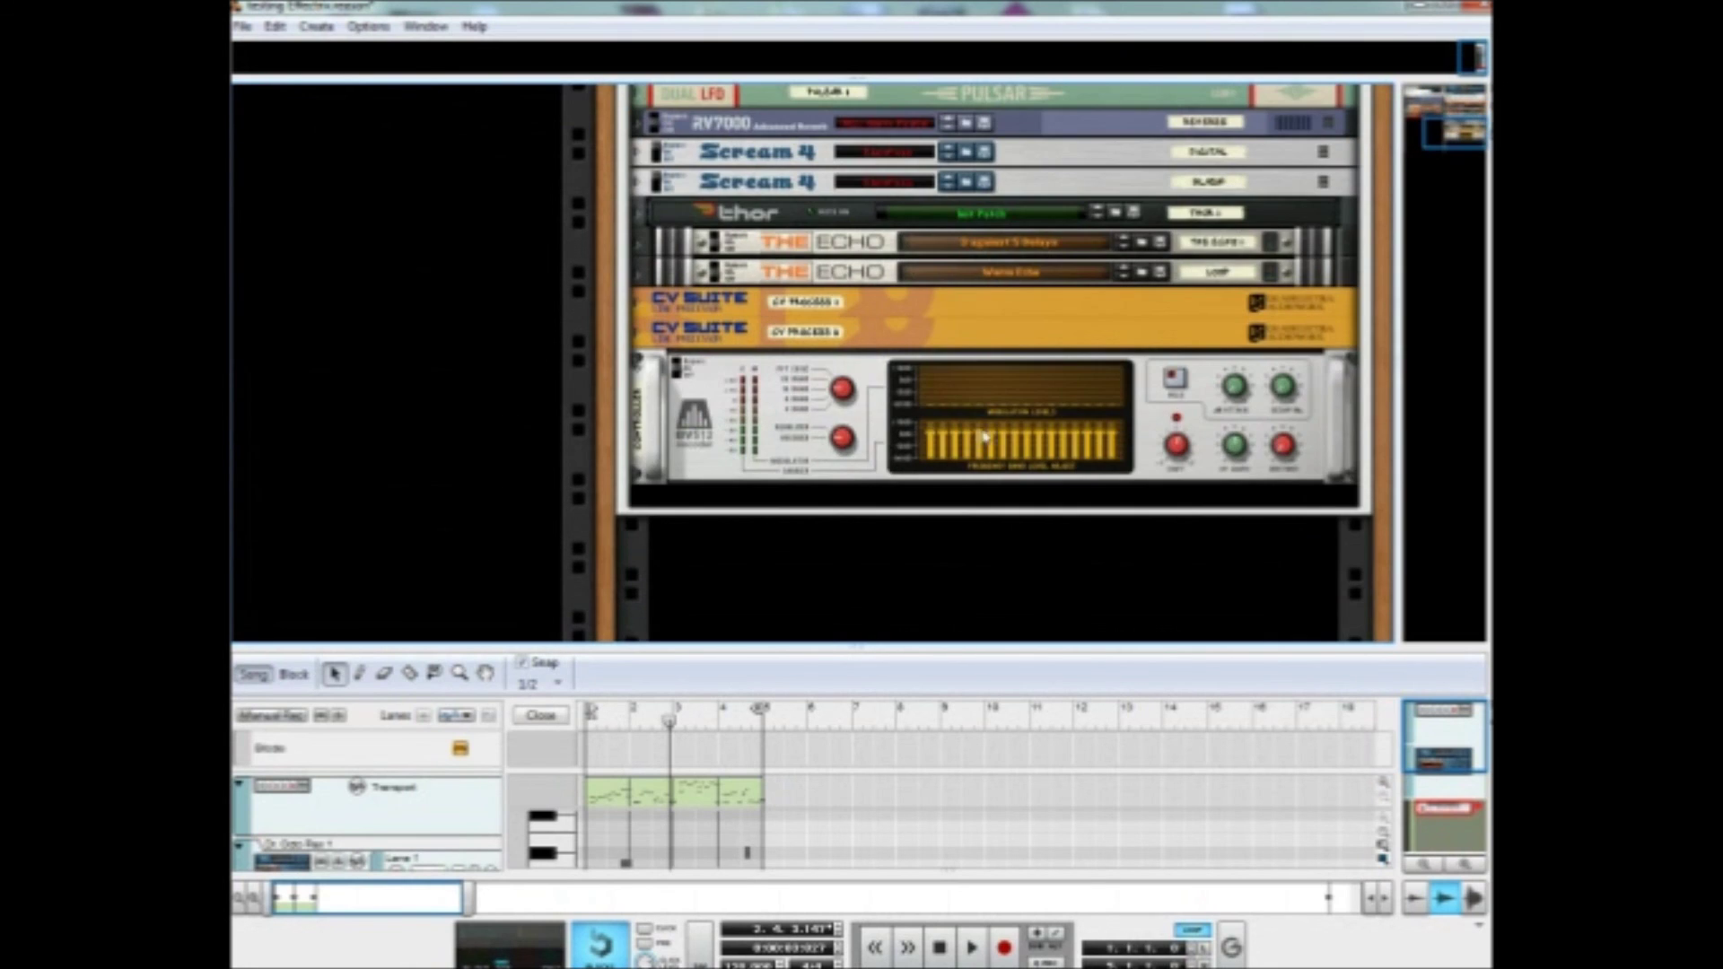
Fold the Dry/Wet crossfader device below the Compressor and look over the stack down to the vocoder at its end
scroll(800, 411, up, 1)
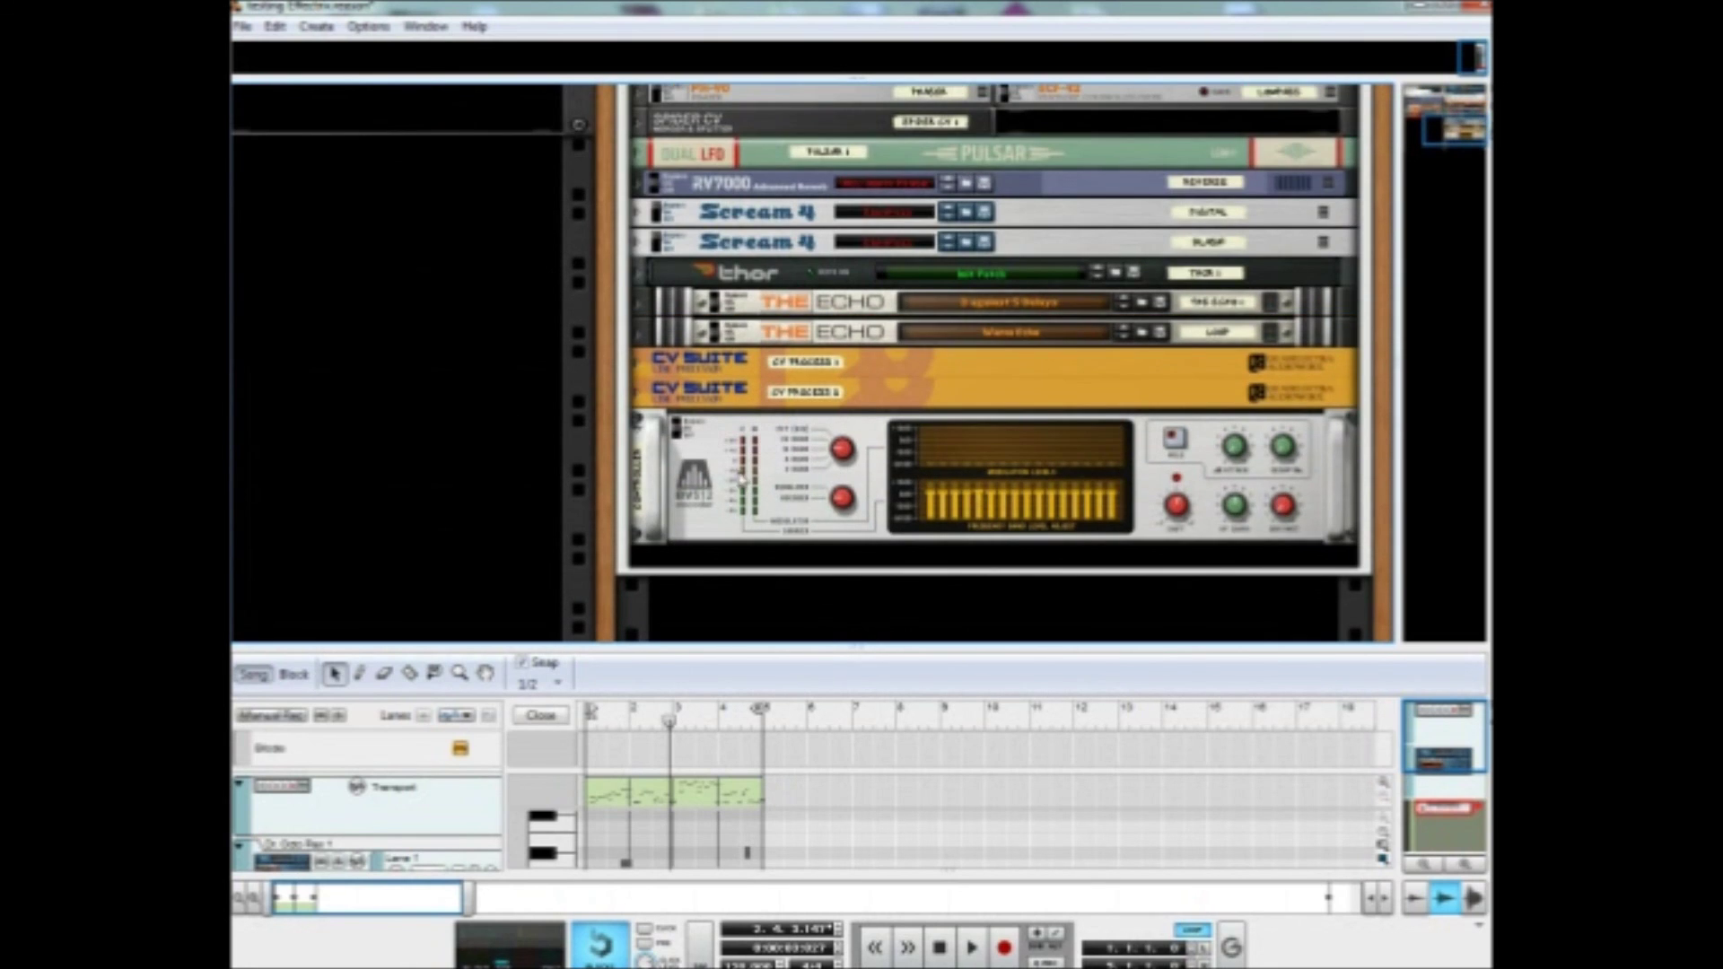
scroll(854, 497, up, 6)
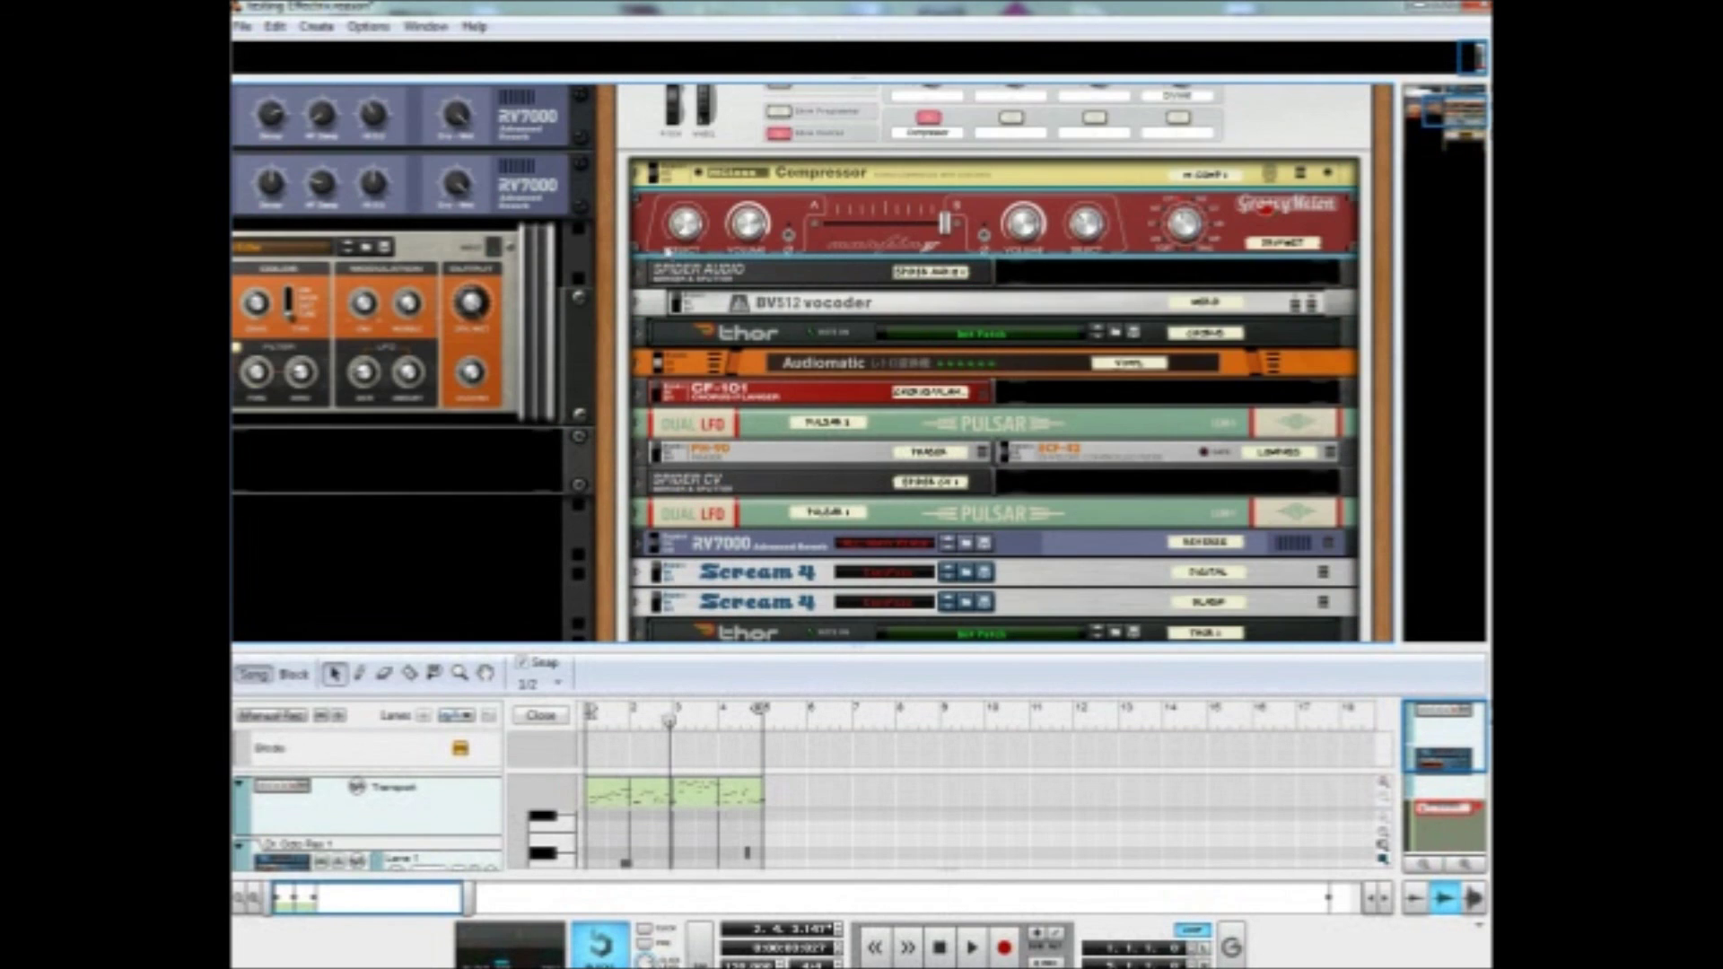
click(639, 210)
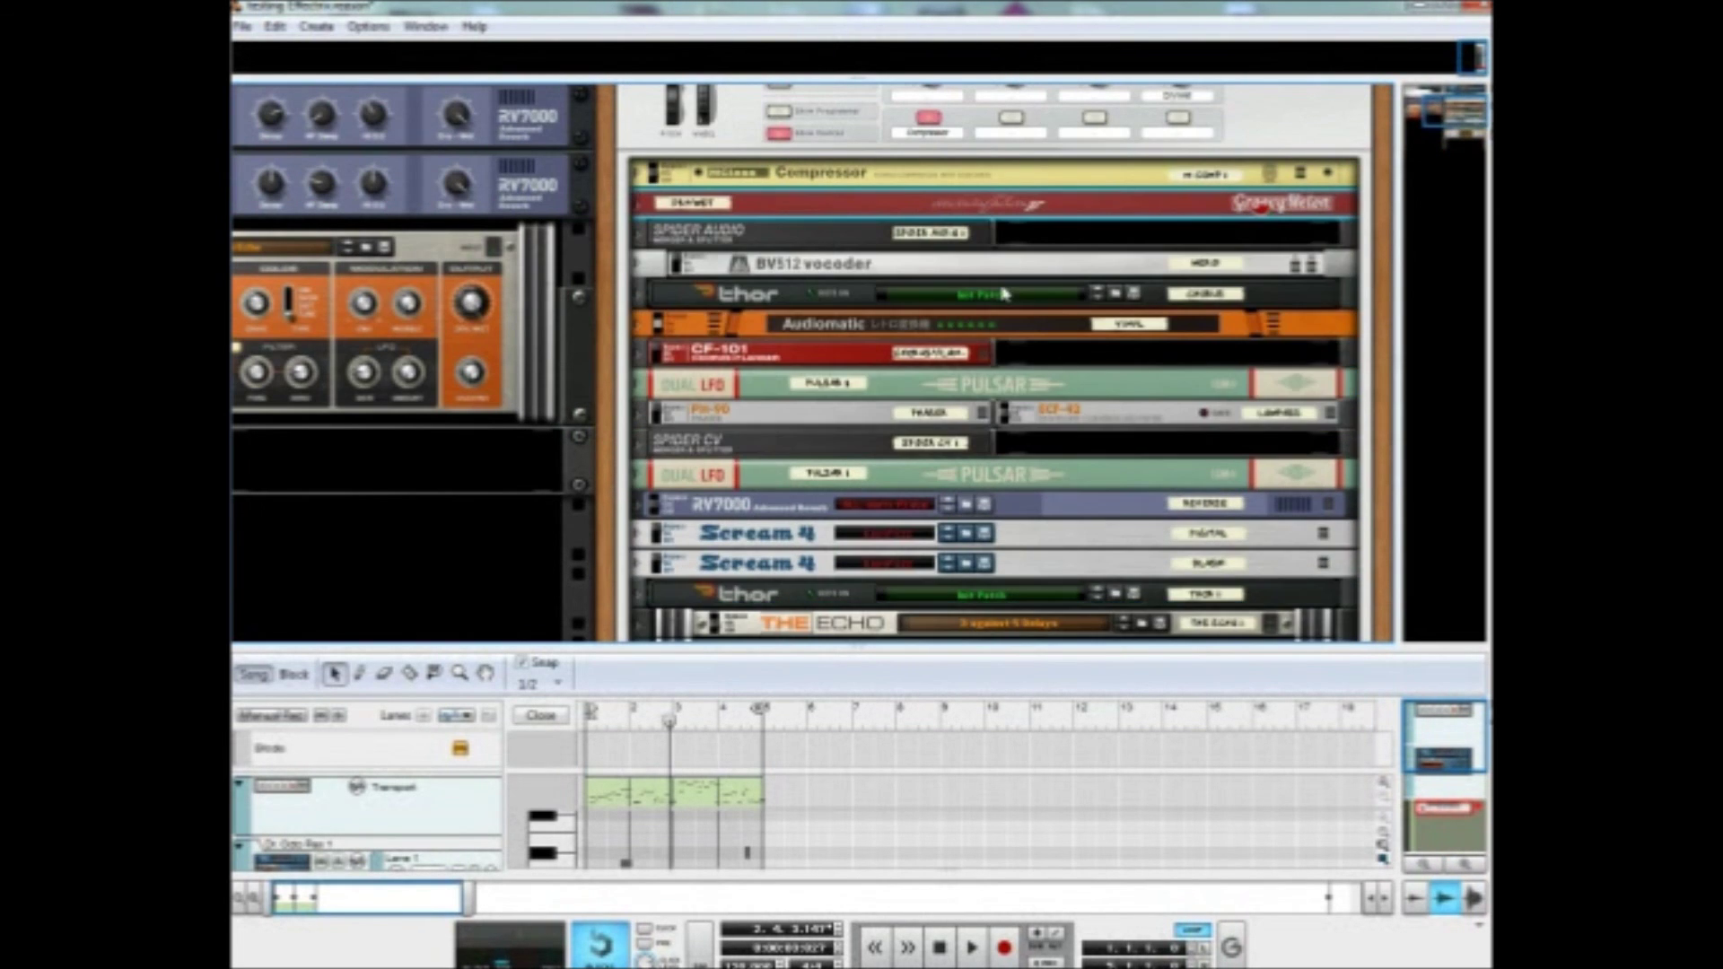
scroll(902, 359, down, 5)
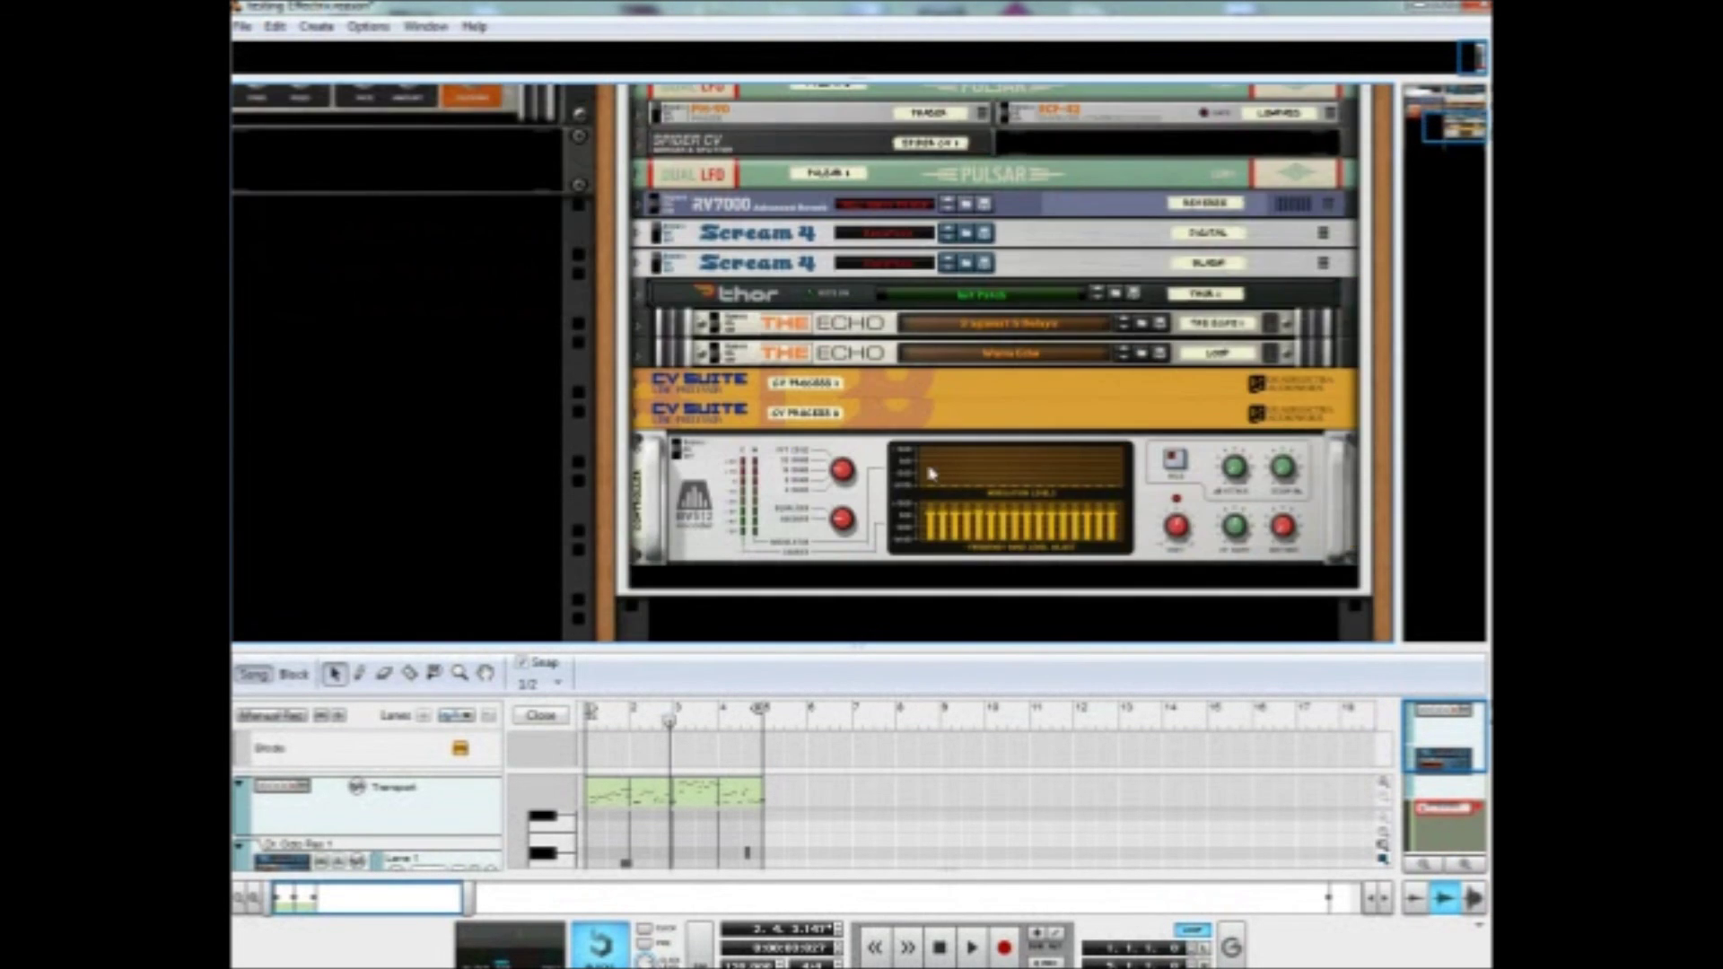
scroll(931, 473, up, 5)
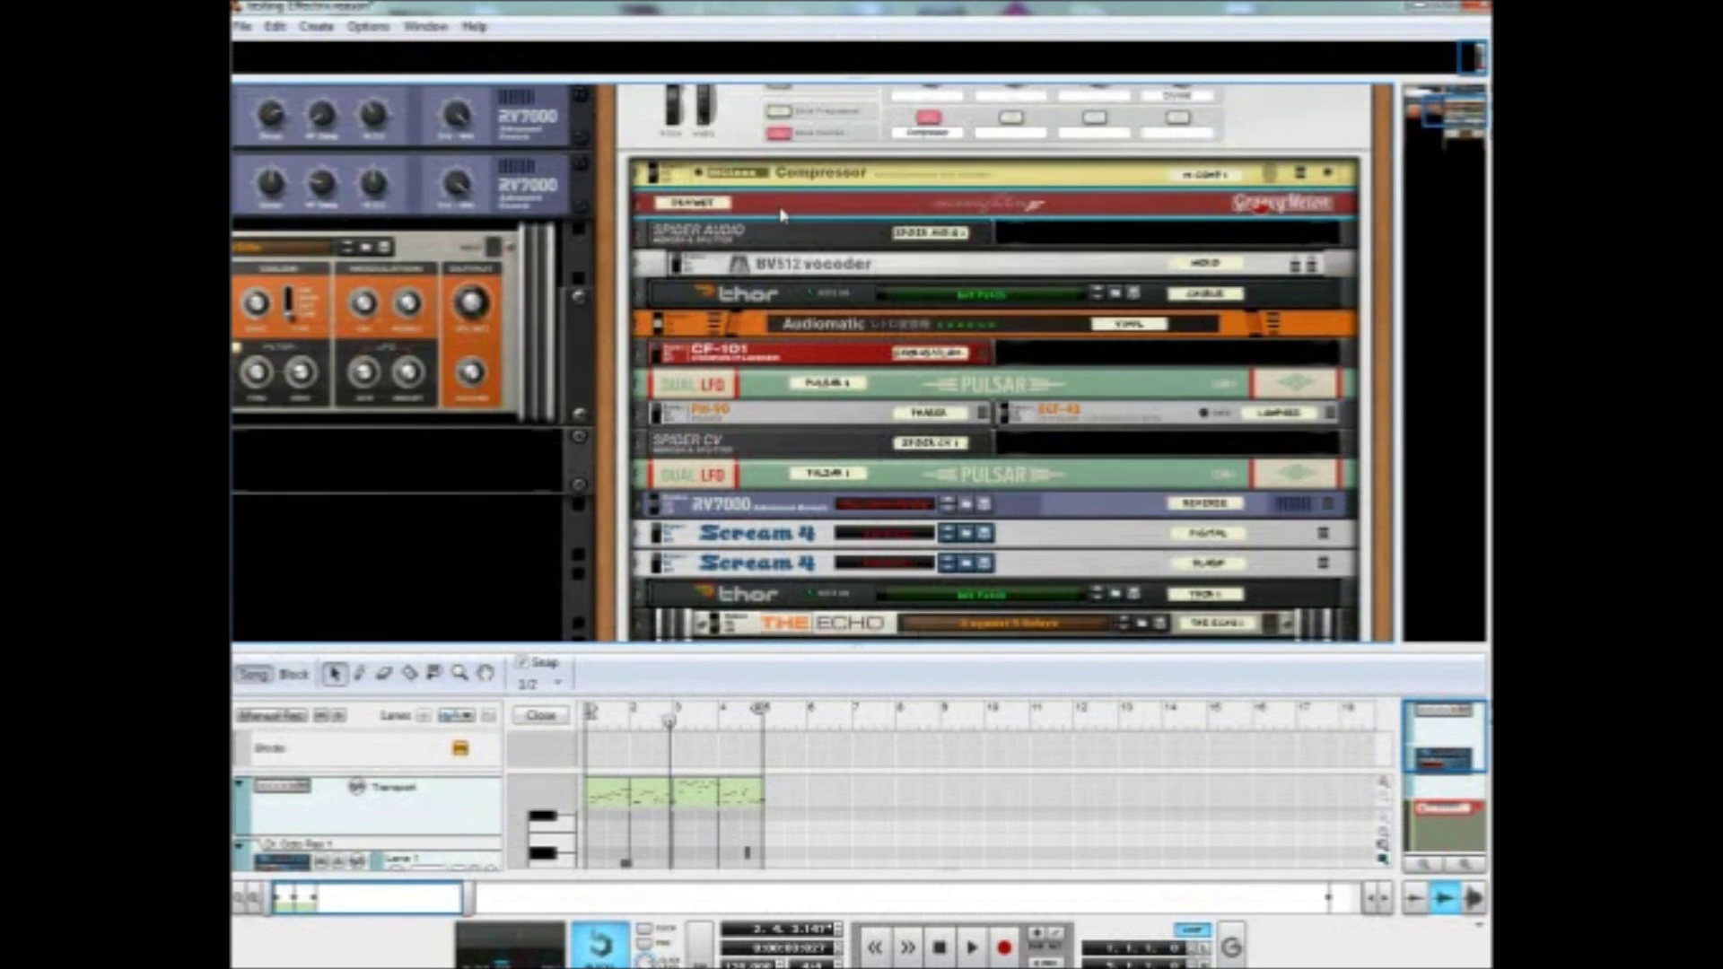
Flip the rack to its rear and examine the cabling between the Combinator's devices, from the Compressor to the BV512 vocoder
scroll(781, 214, up, 2)
scroll(785, 260, down, 2)
key(Tab)
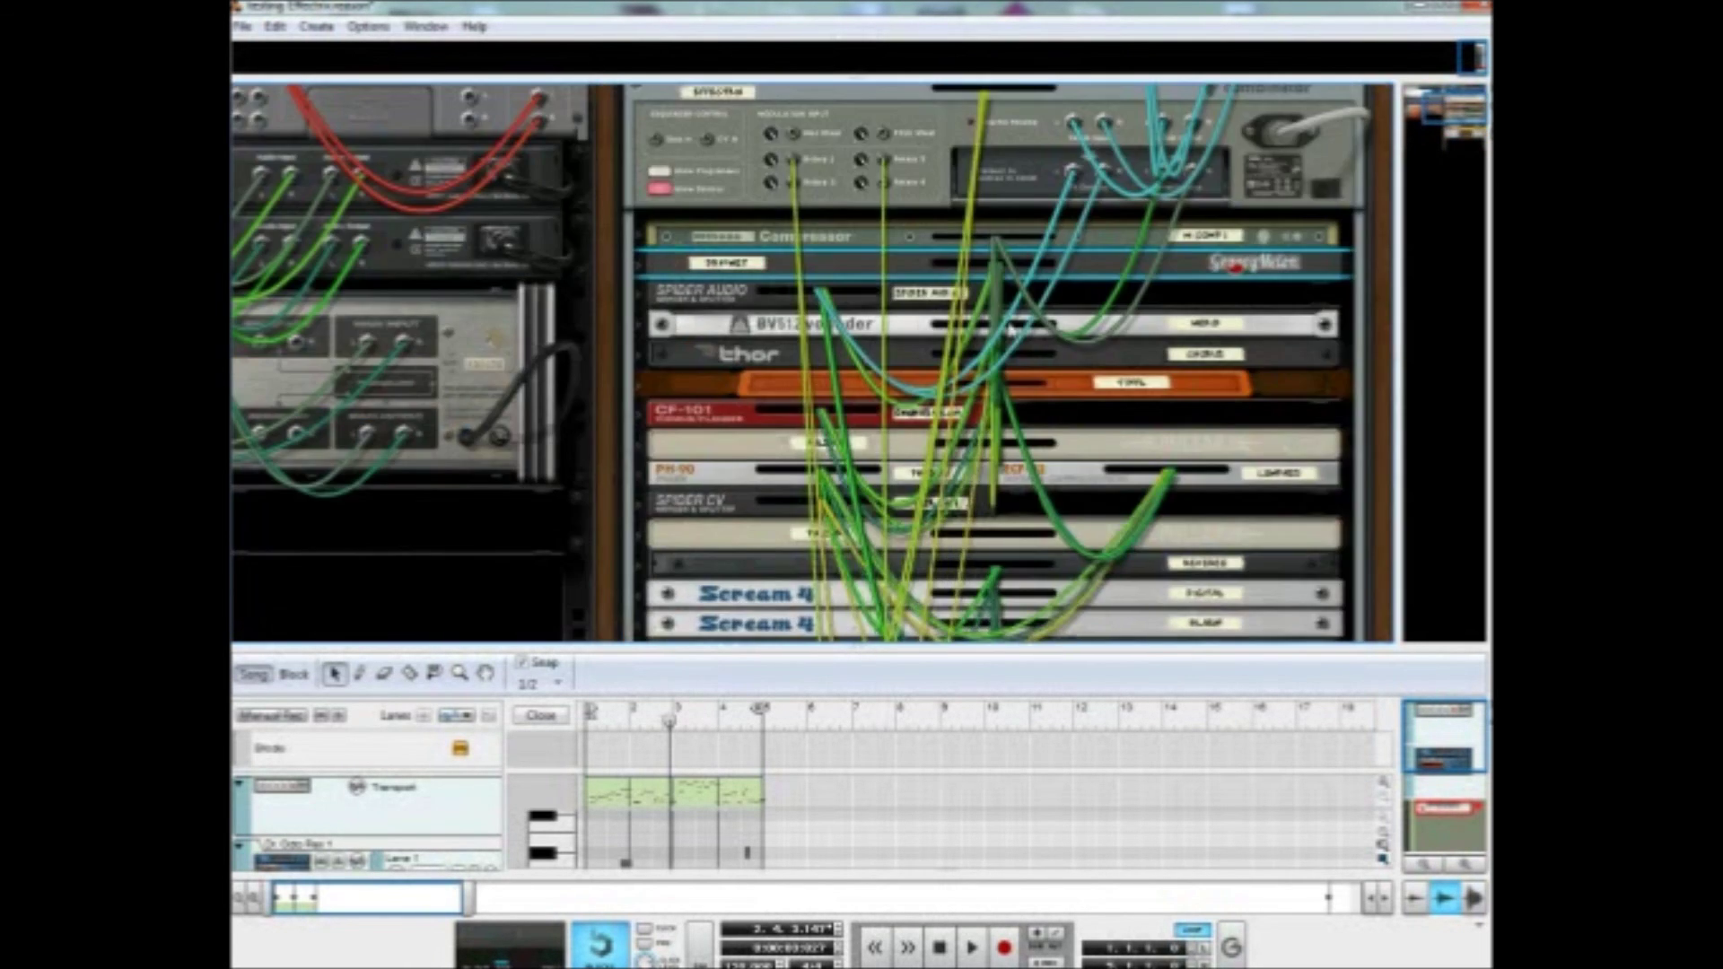
scroll(669, 422, down, 8)
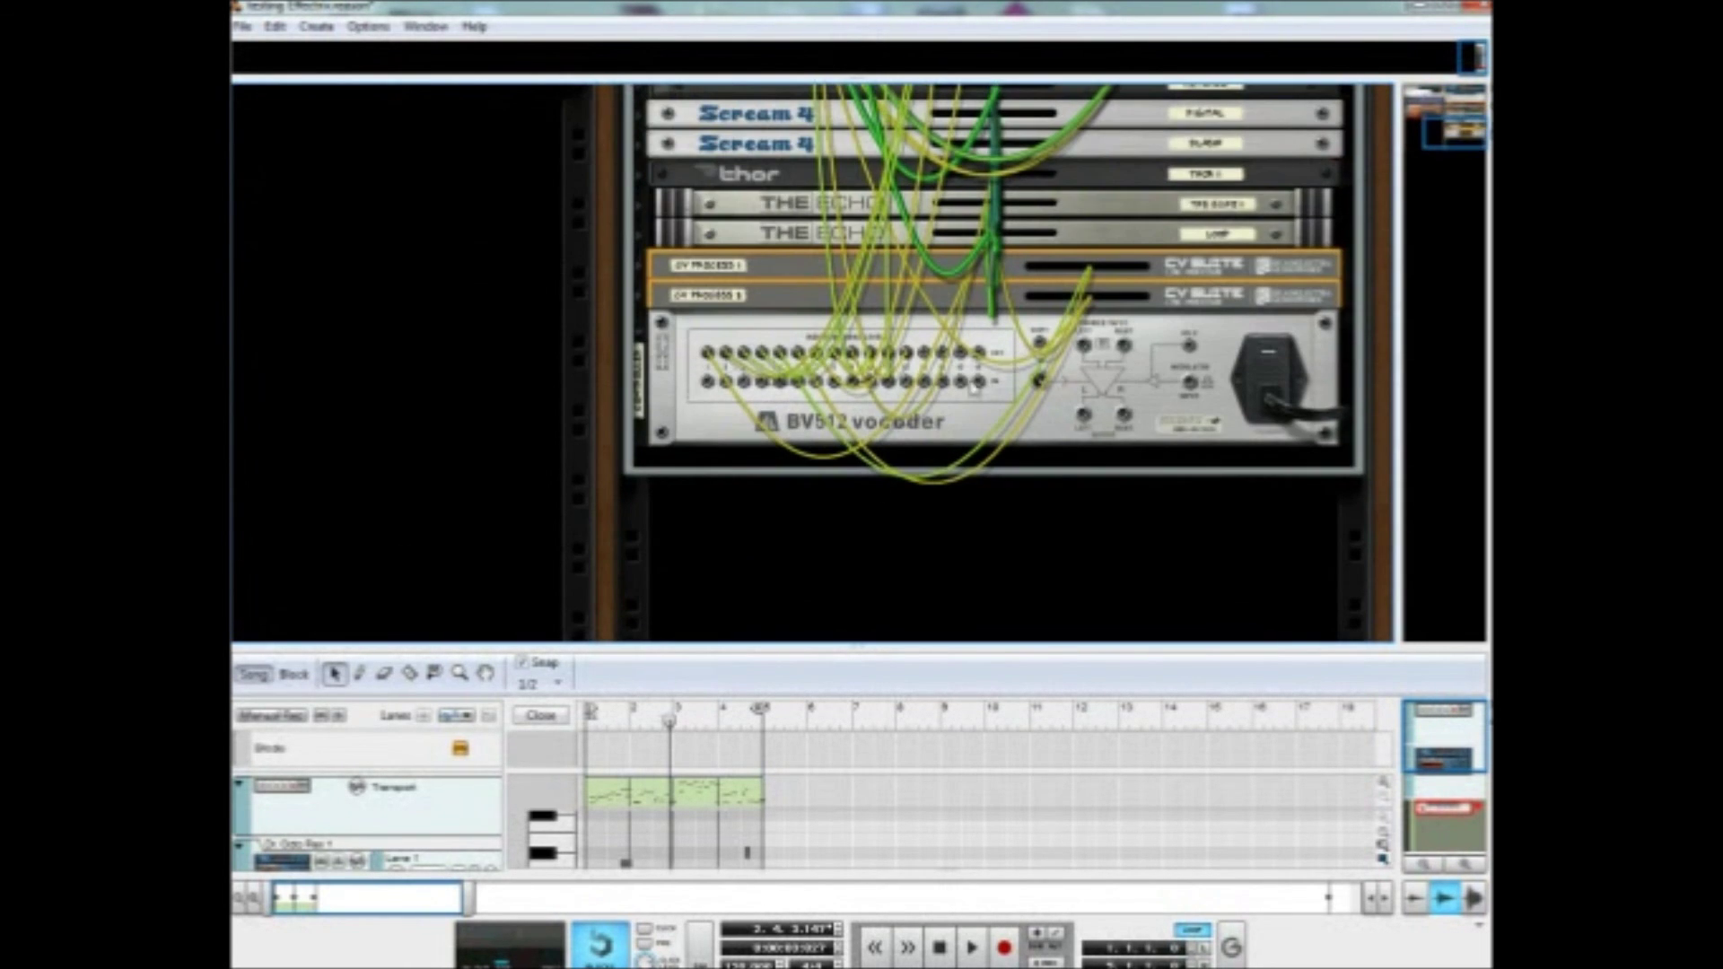
scroll(1113, 338, up, 3)
scroll(875, 214, up, 4)
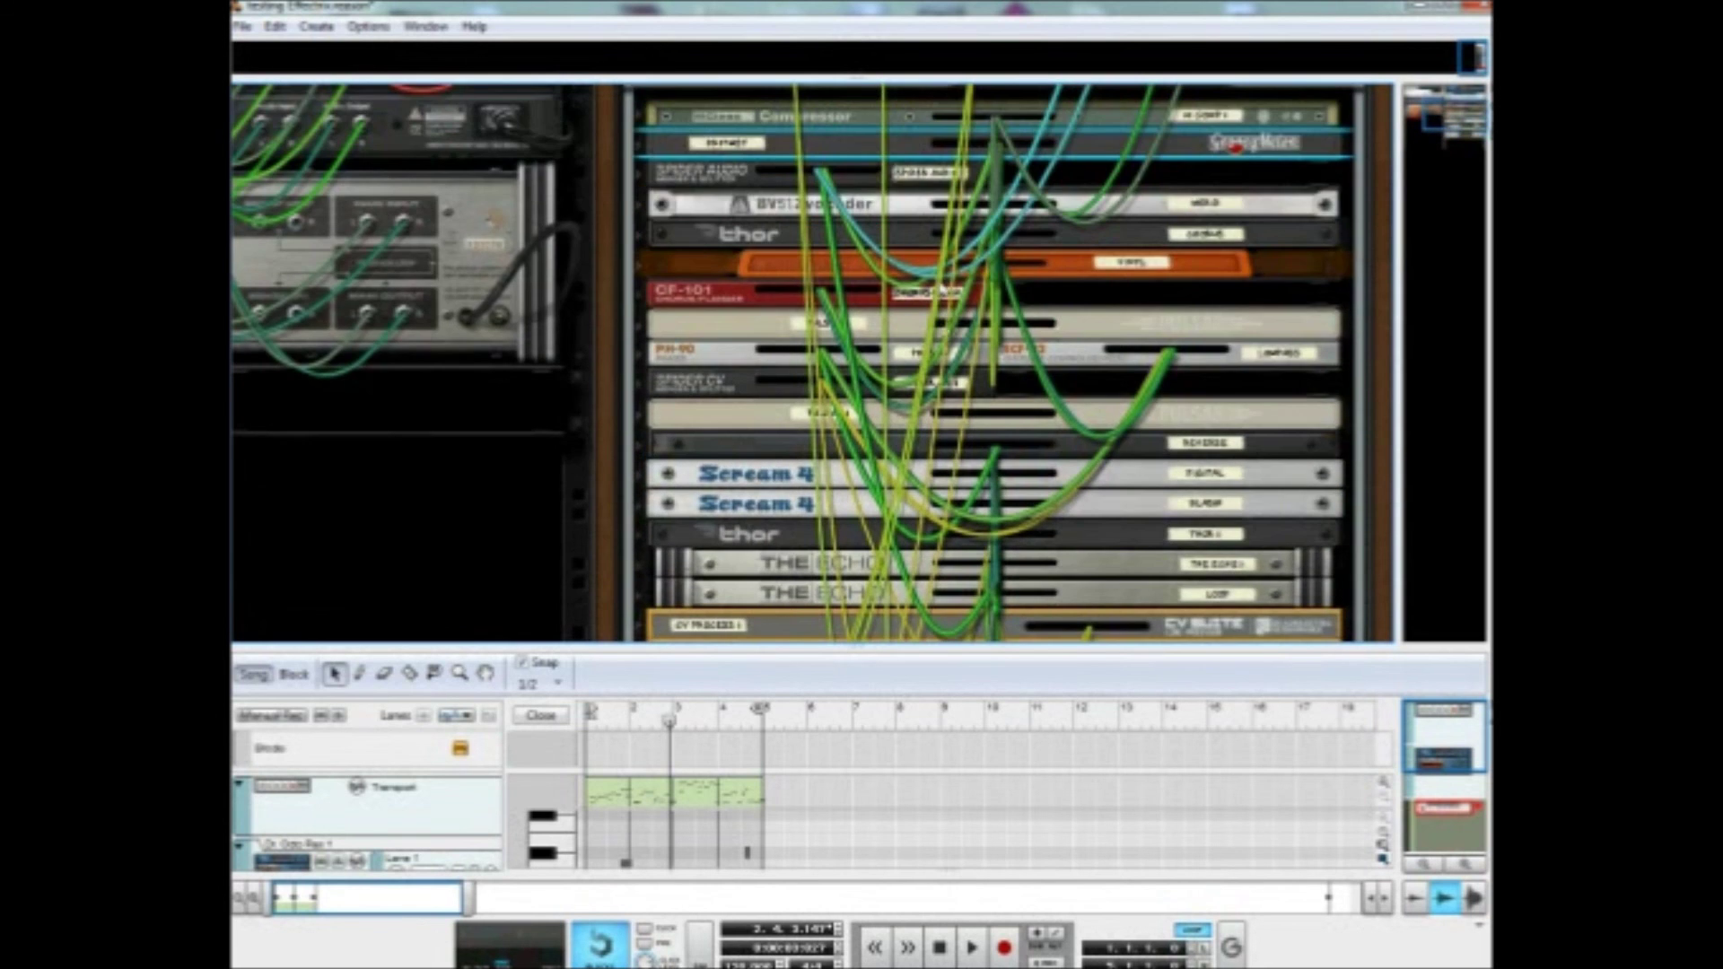
scroll(950, 307, down, 4)
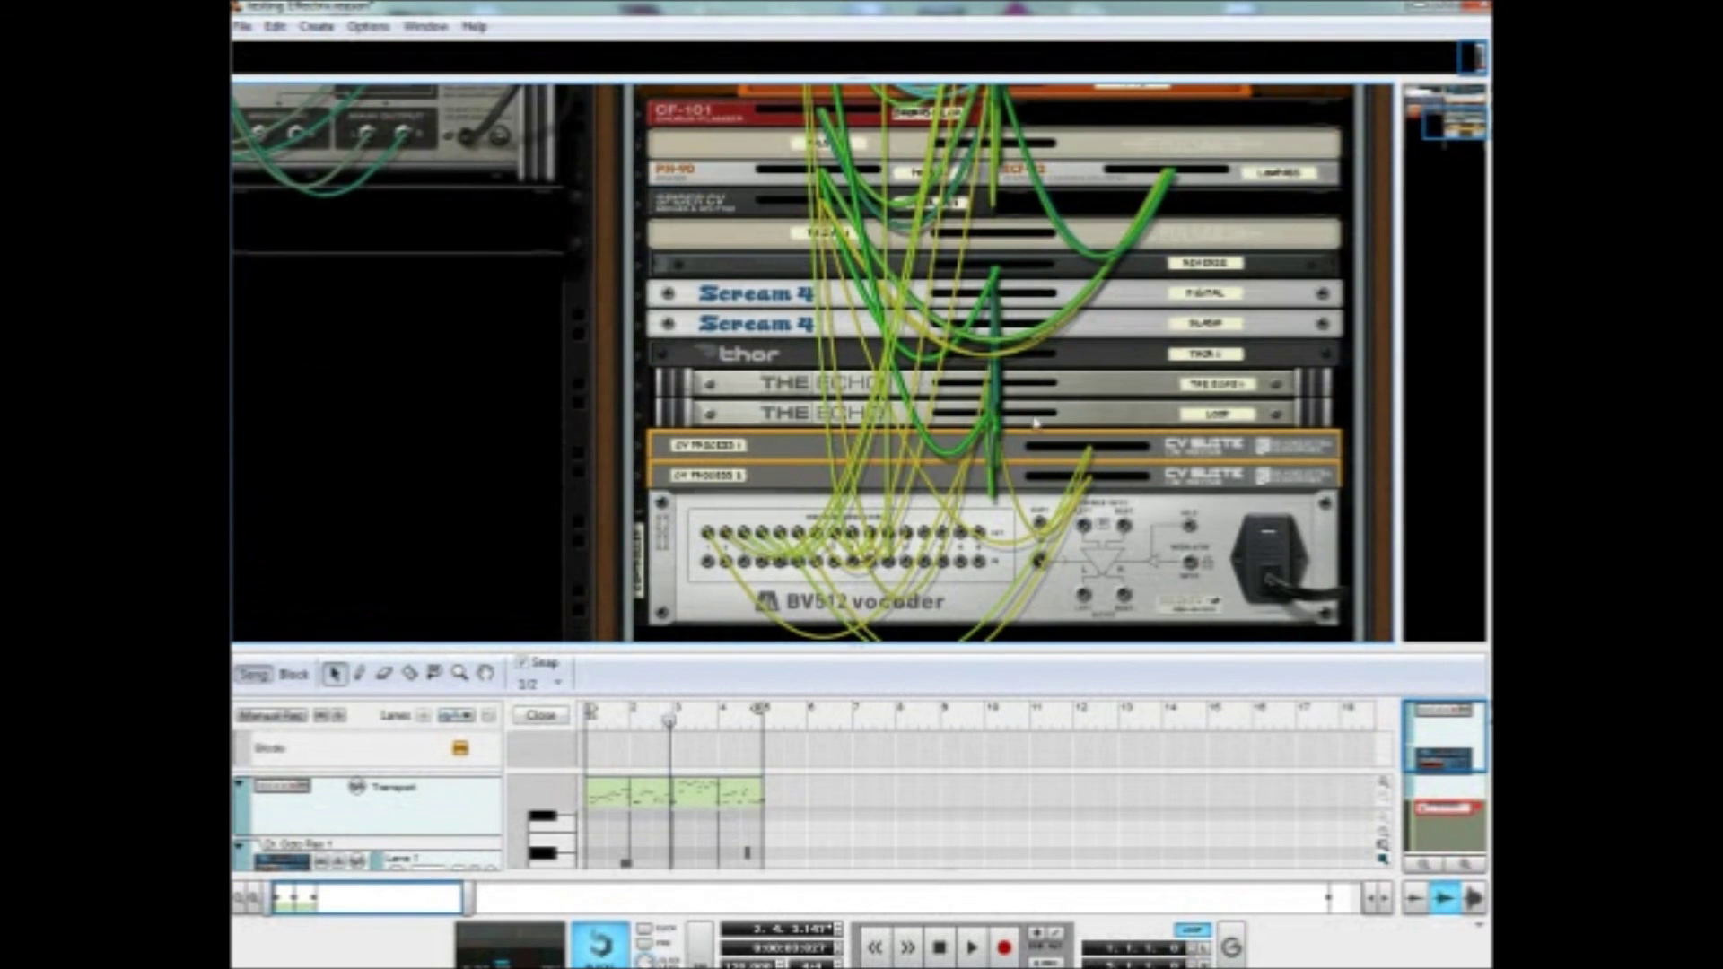
Flip the rack back to its front and return to the Dr. Octo Rex and the Combinator's main controls
key(Tab)
scroll(930, 477, down, 2)
scroll(958, 509, up, 3)
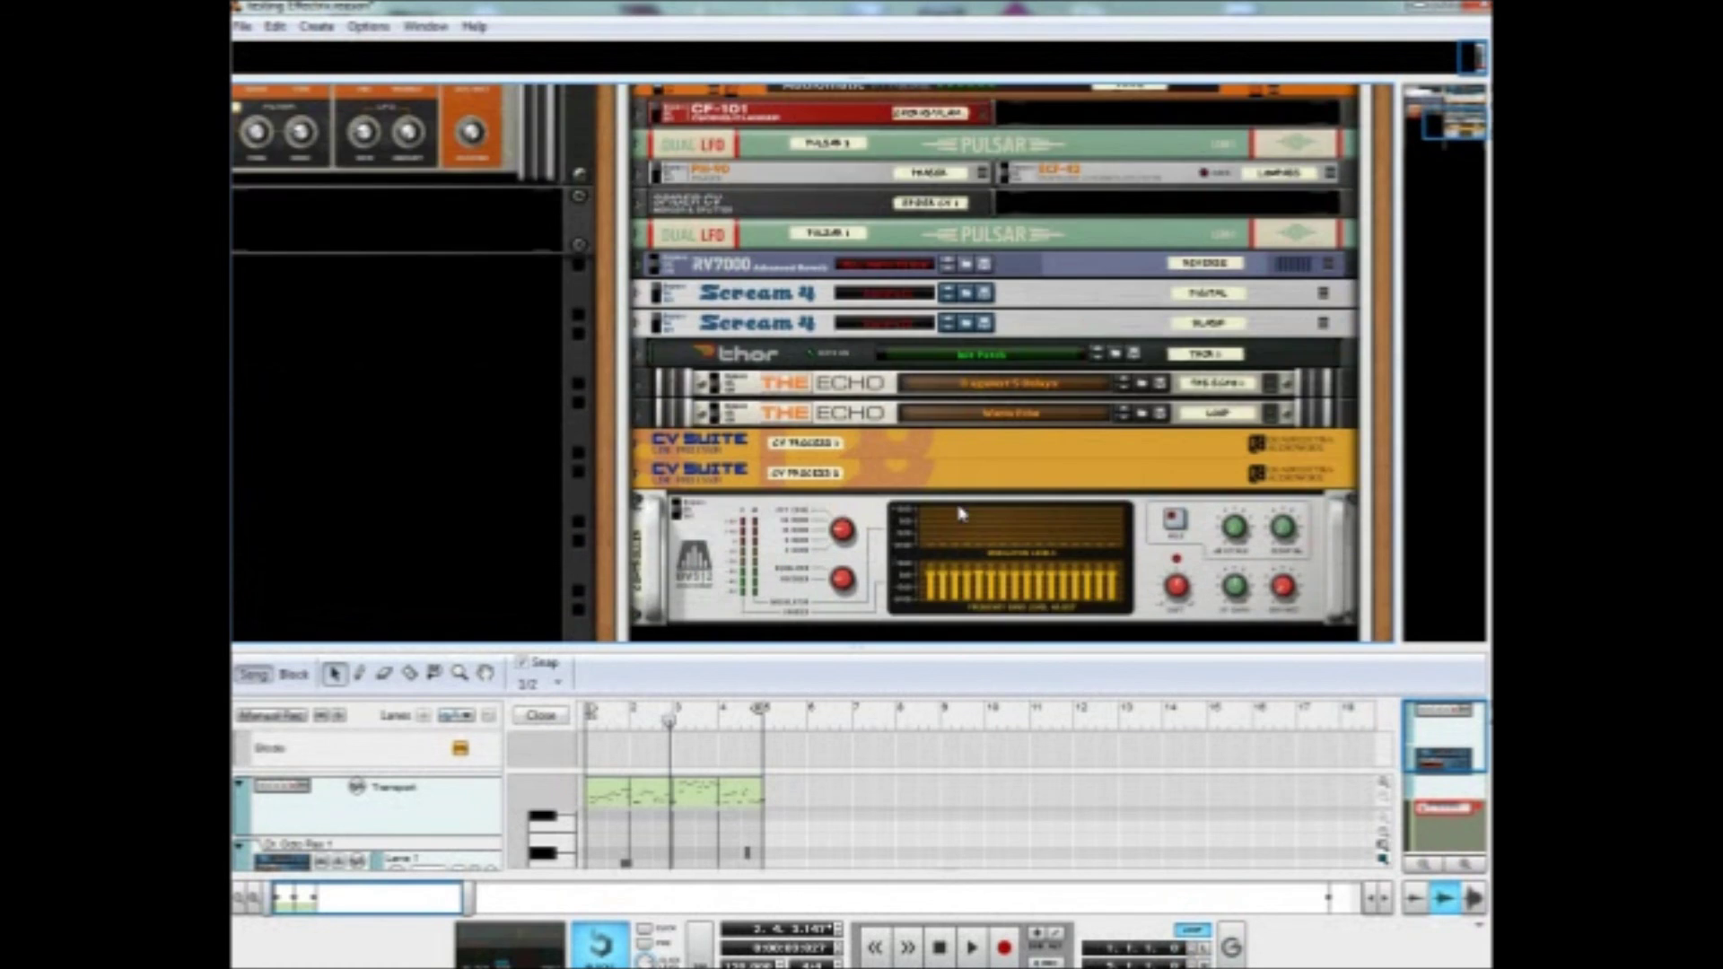
scroll(869, 512, up, 7)
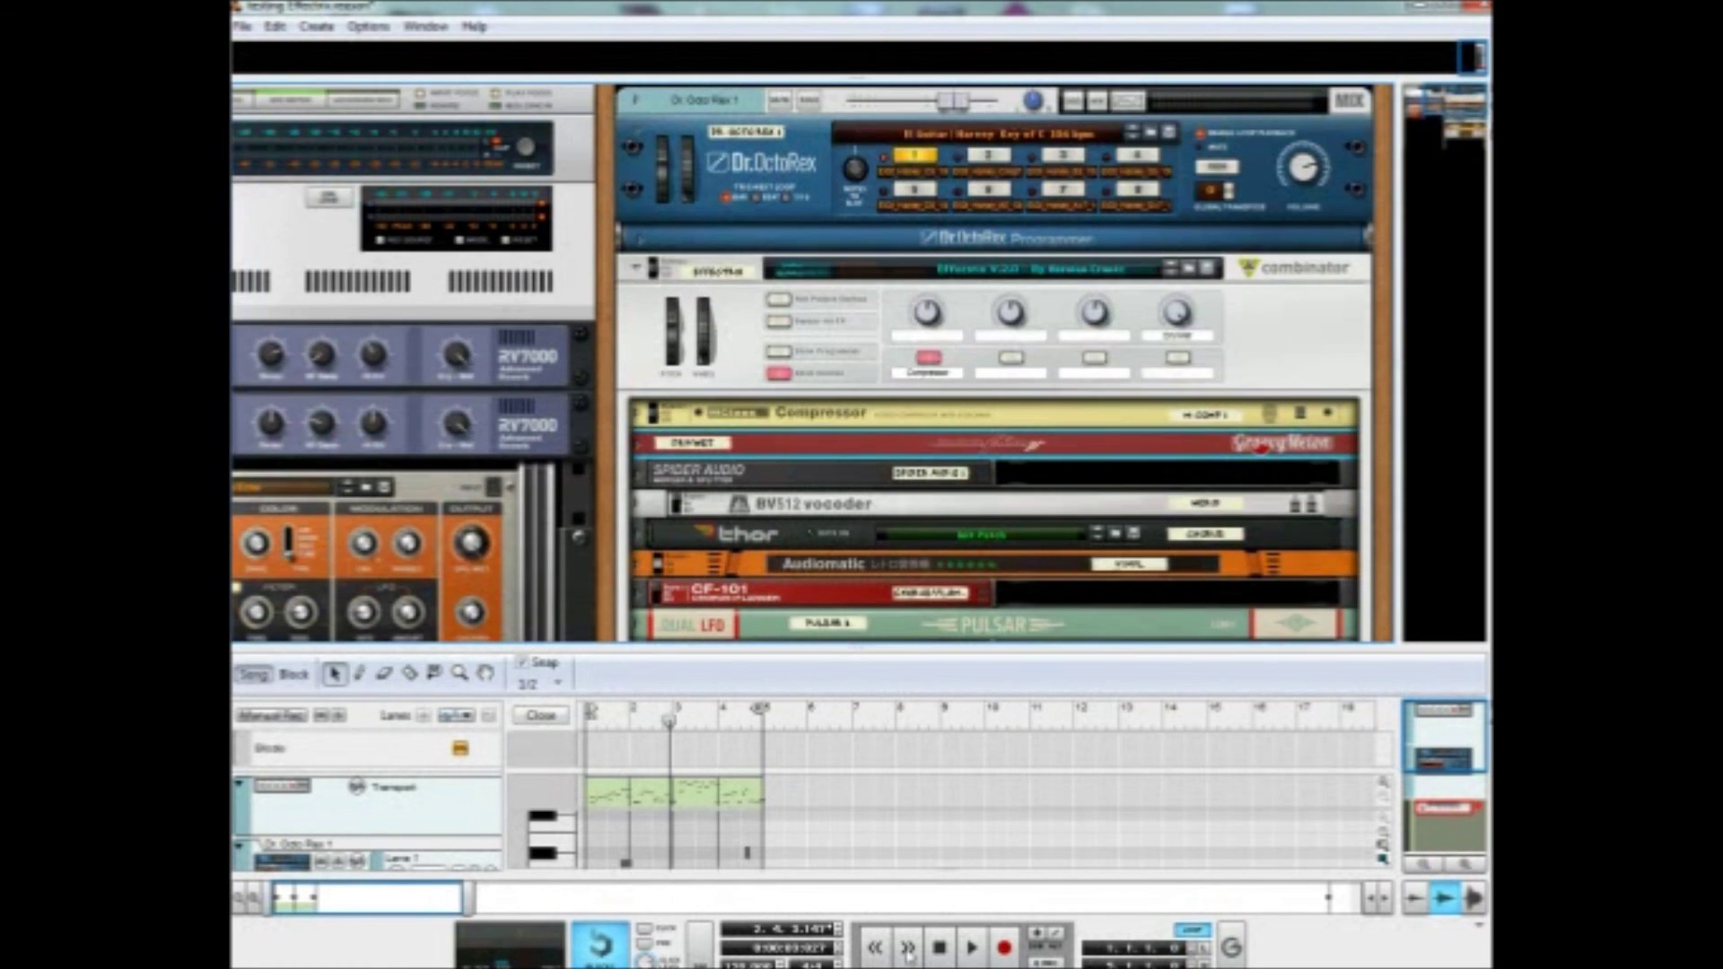